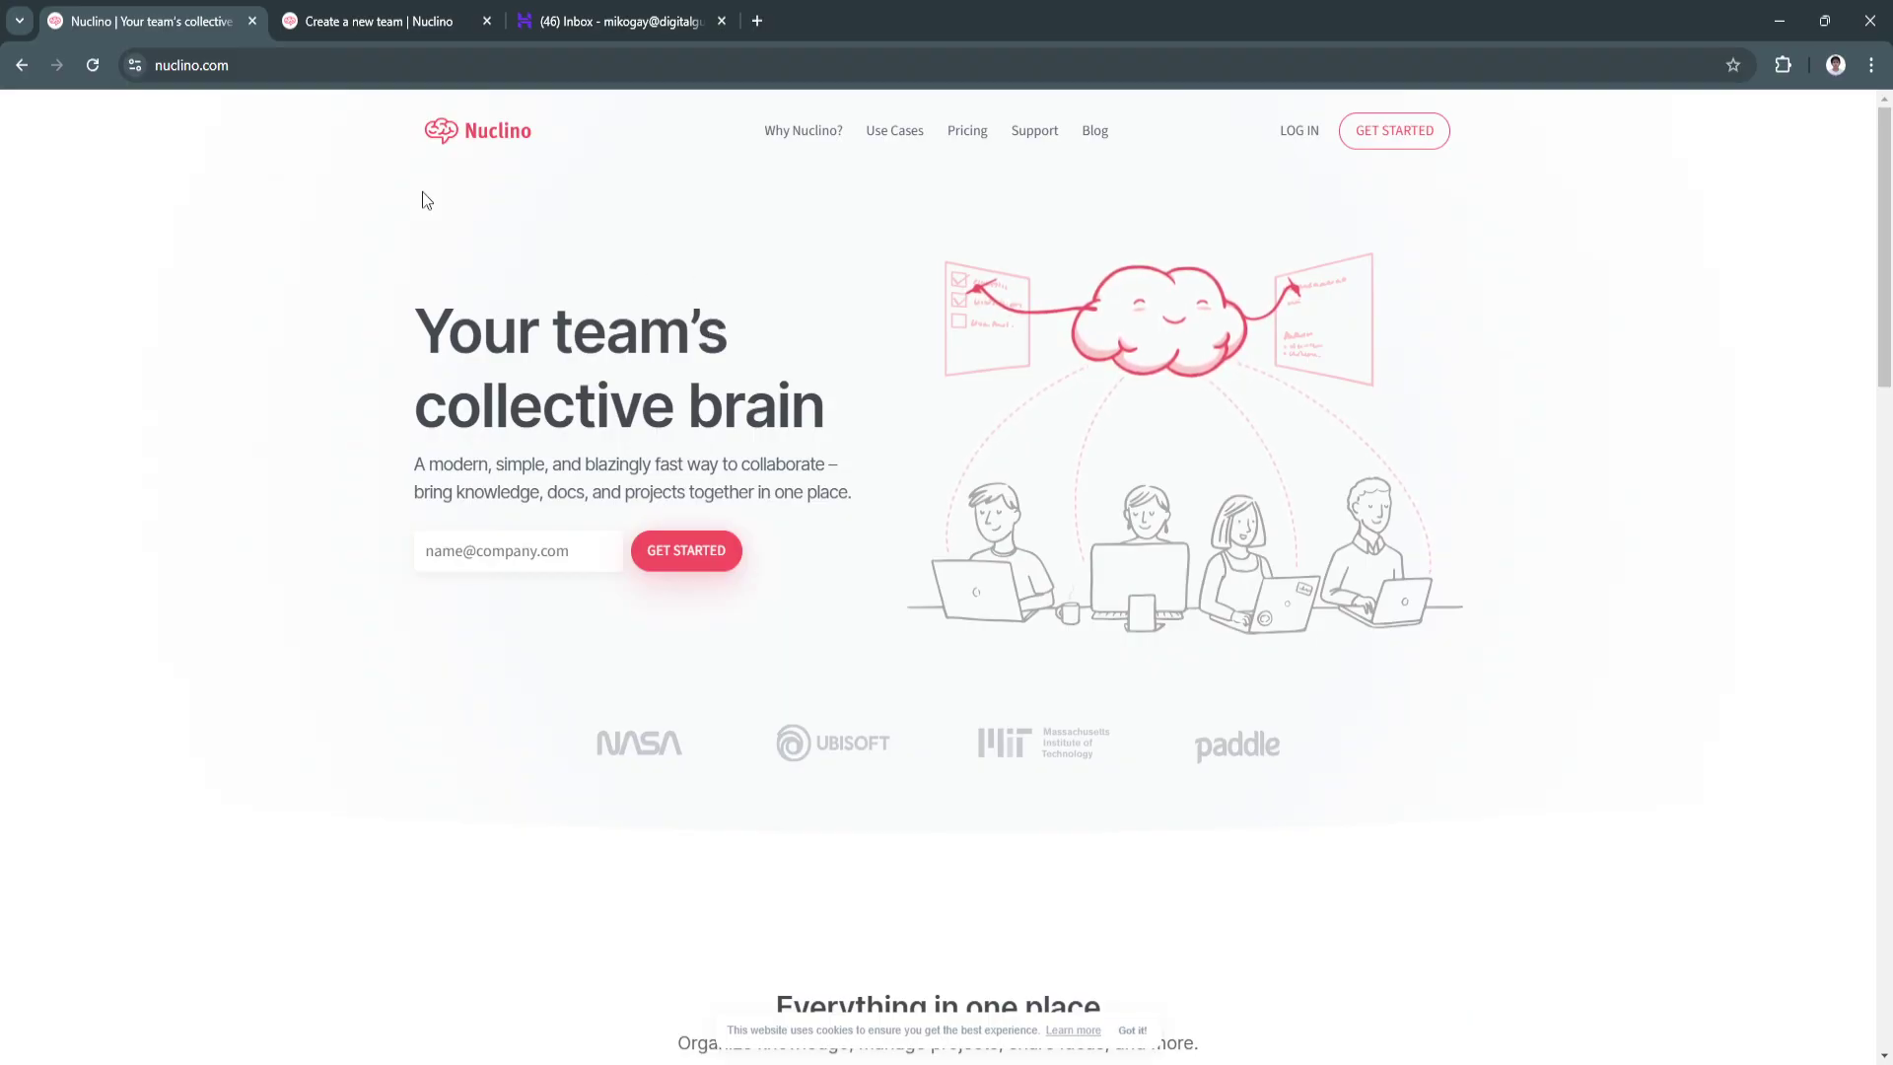
# Create the Digitalguidance team with knowledge sharing, project management and document collaboration as goals.
pyautogui.click(363, 28)
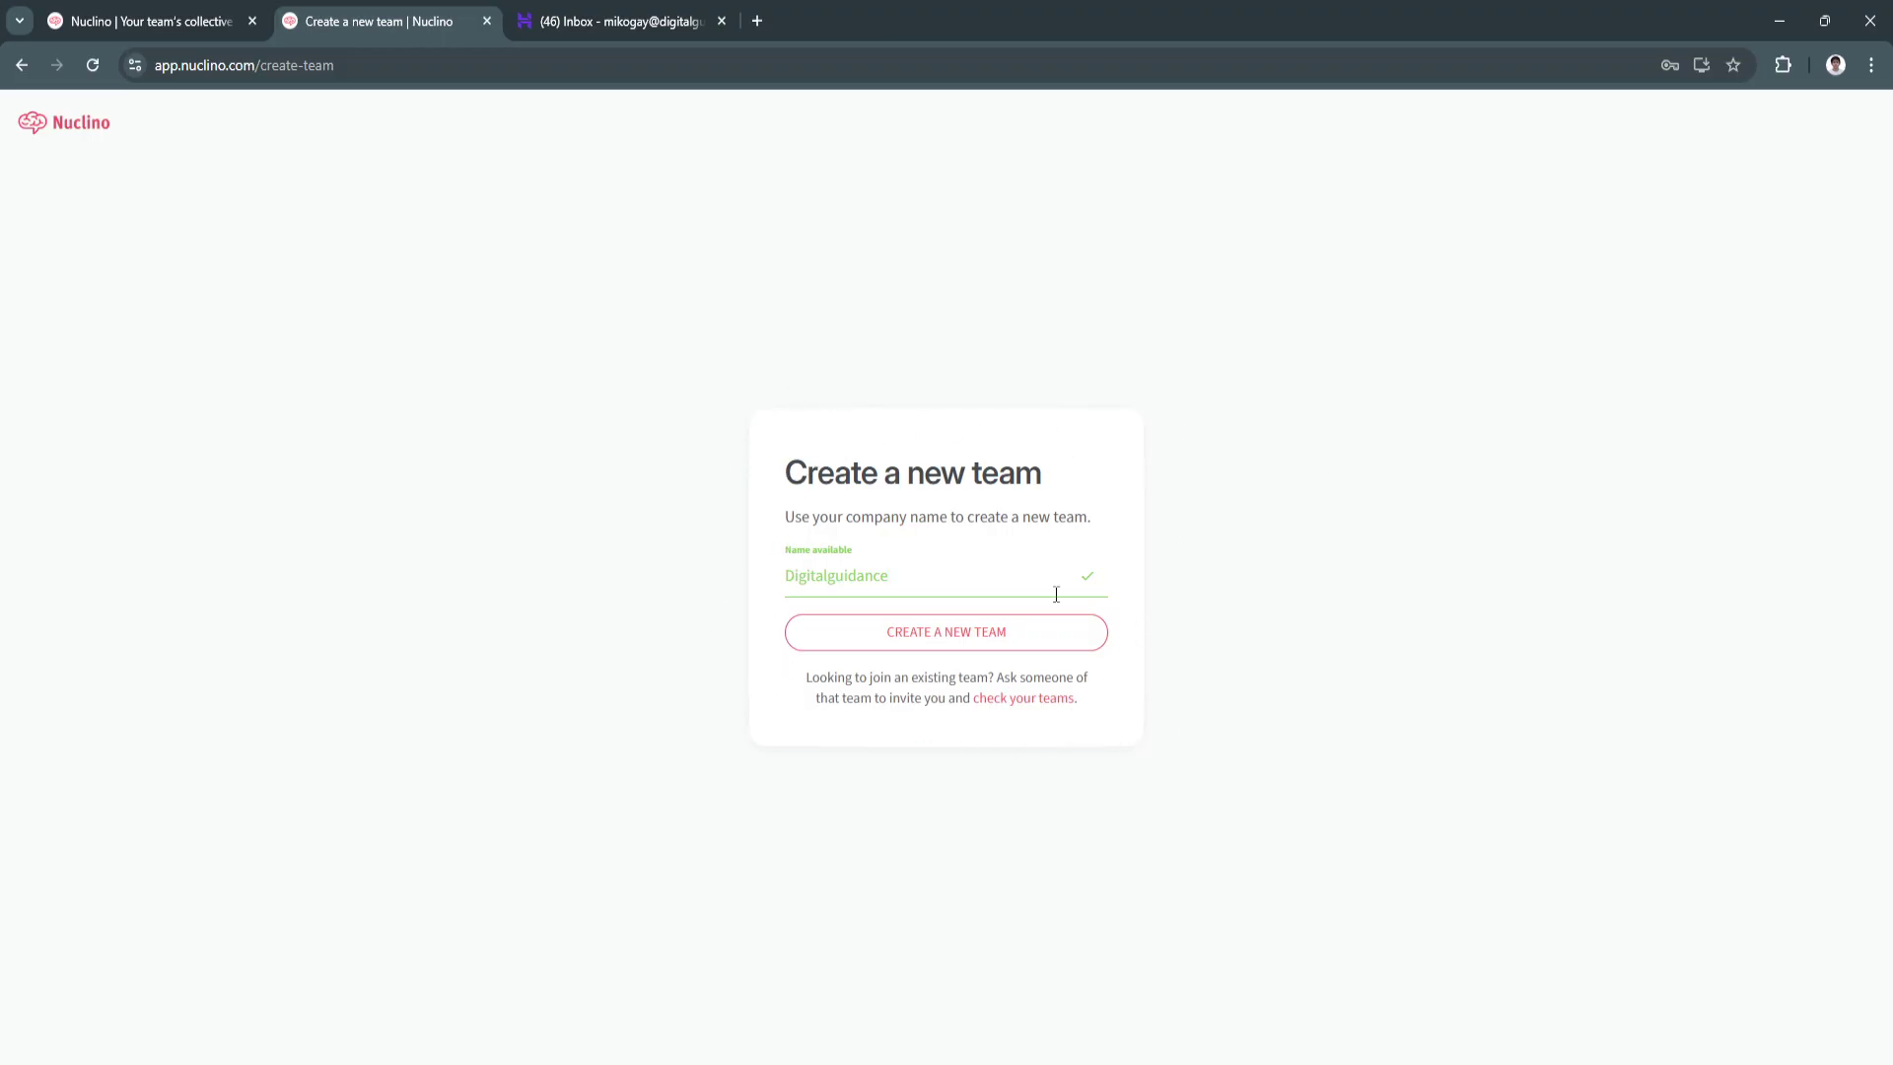
pyautogui.click(975, 631)
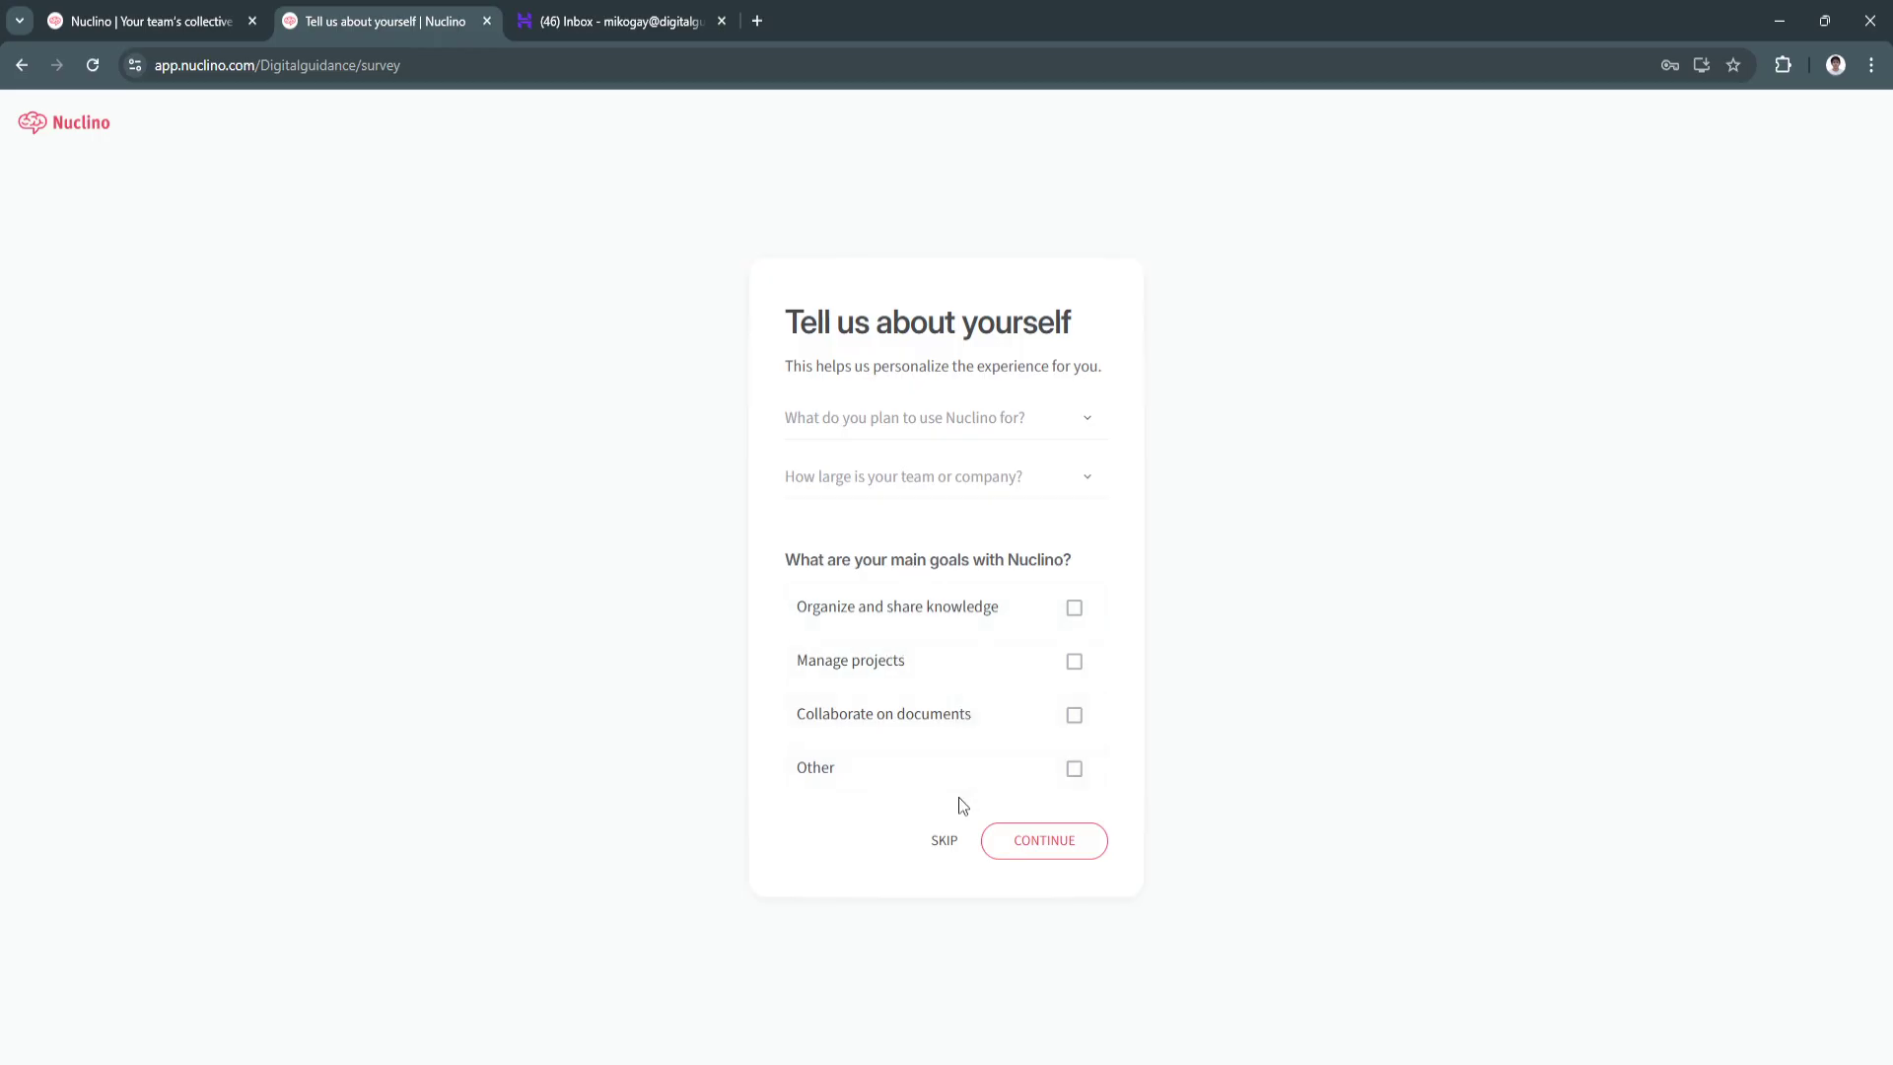
pyautogui.click(1074, 611)
pyautogui.click(1073, 661)
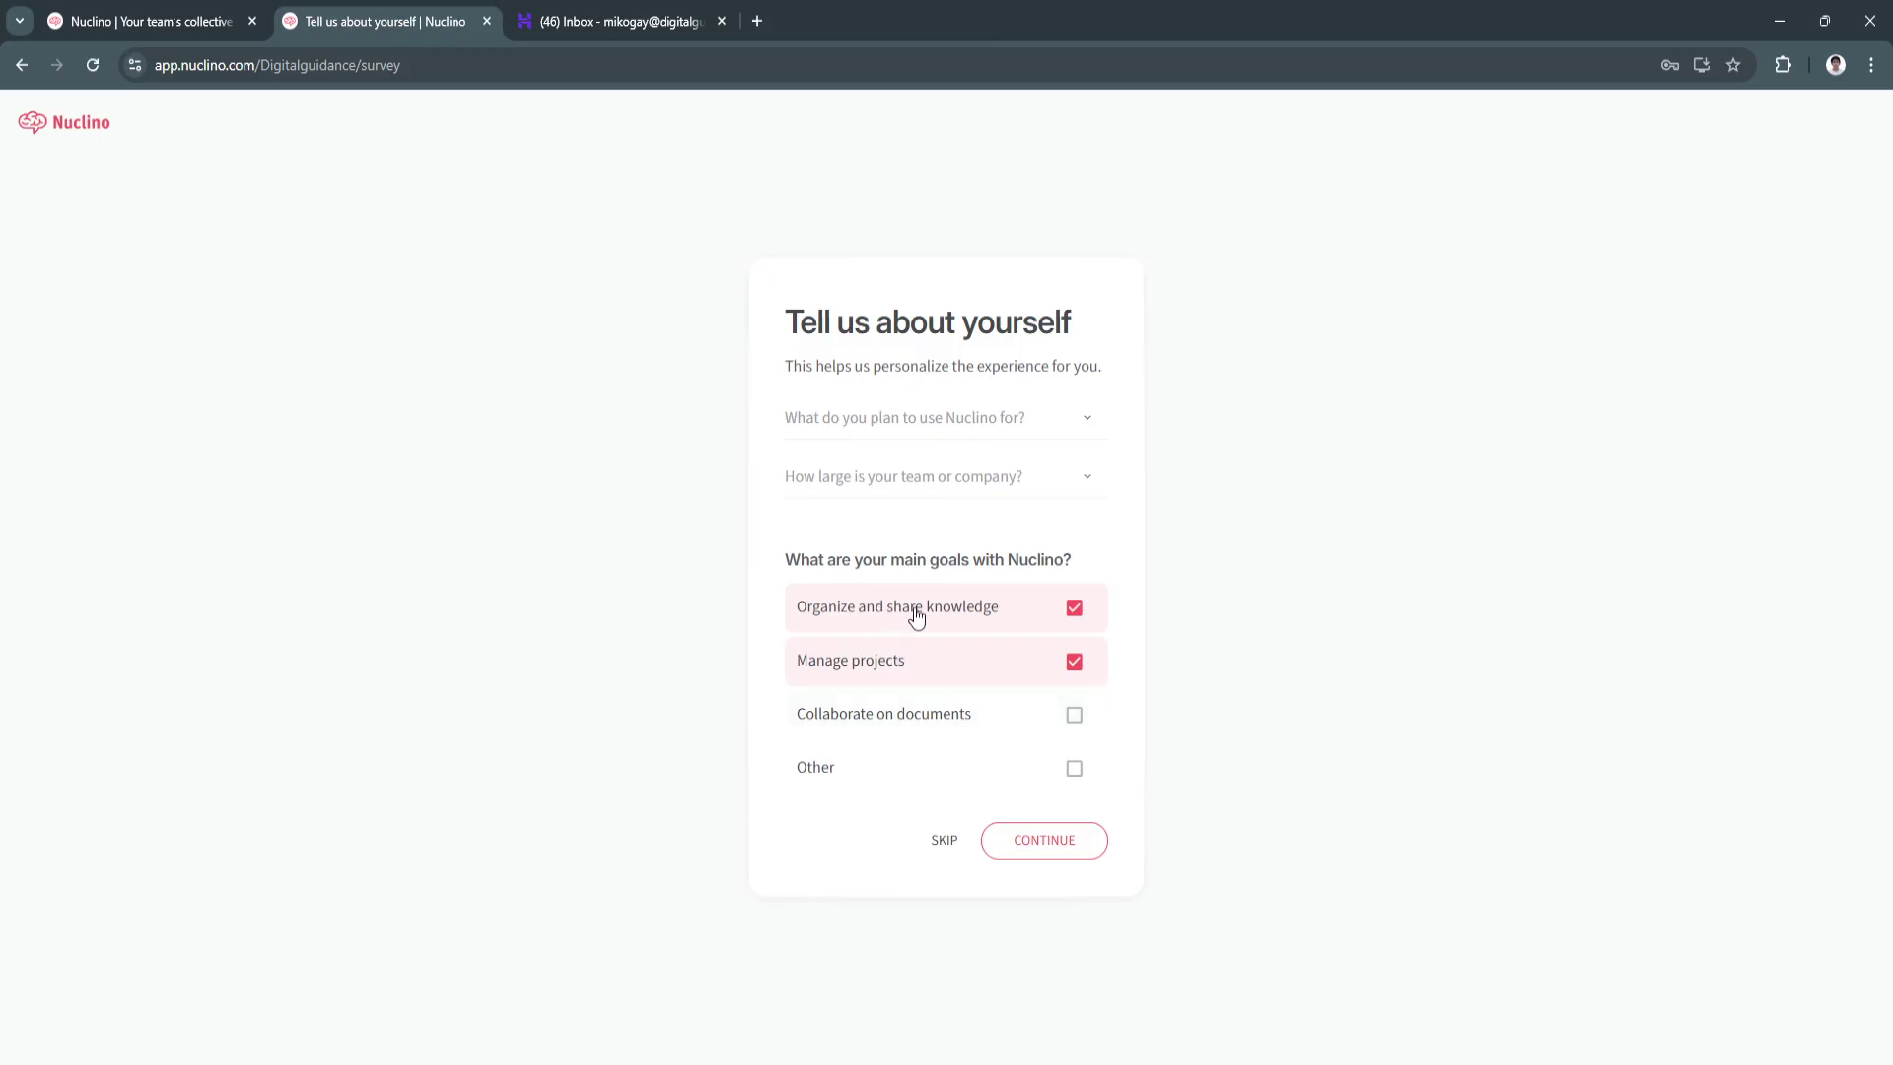
pyautogui.click(1076, 719)
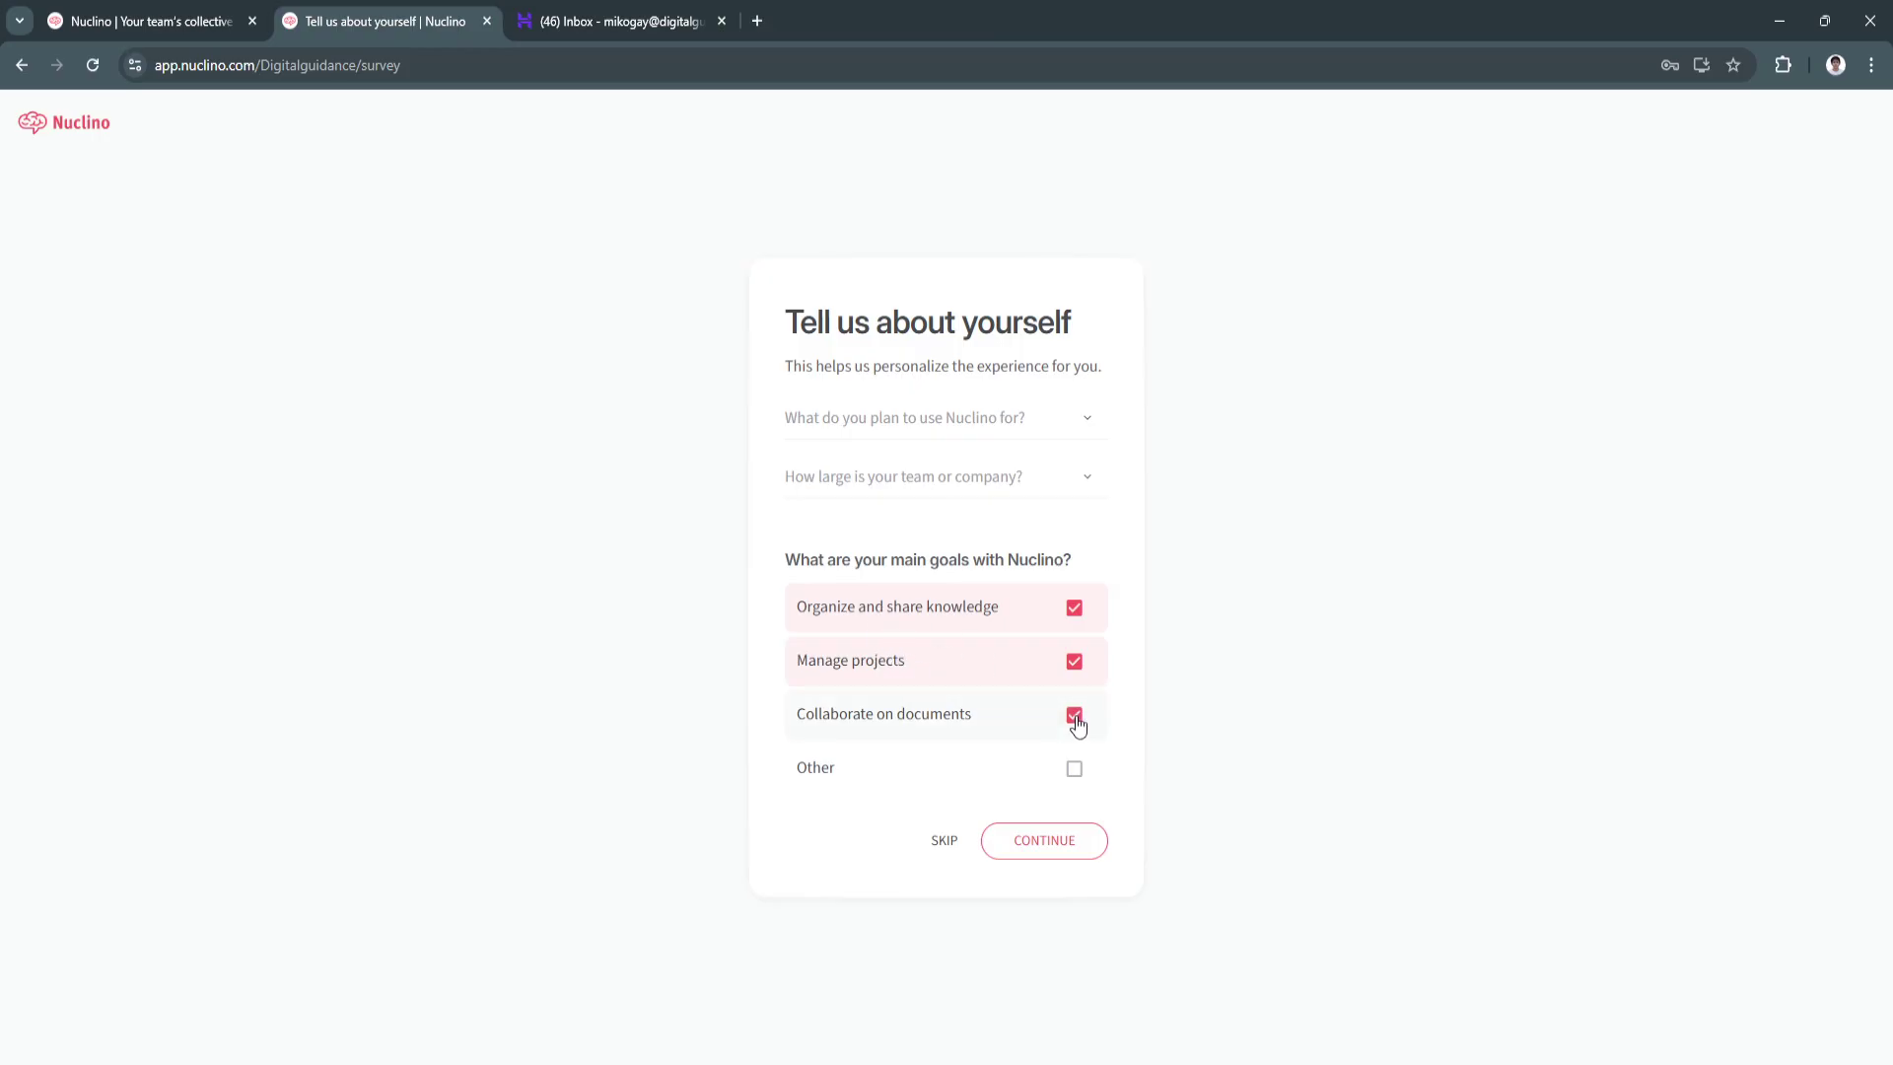
pyautogui.click(1053, 847)
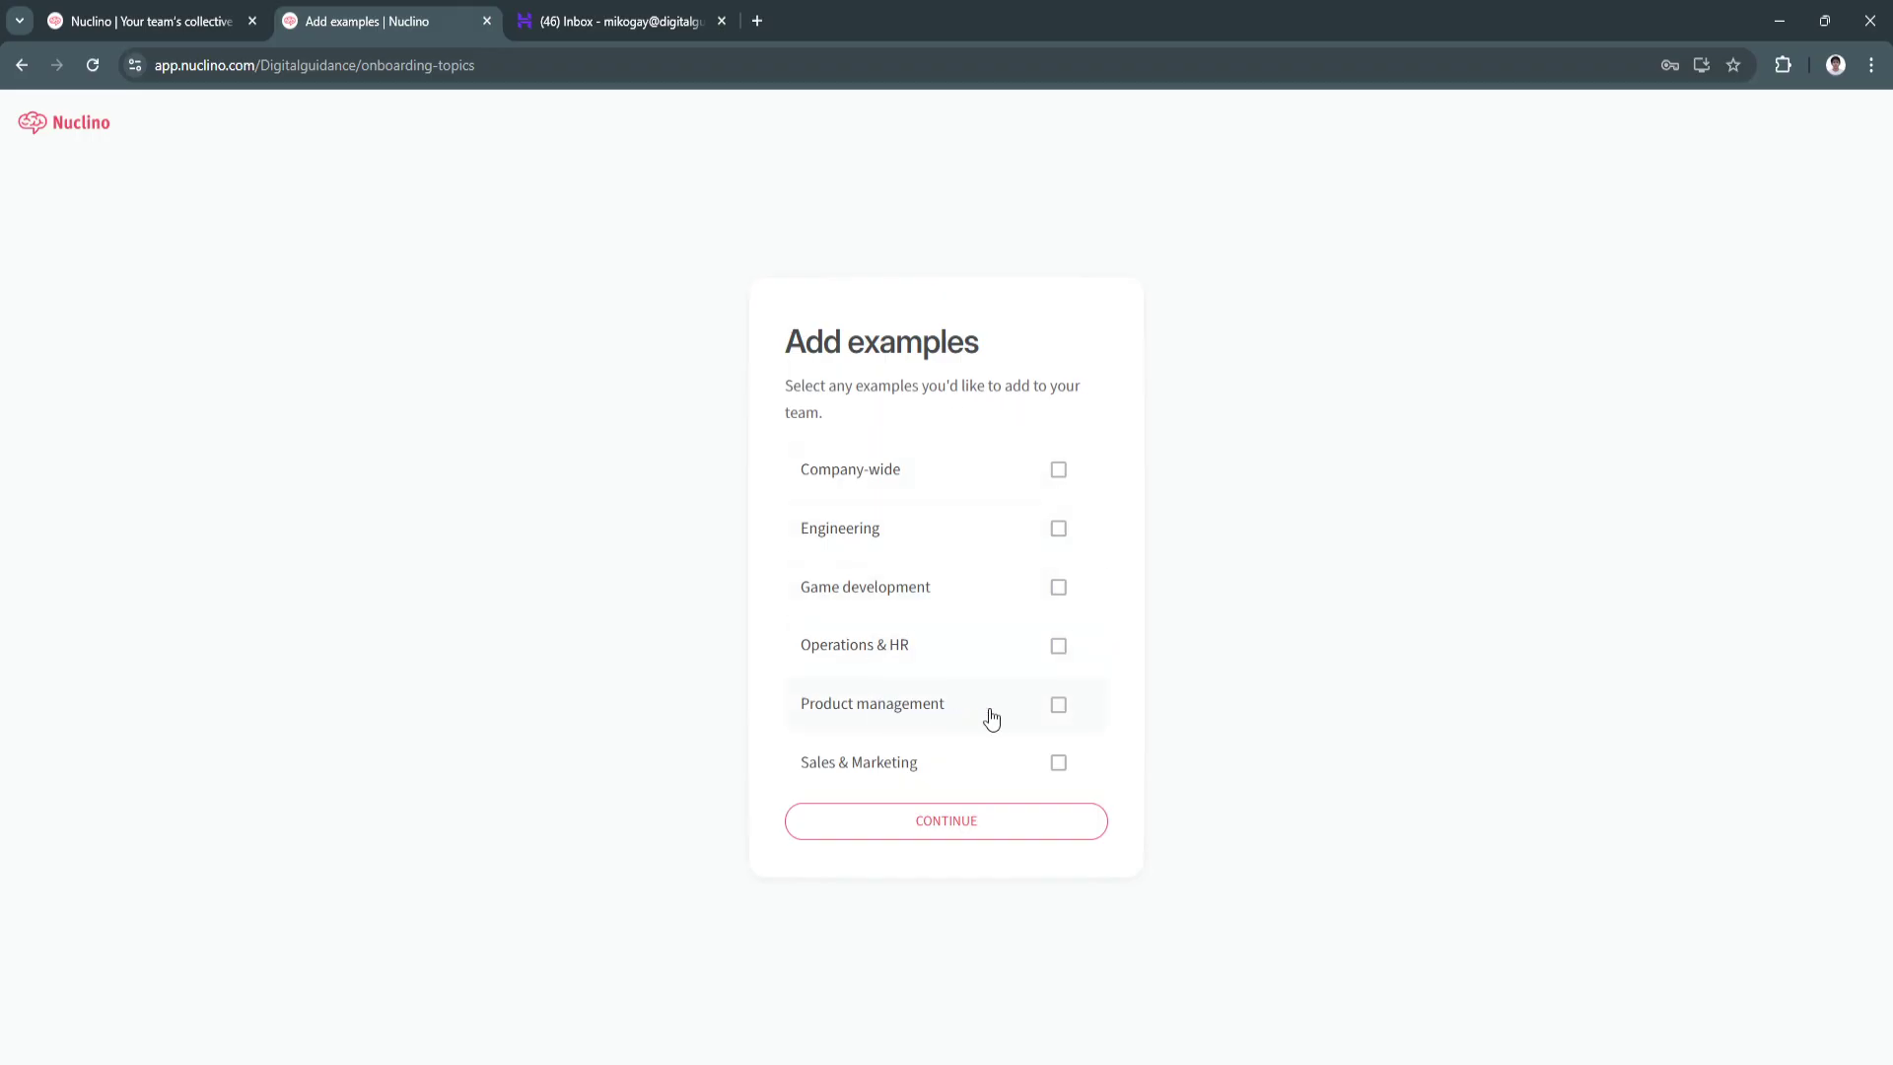
# Add the Product management, Operations & HR and Sales & Marketing example workspaces to the team.
pyautogui.click(1061, 707)
pyautogui.click(1062, 651)
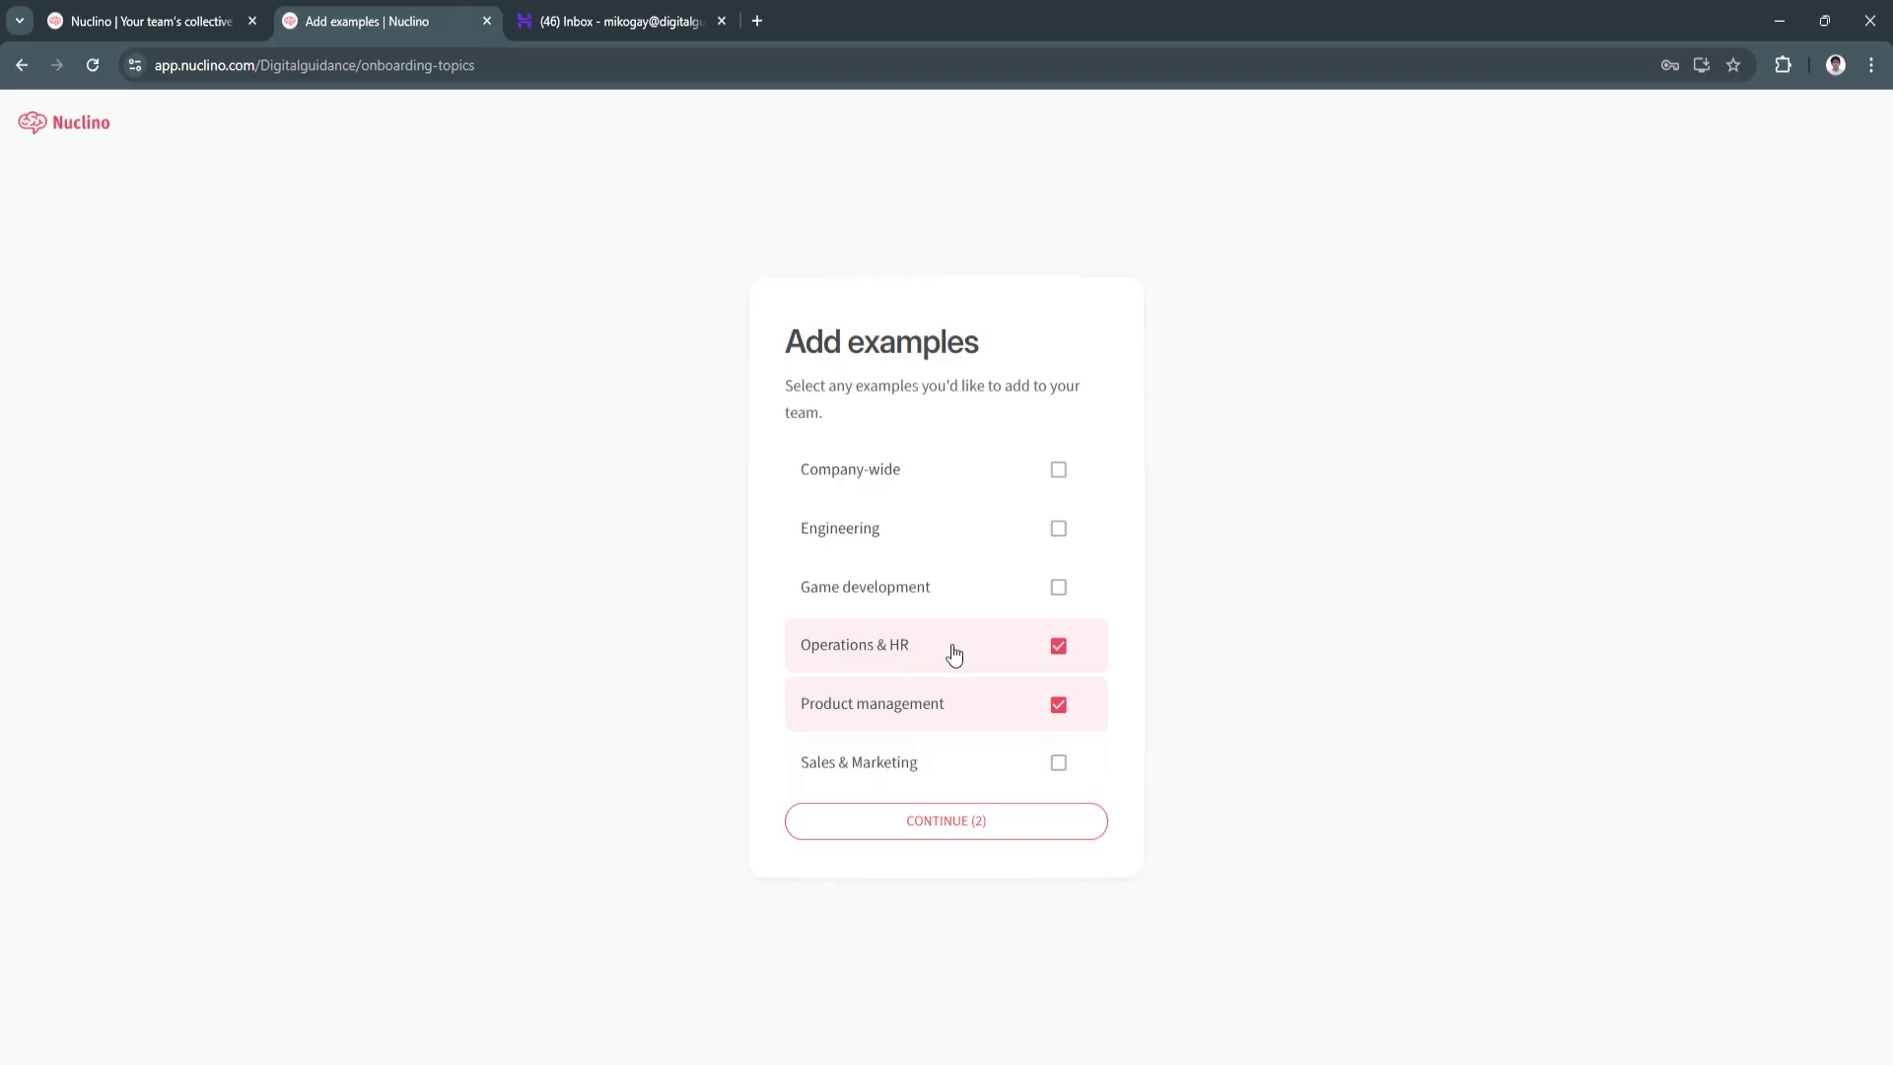
pyautogui.click(1058, 764)
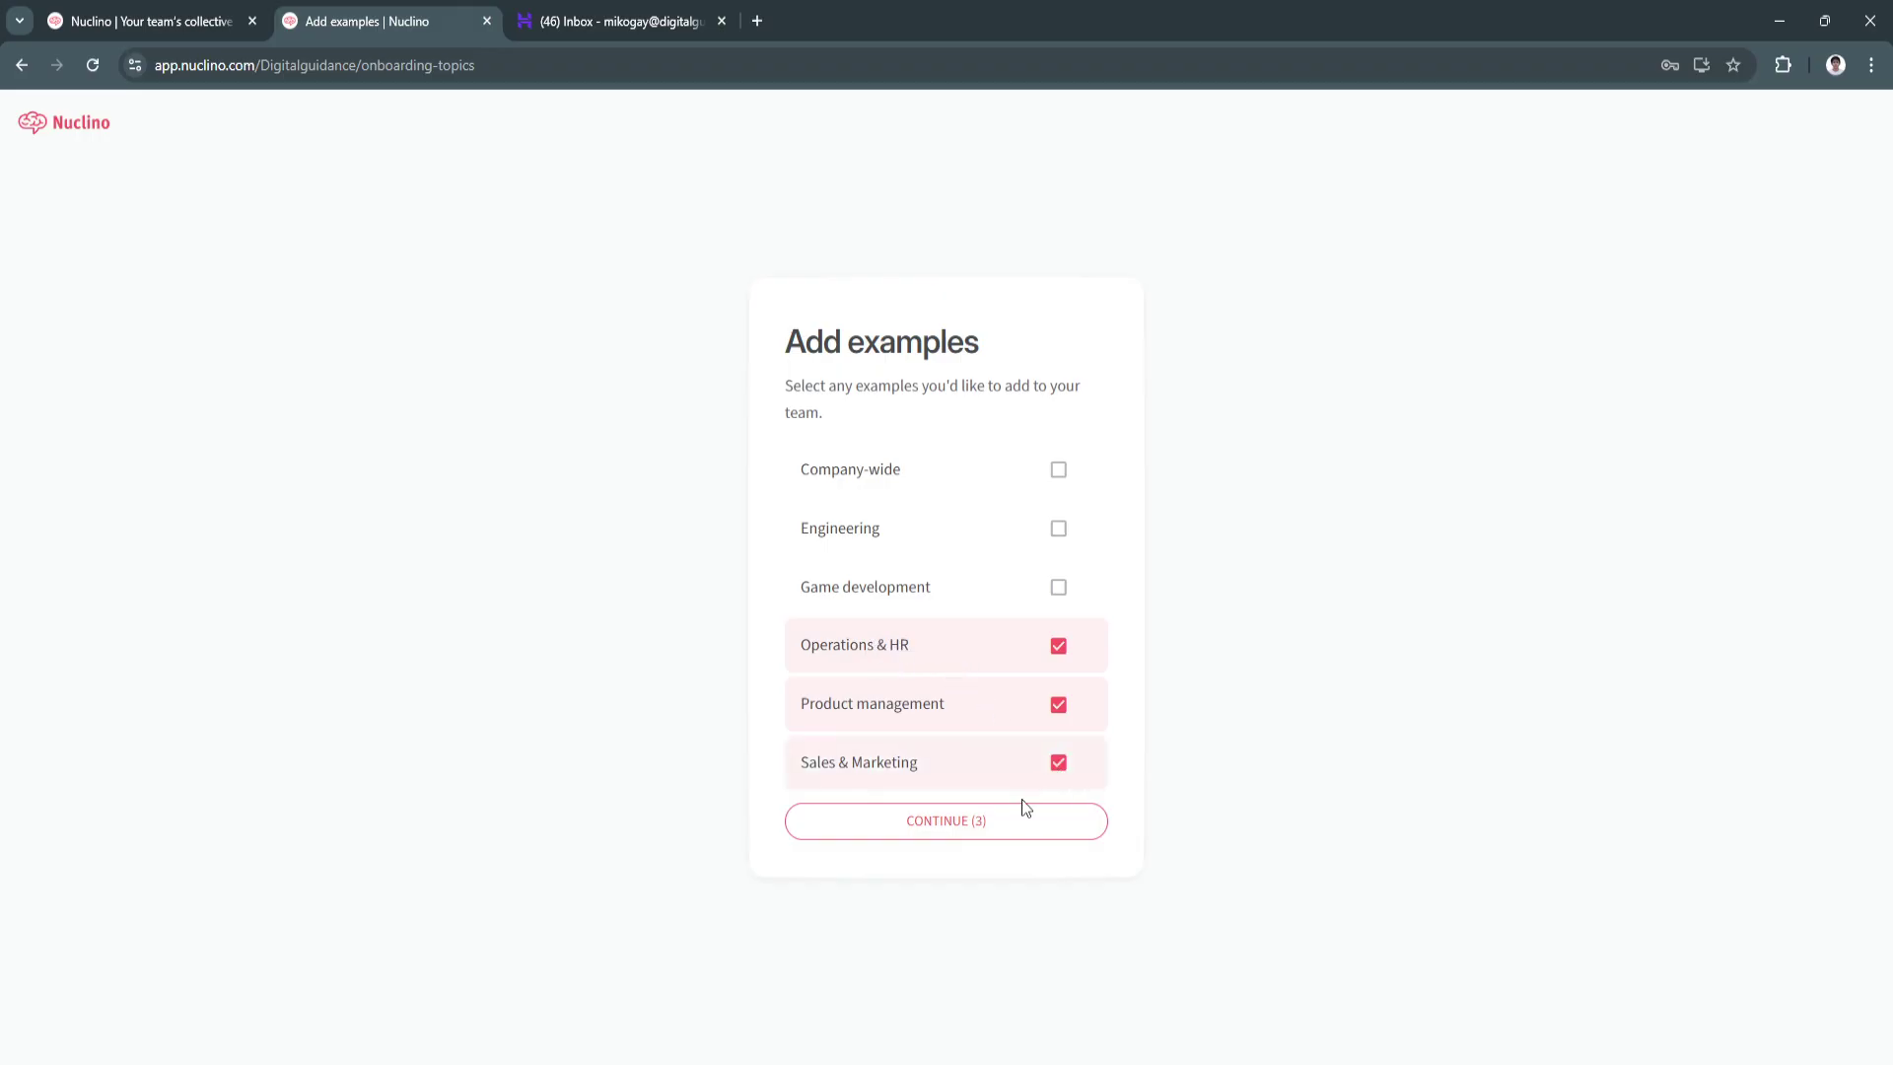
pyautogui.click(1013, 818)
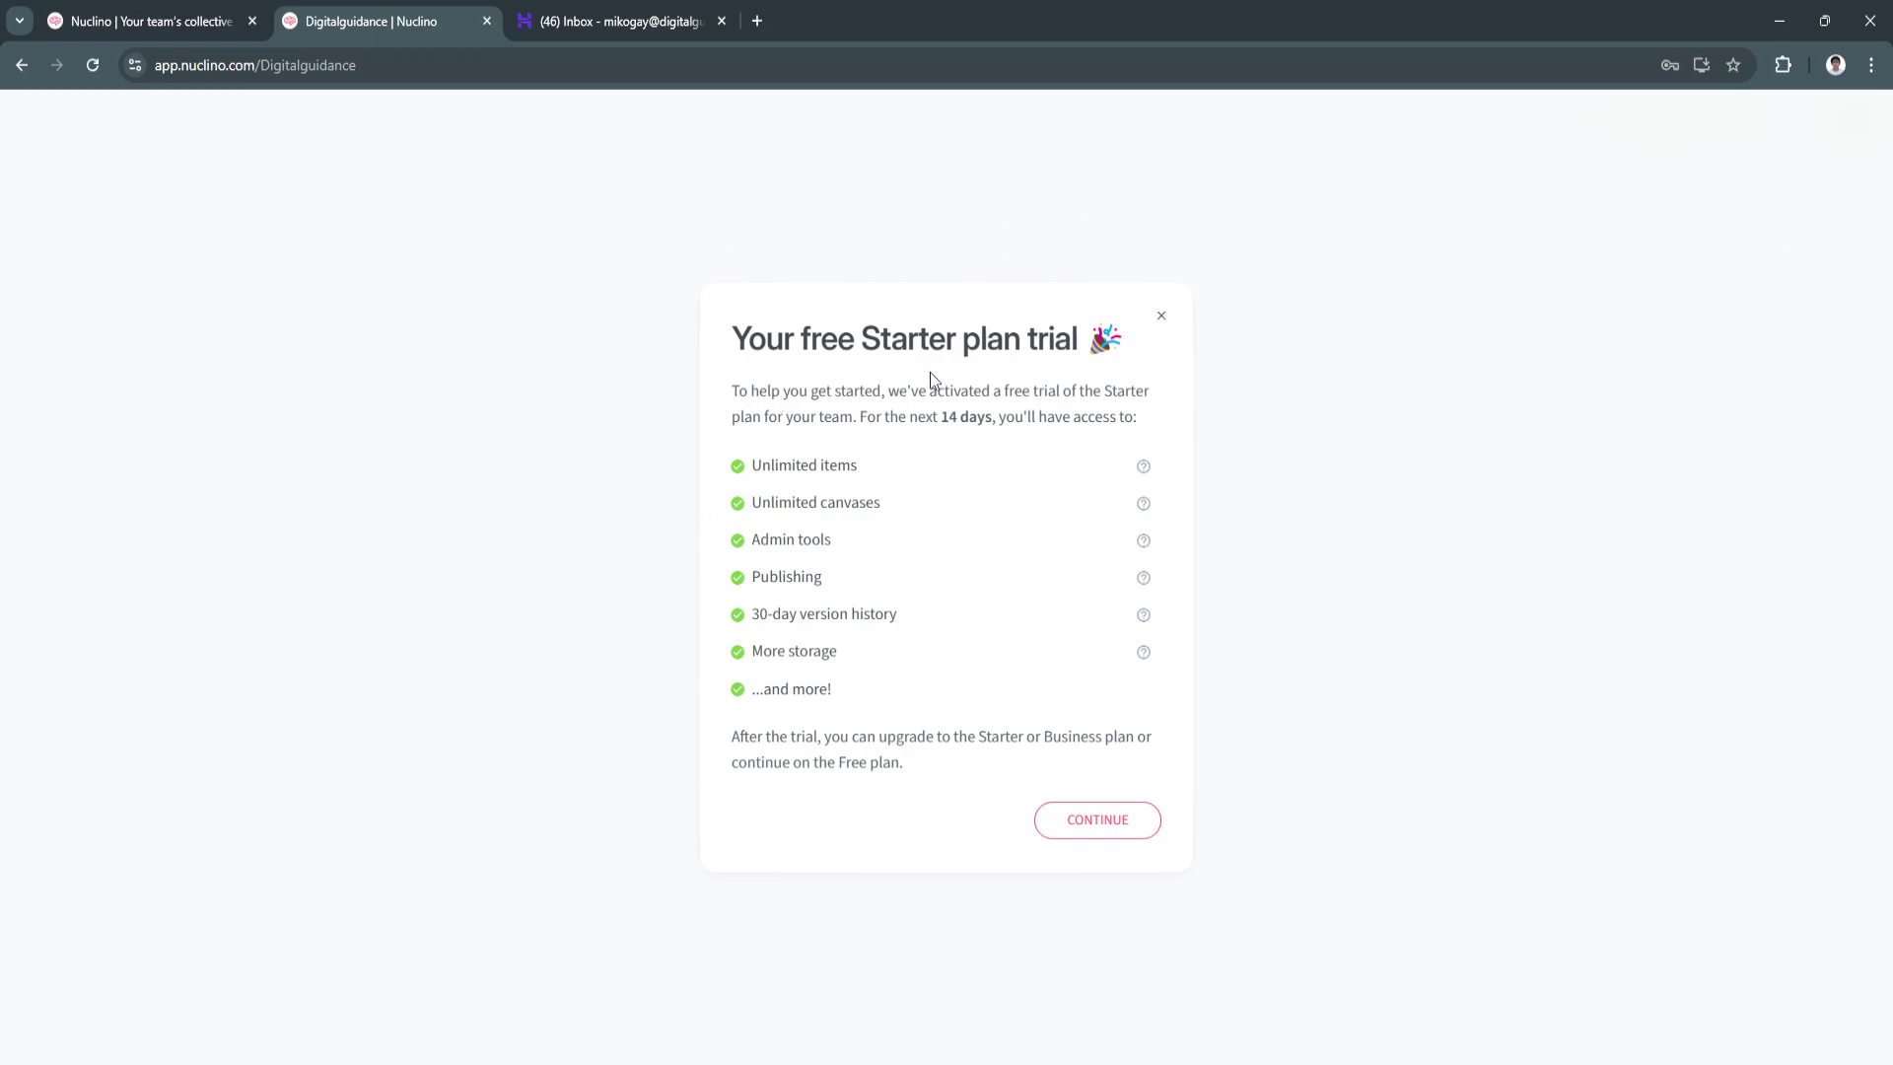
# Dismiss the Starter trial notice, then view the CRM and Employee Directory example workspaces.
pyautogui.click(1087, 824)
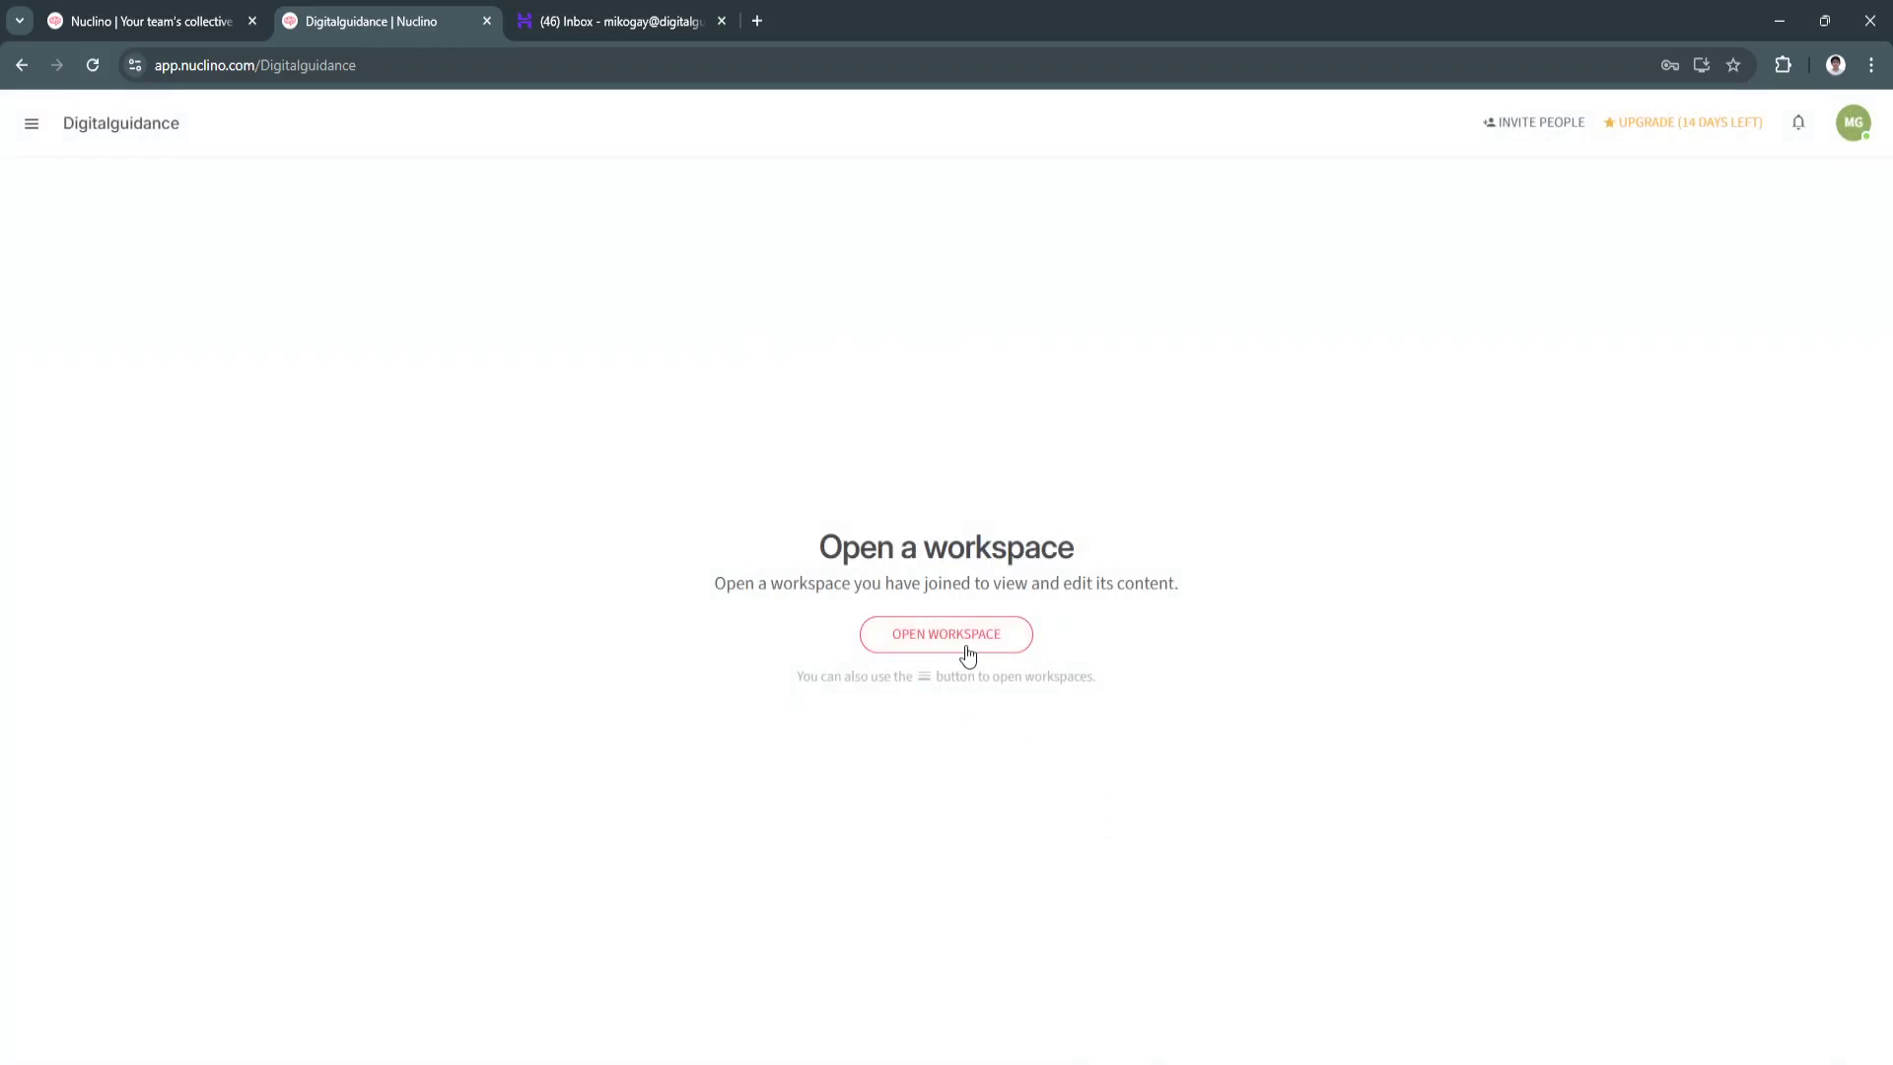
pyautogui.click(31, 124)
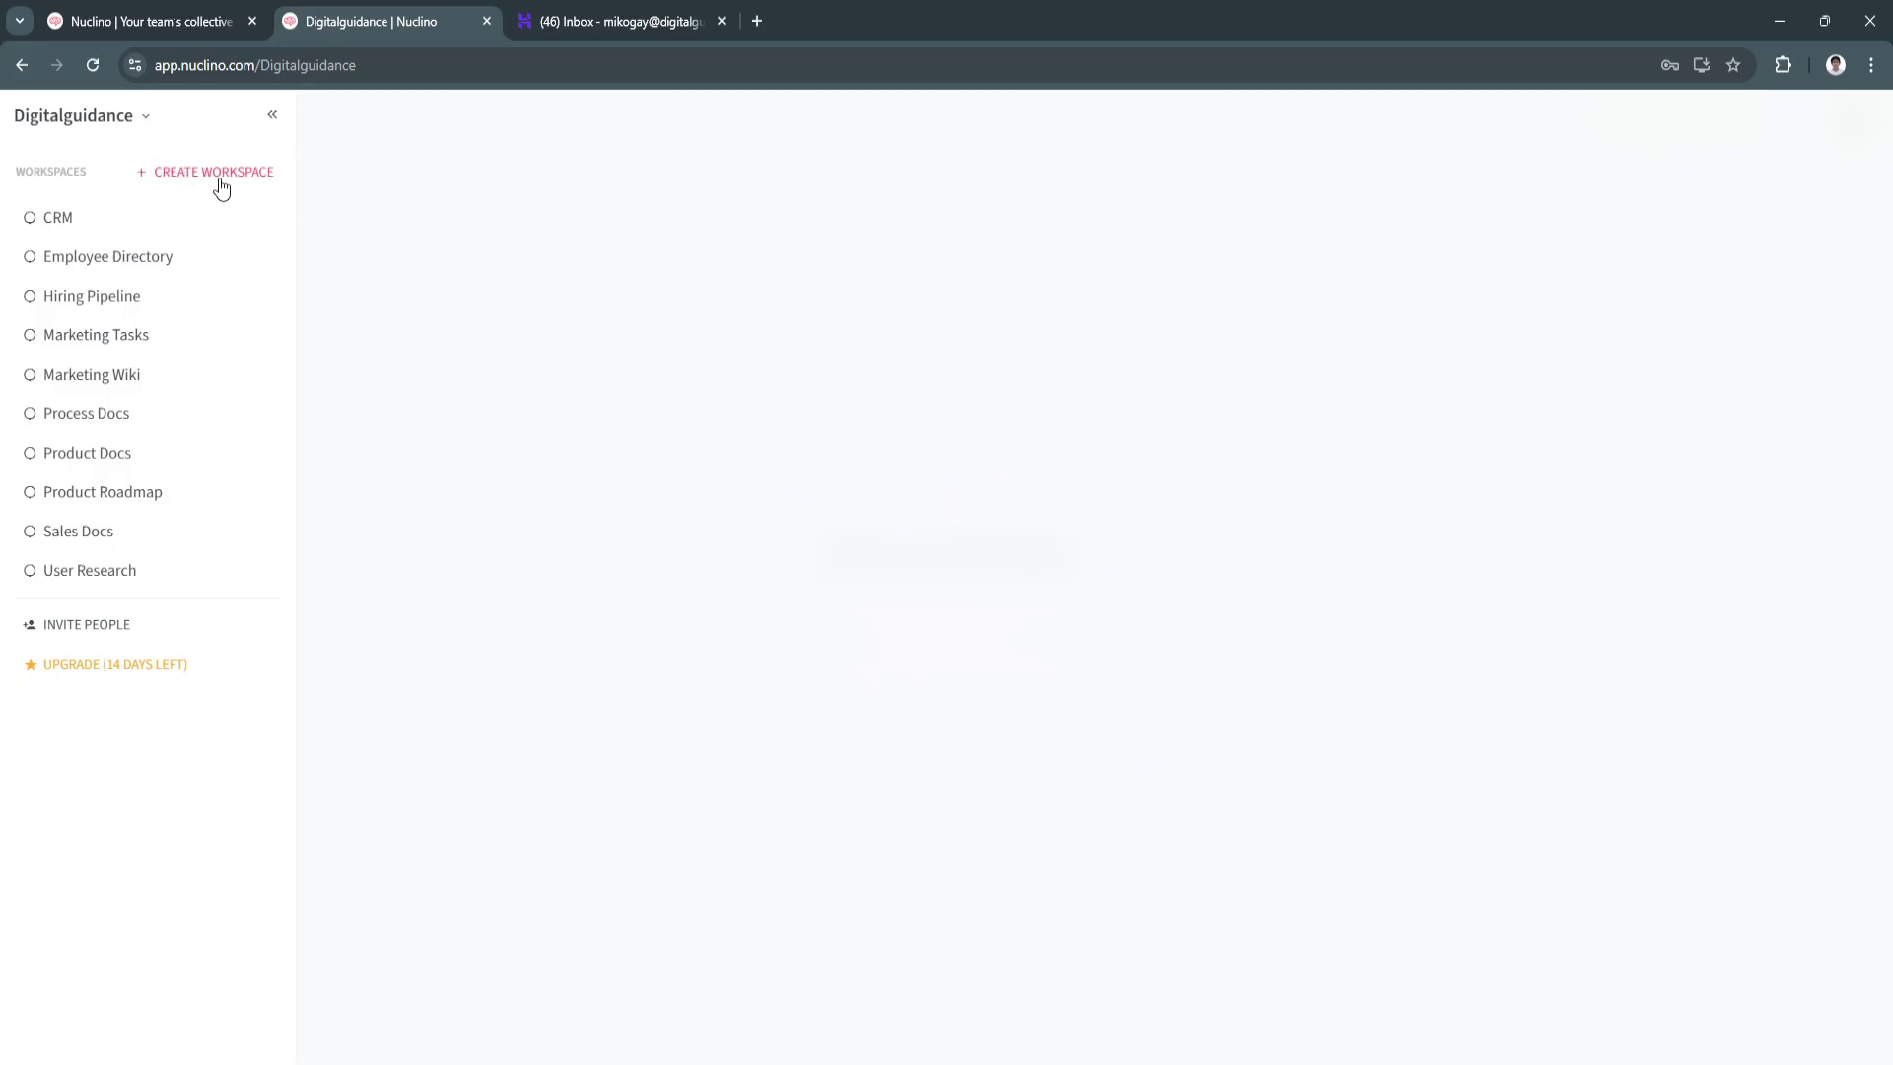
pyautogui.click(59, 219)
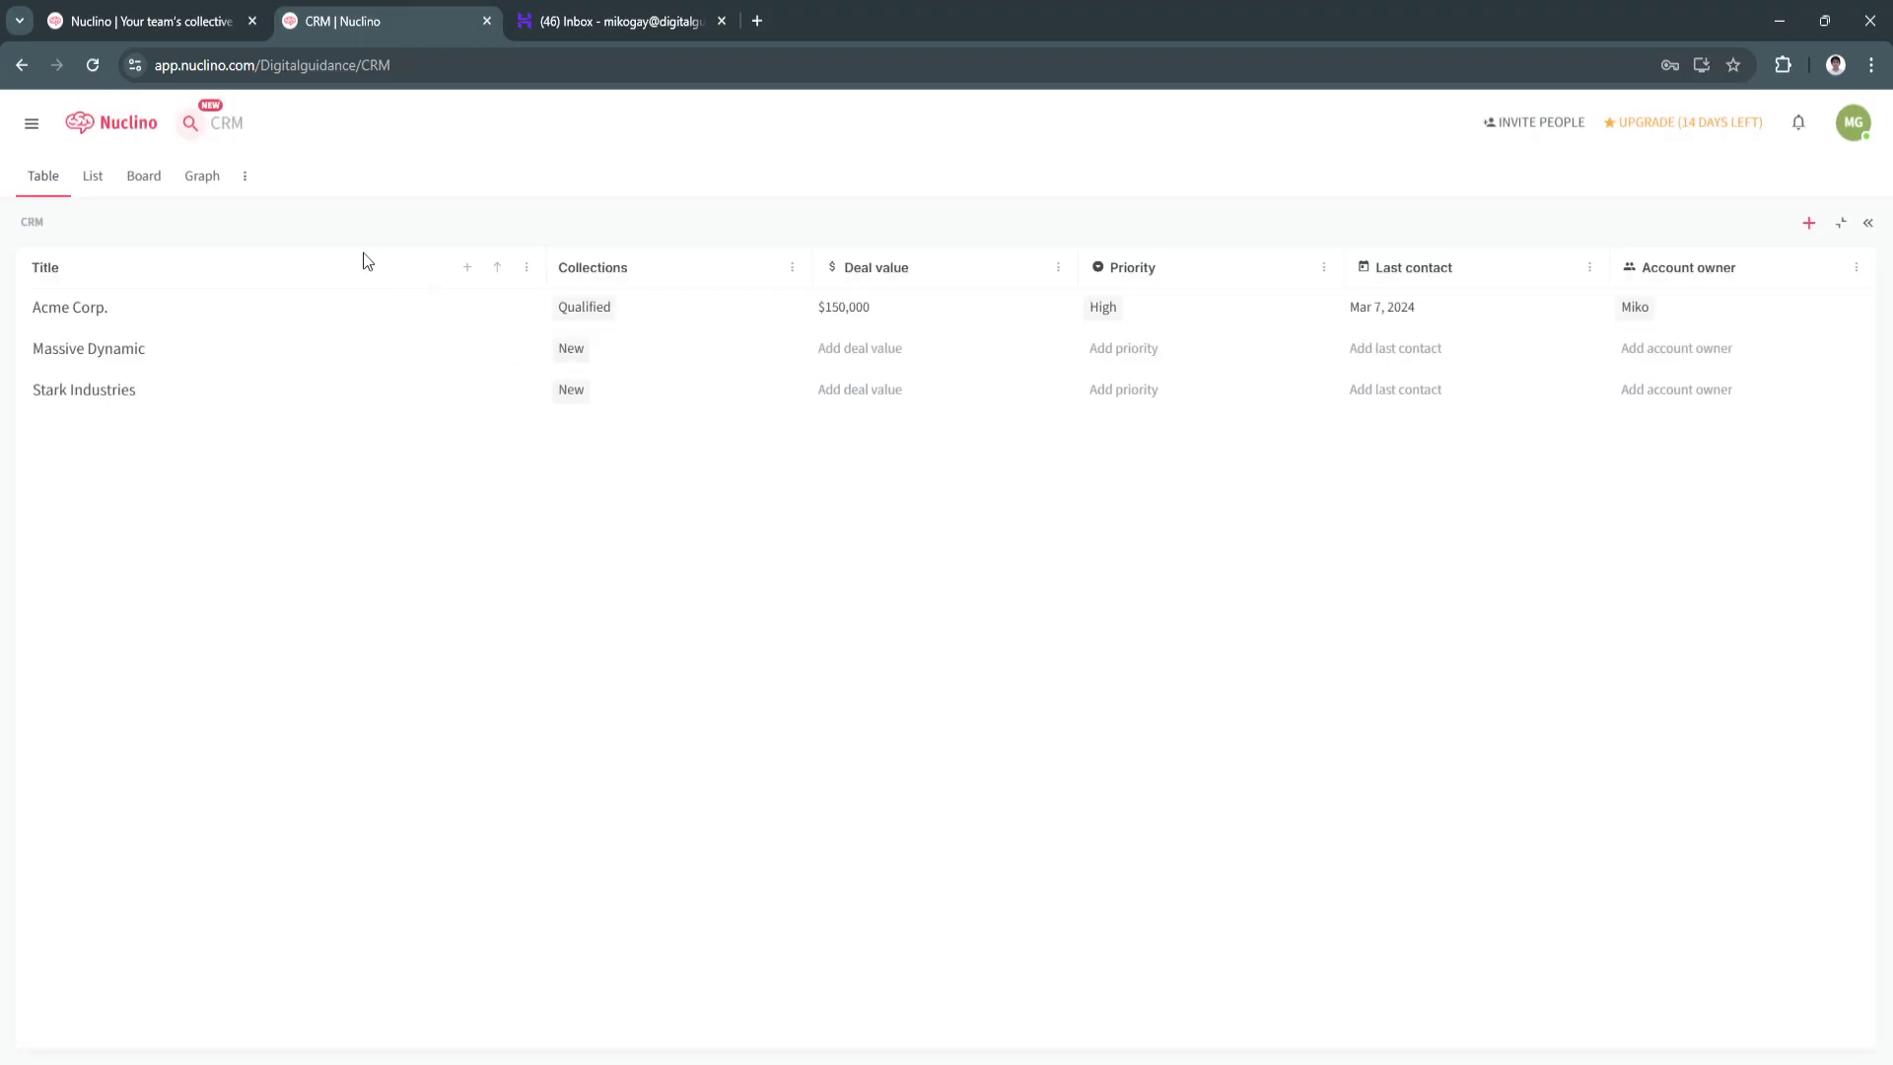
pyautogui.click(35, 123)
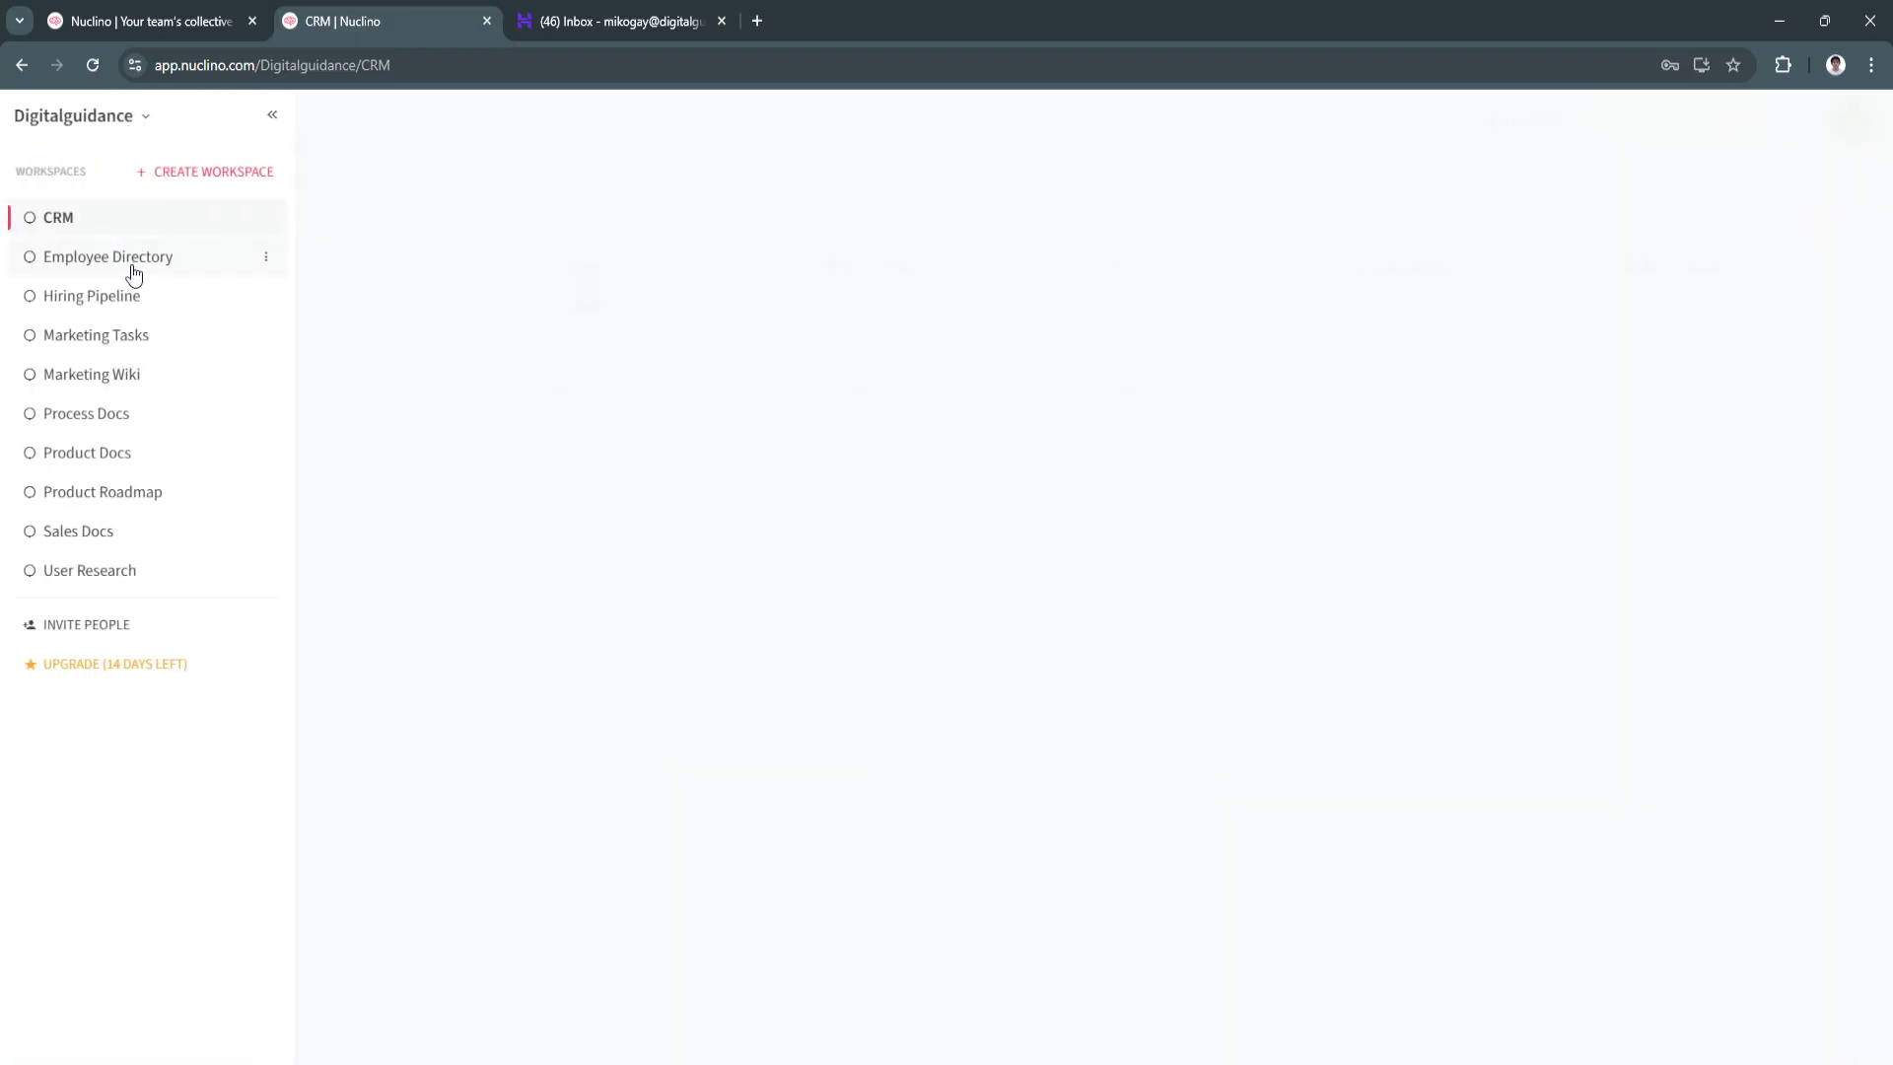
pyautogui.click(136, 273)
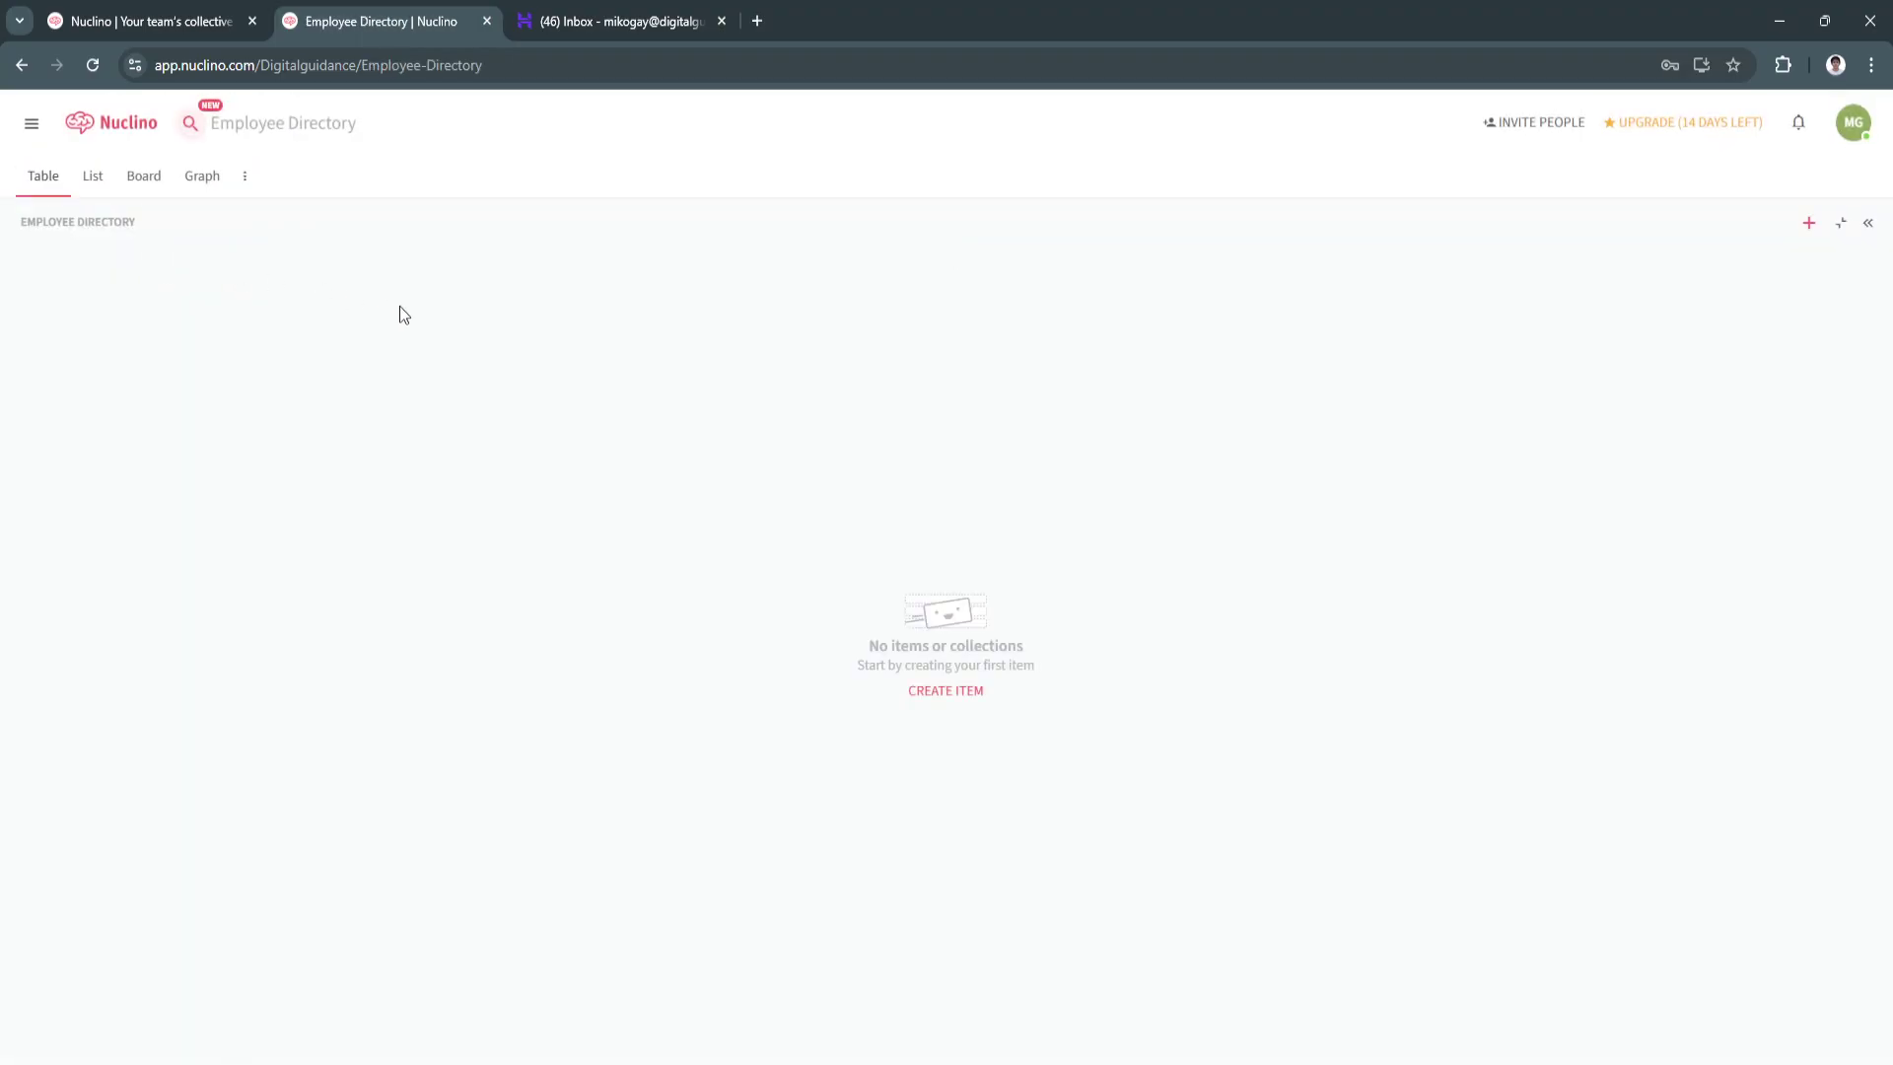
pyautogui.click(27, 135)
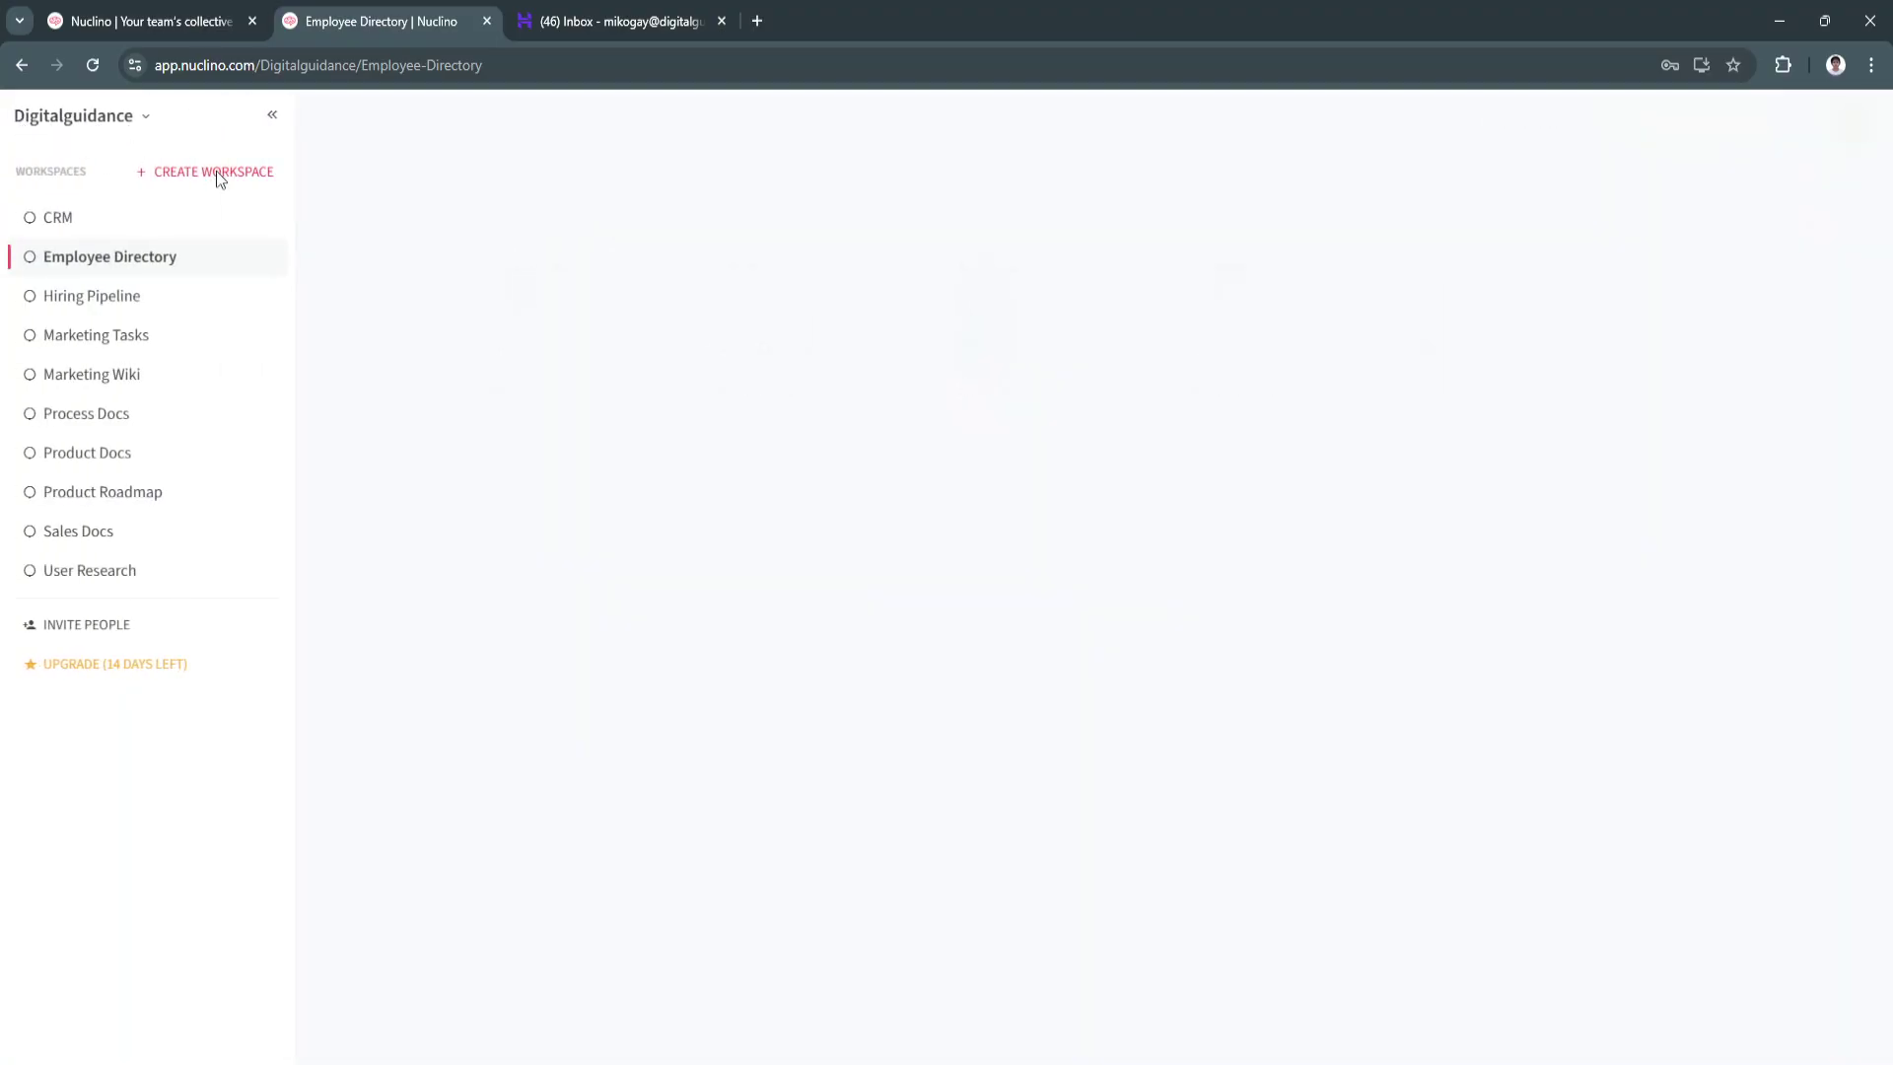
# Create a public workspace named 'WORKSPACE 1' without adding any team members.
pyautogui.click(216, 171)
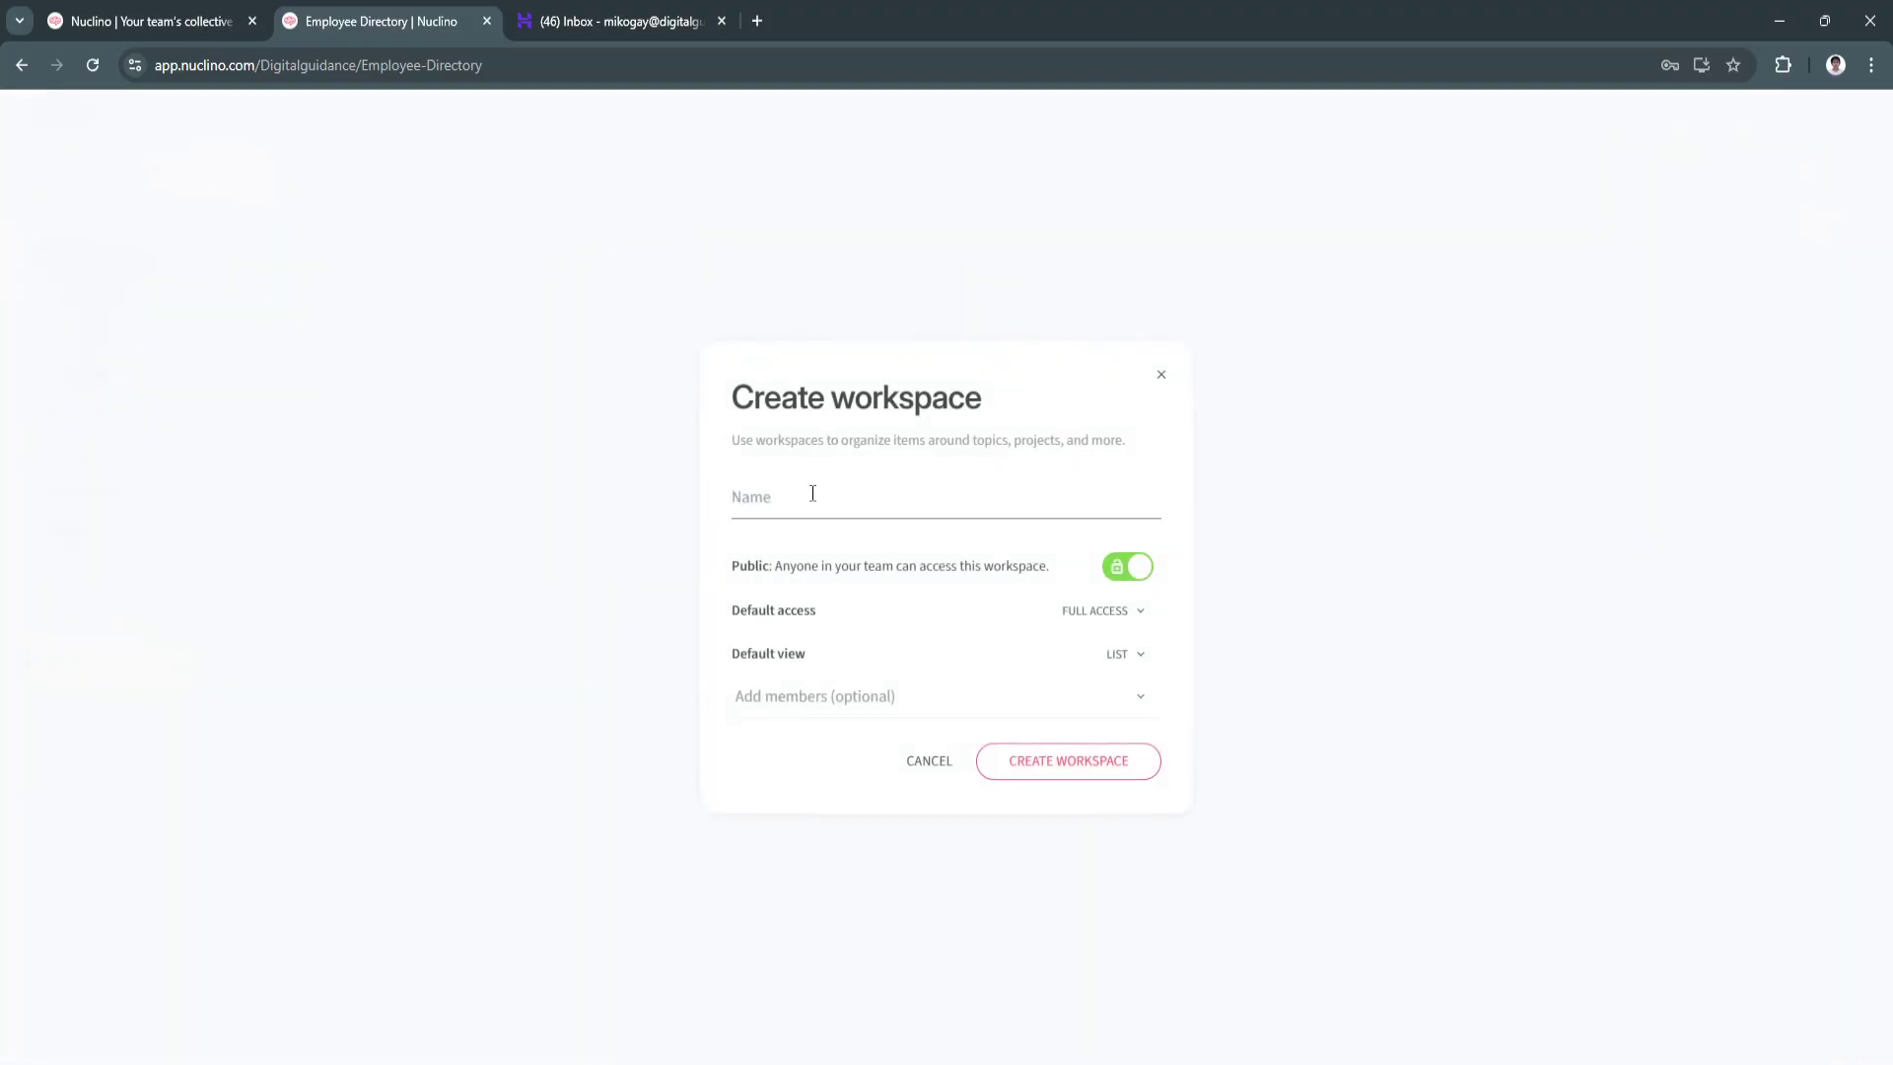
pyautogui.write('WORKSPACE 1')
pyautogui.click(1133, 577)
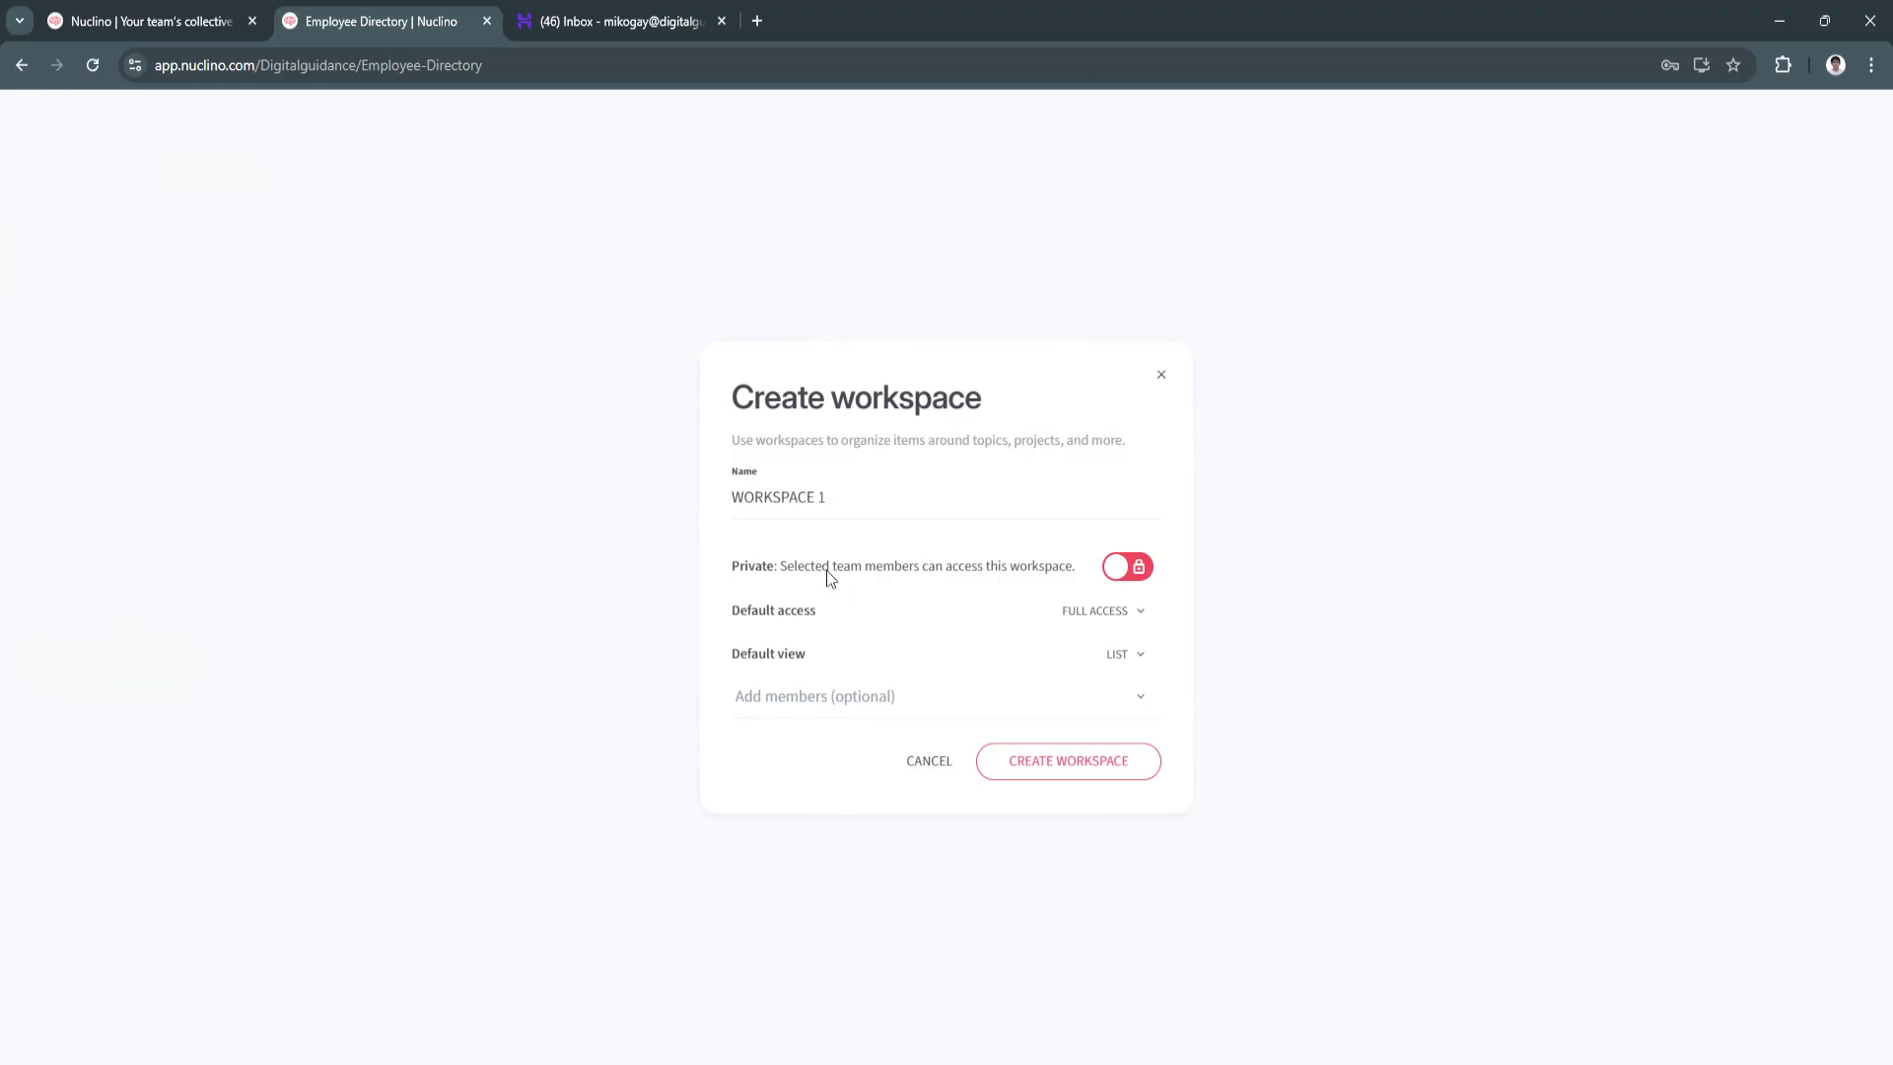
pyautogui.click(1119, 570)
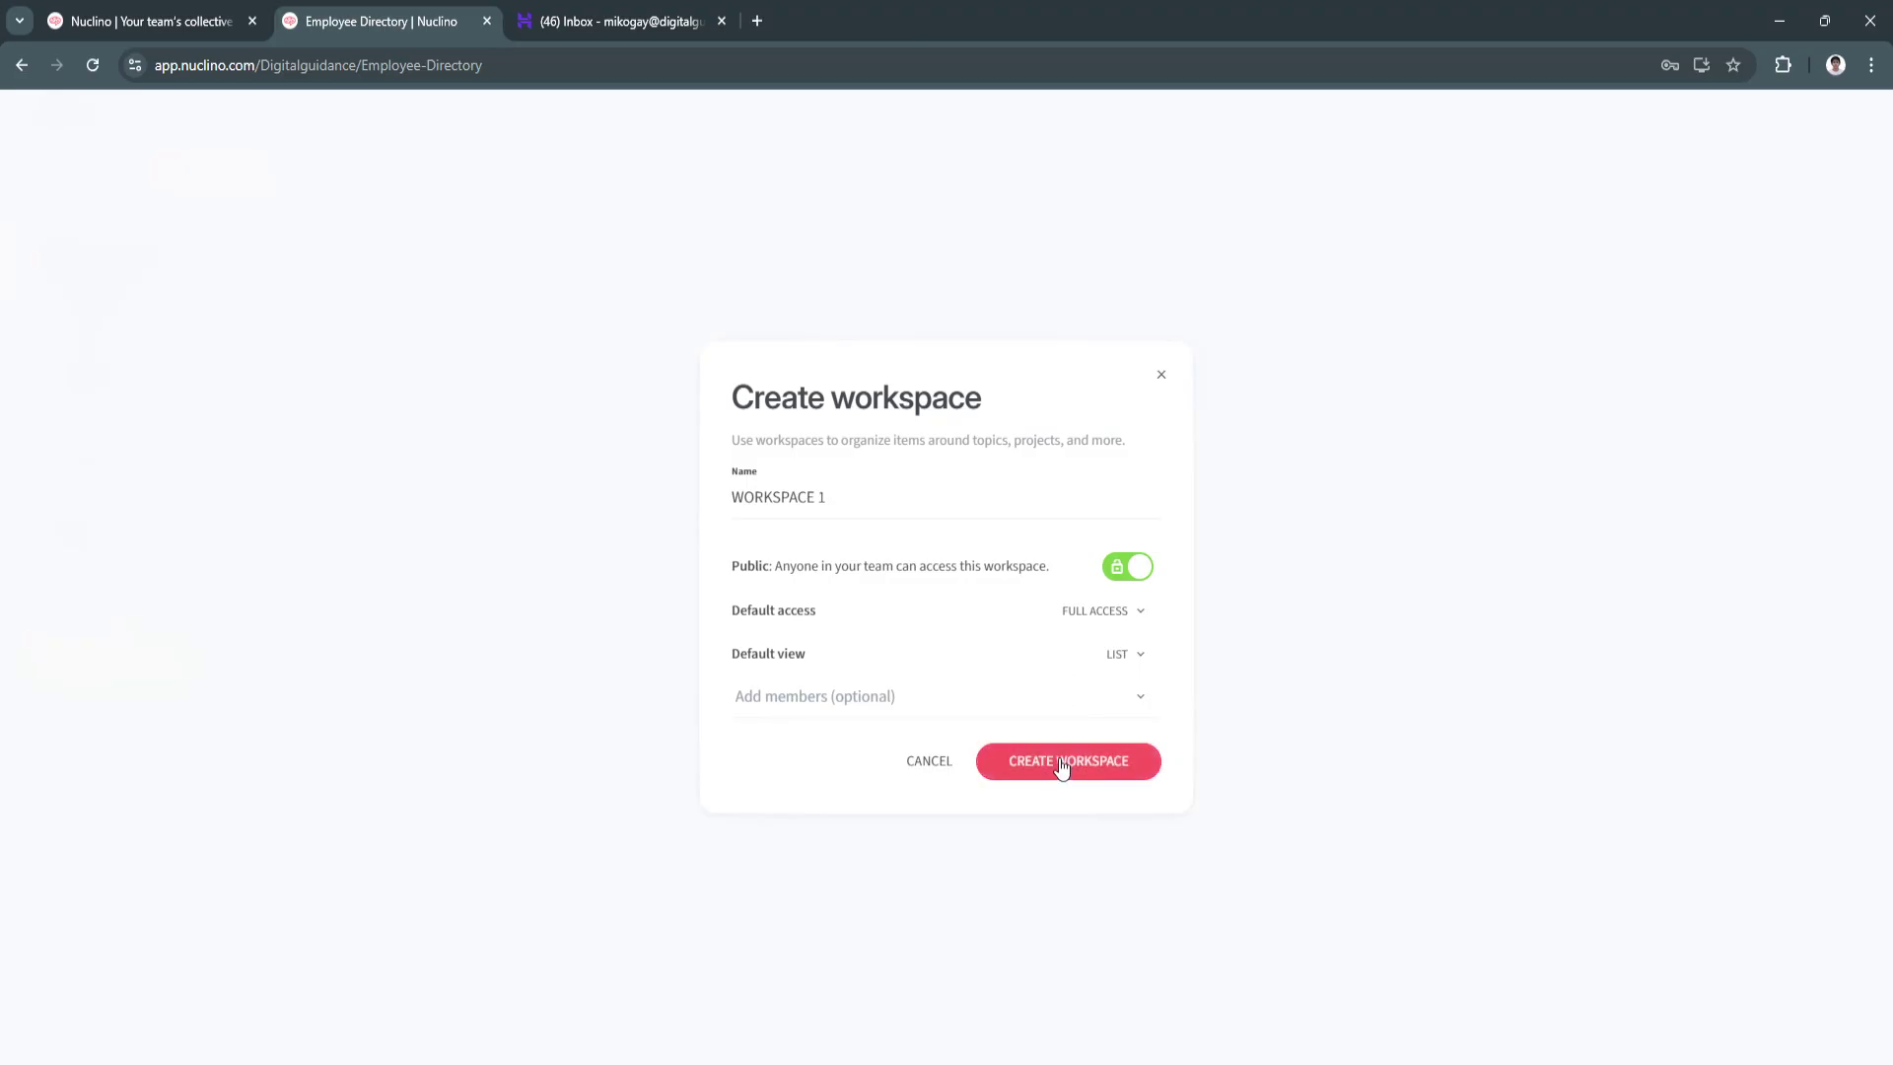
pyautogui.click(813, 696)
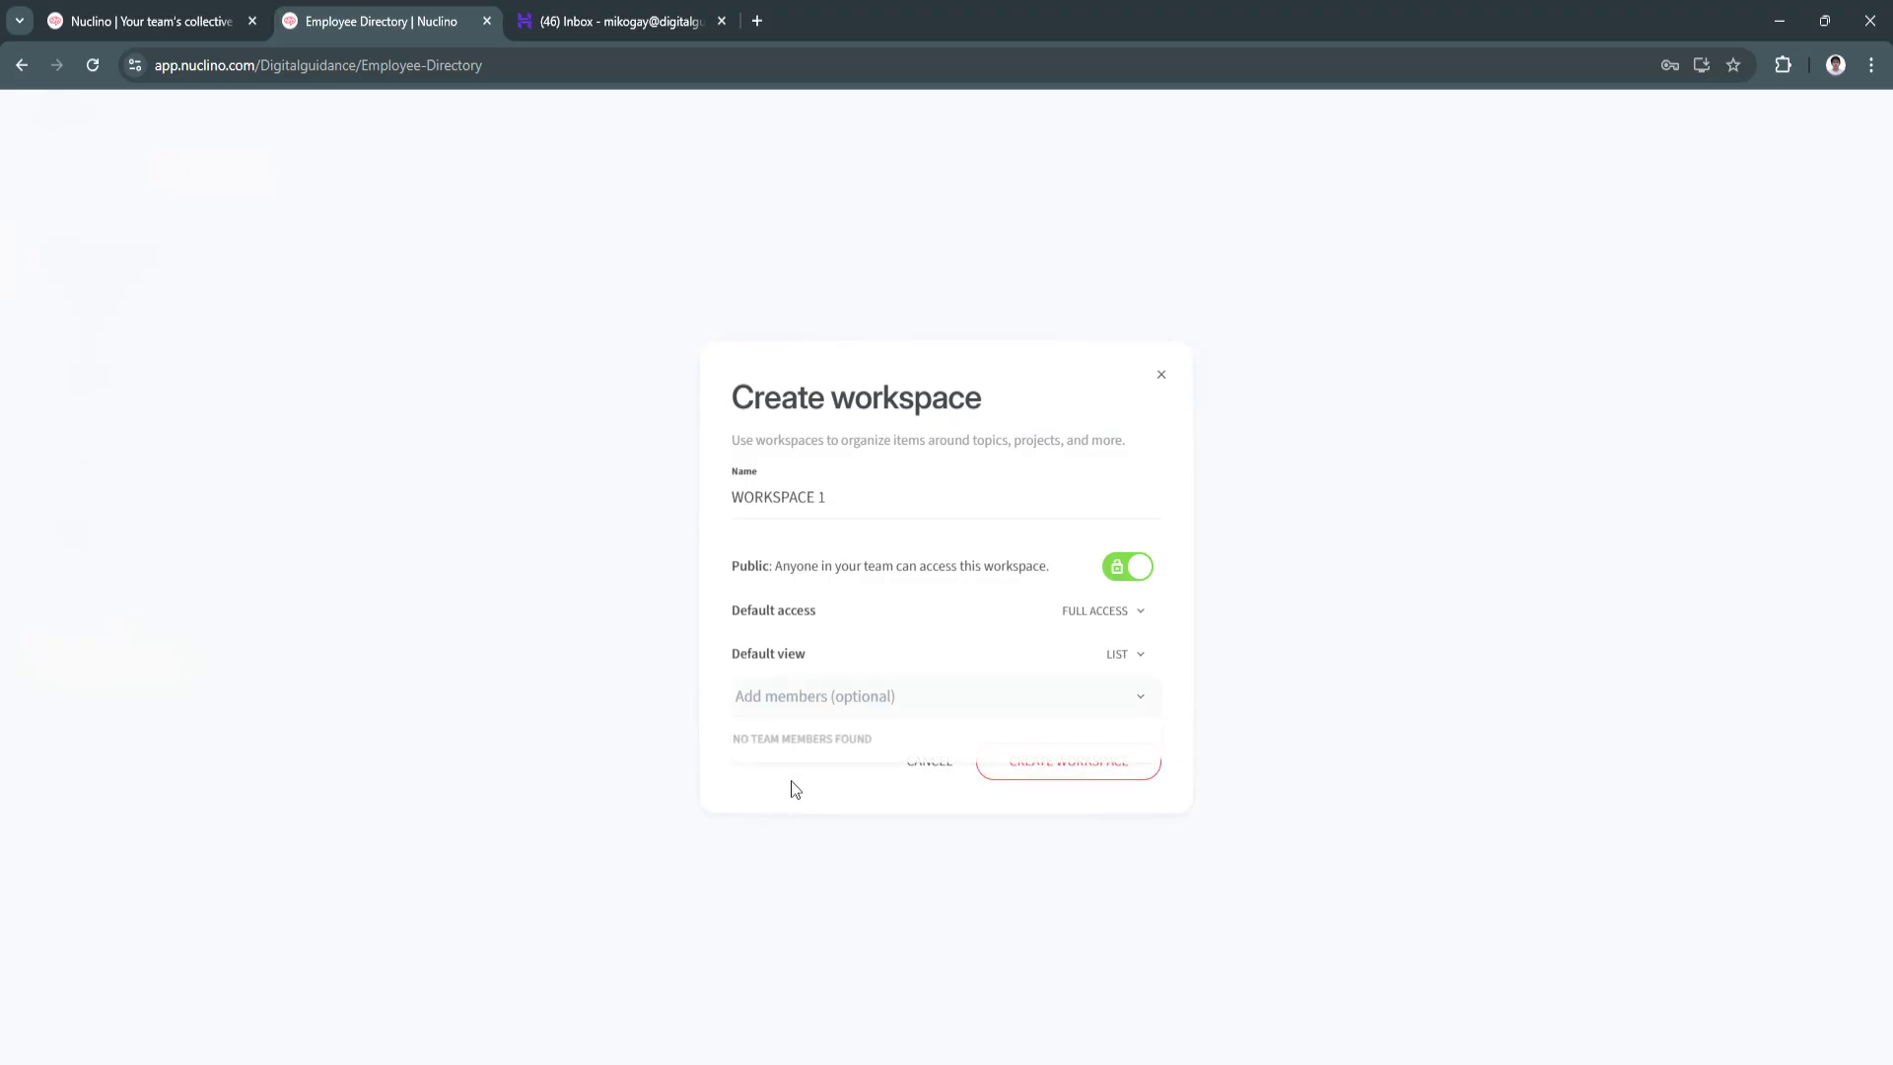
pyautogui.click(1071, 760)
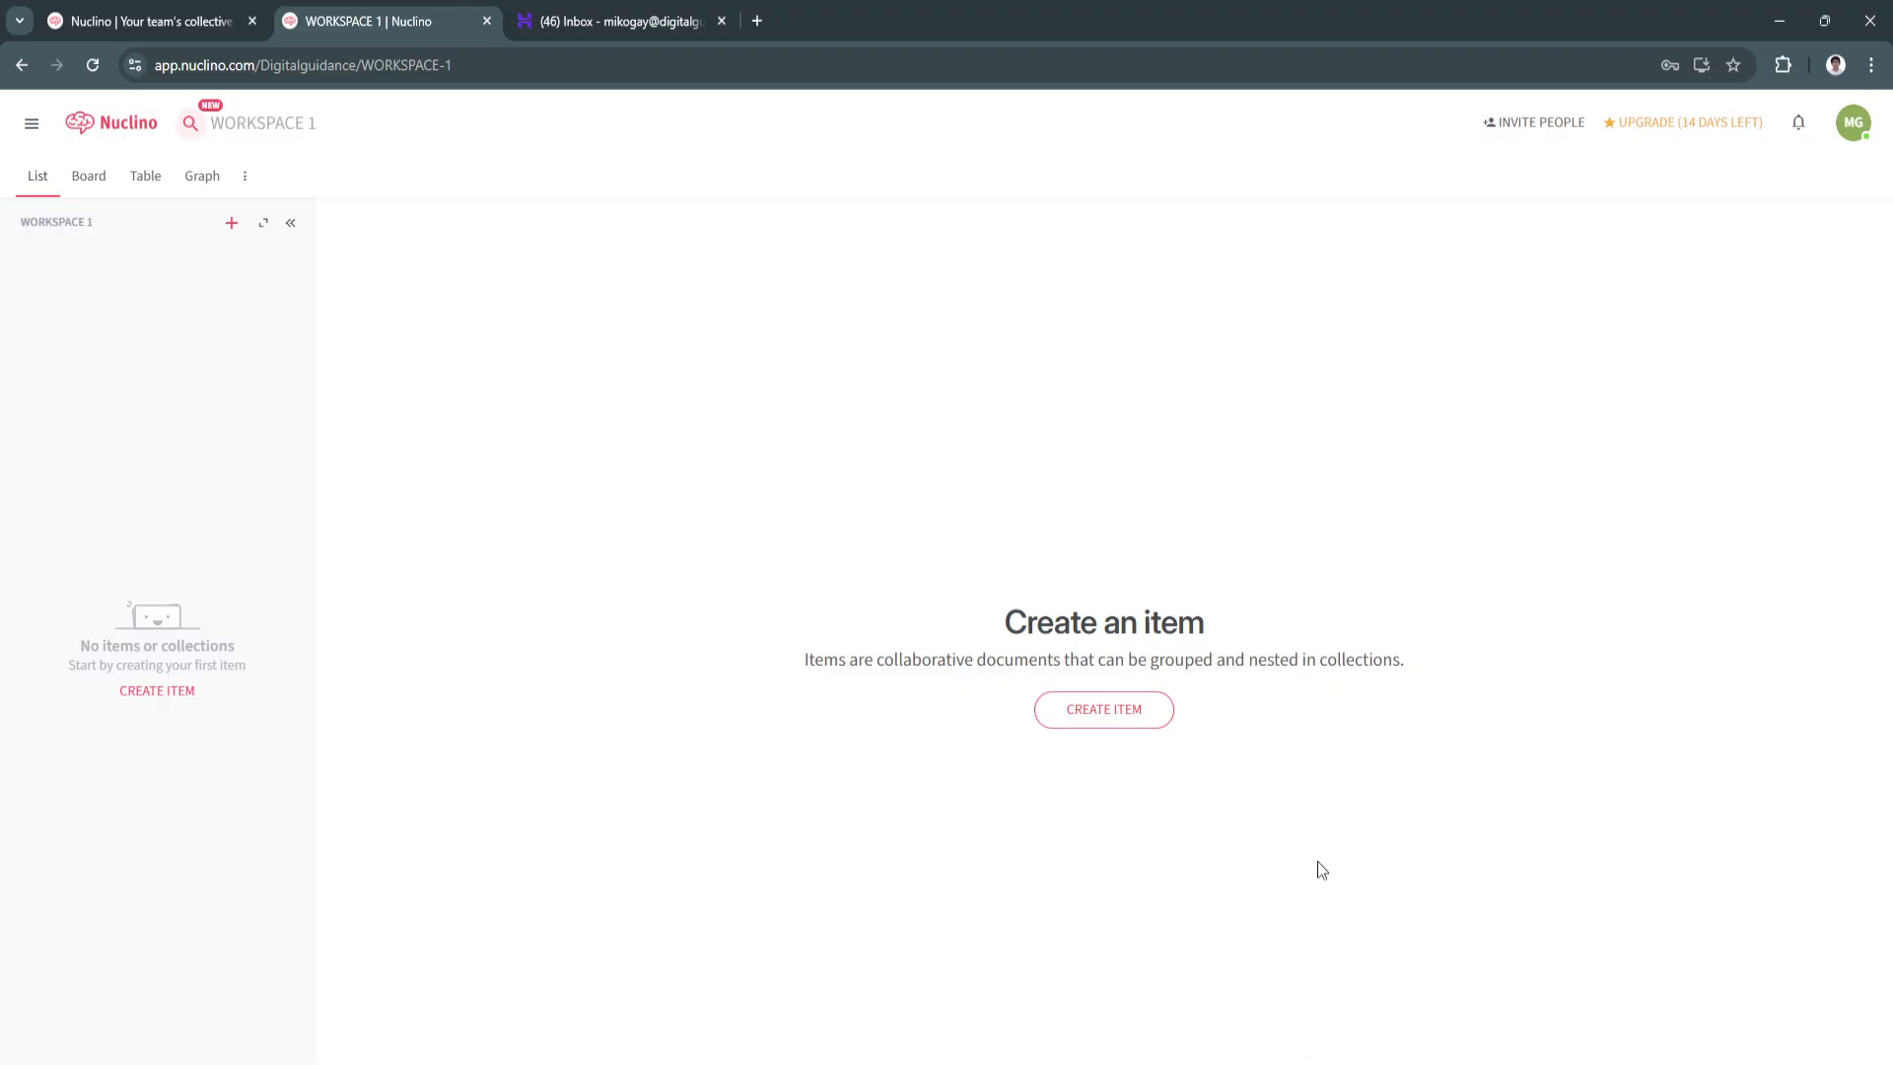
pyautogui.click(1526, 128)
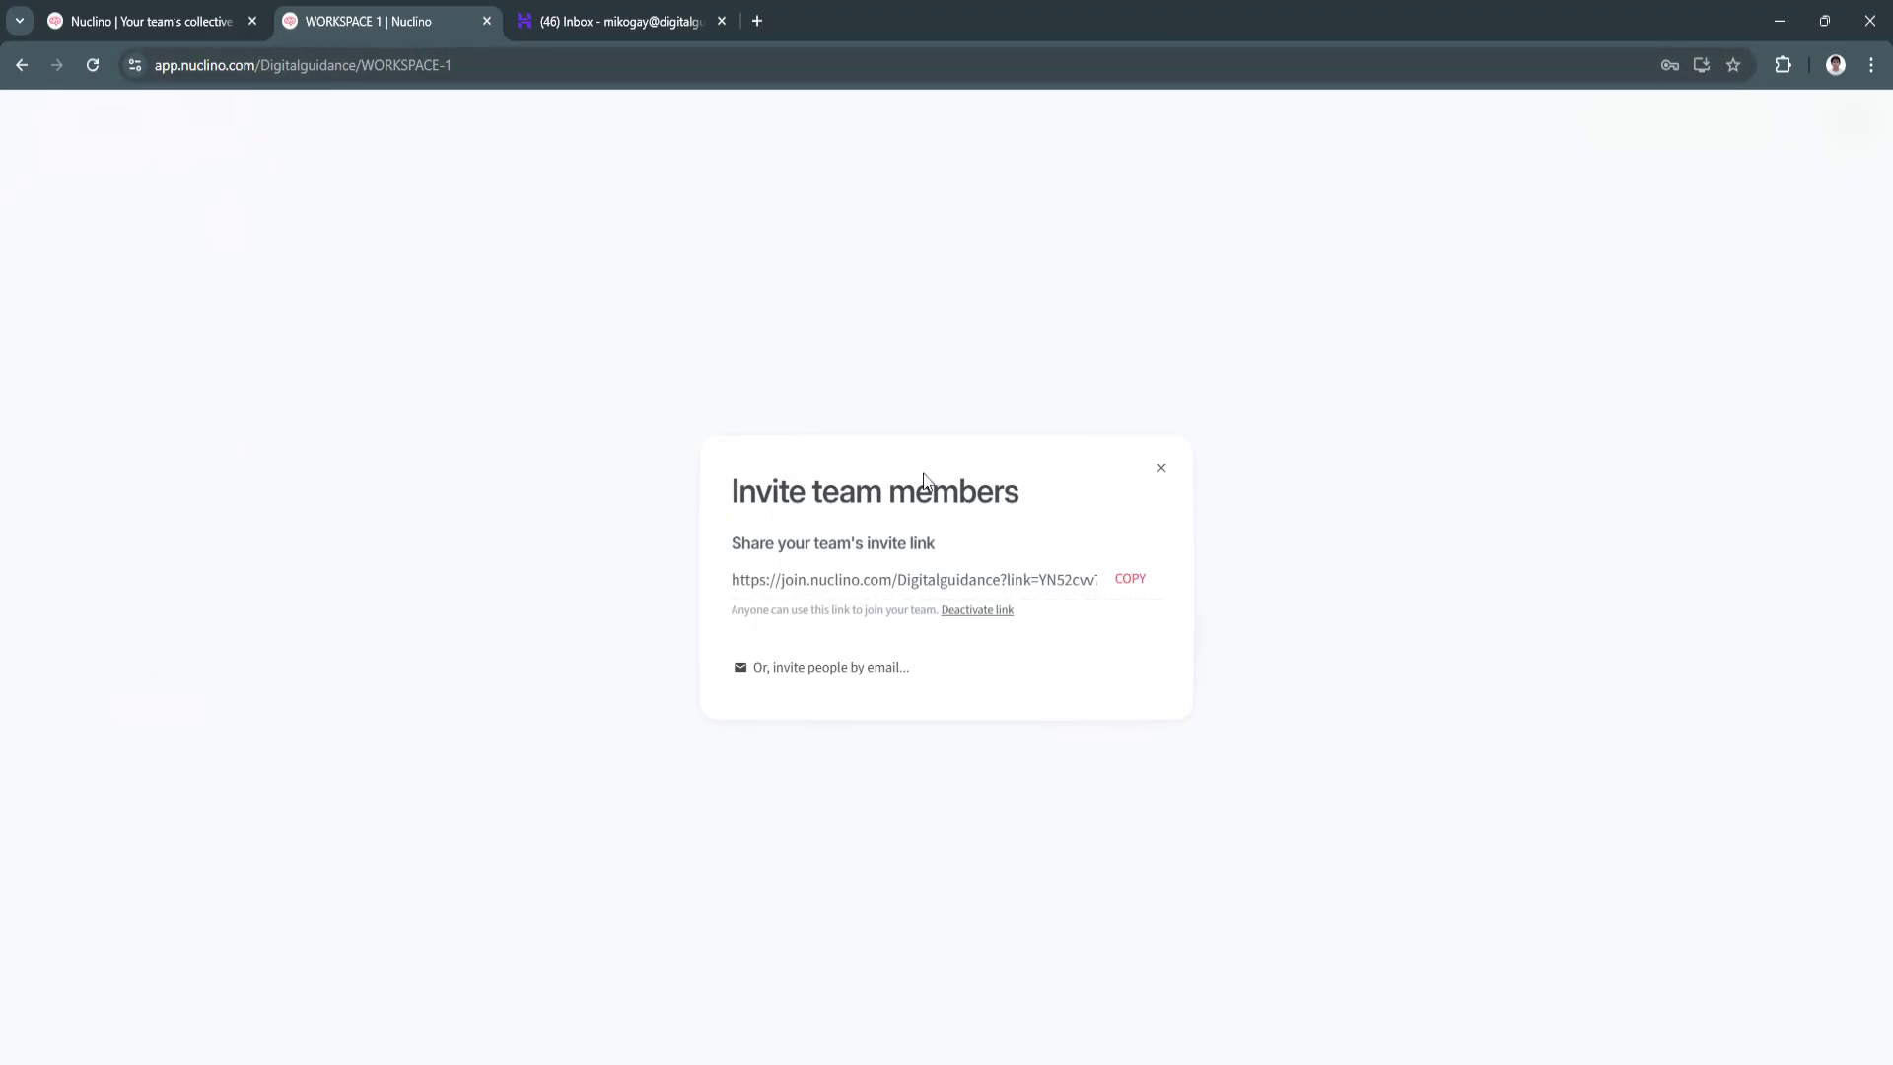
pyautogui.click(825, 674)
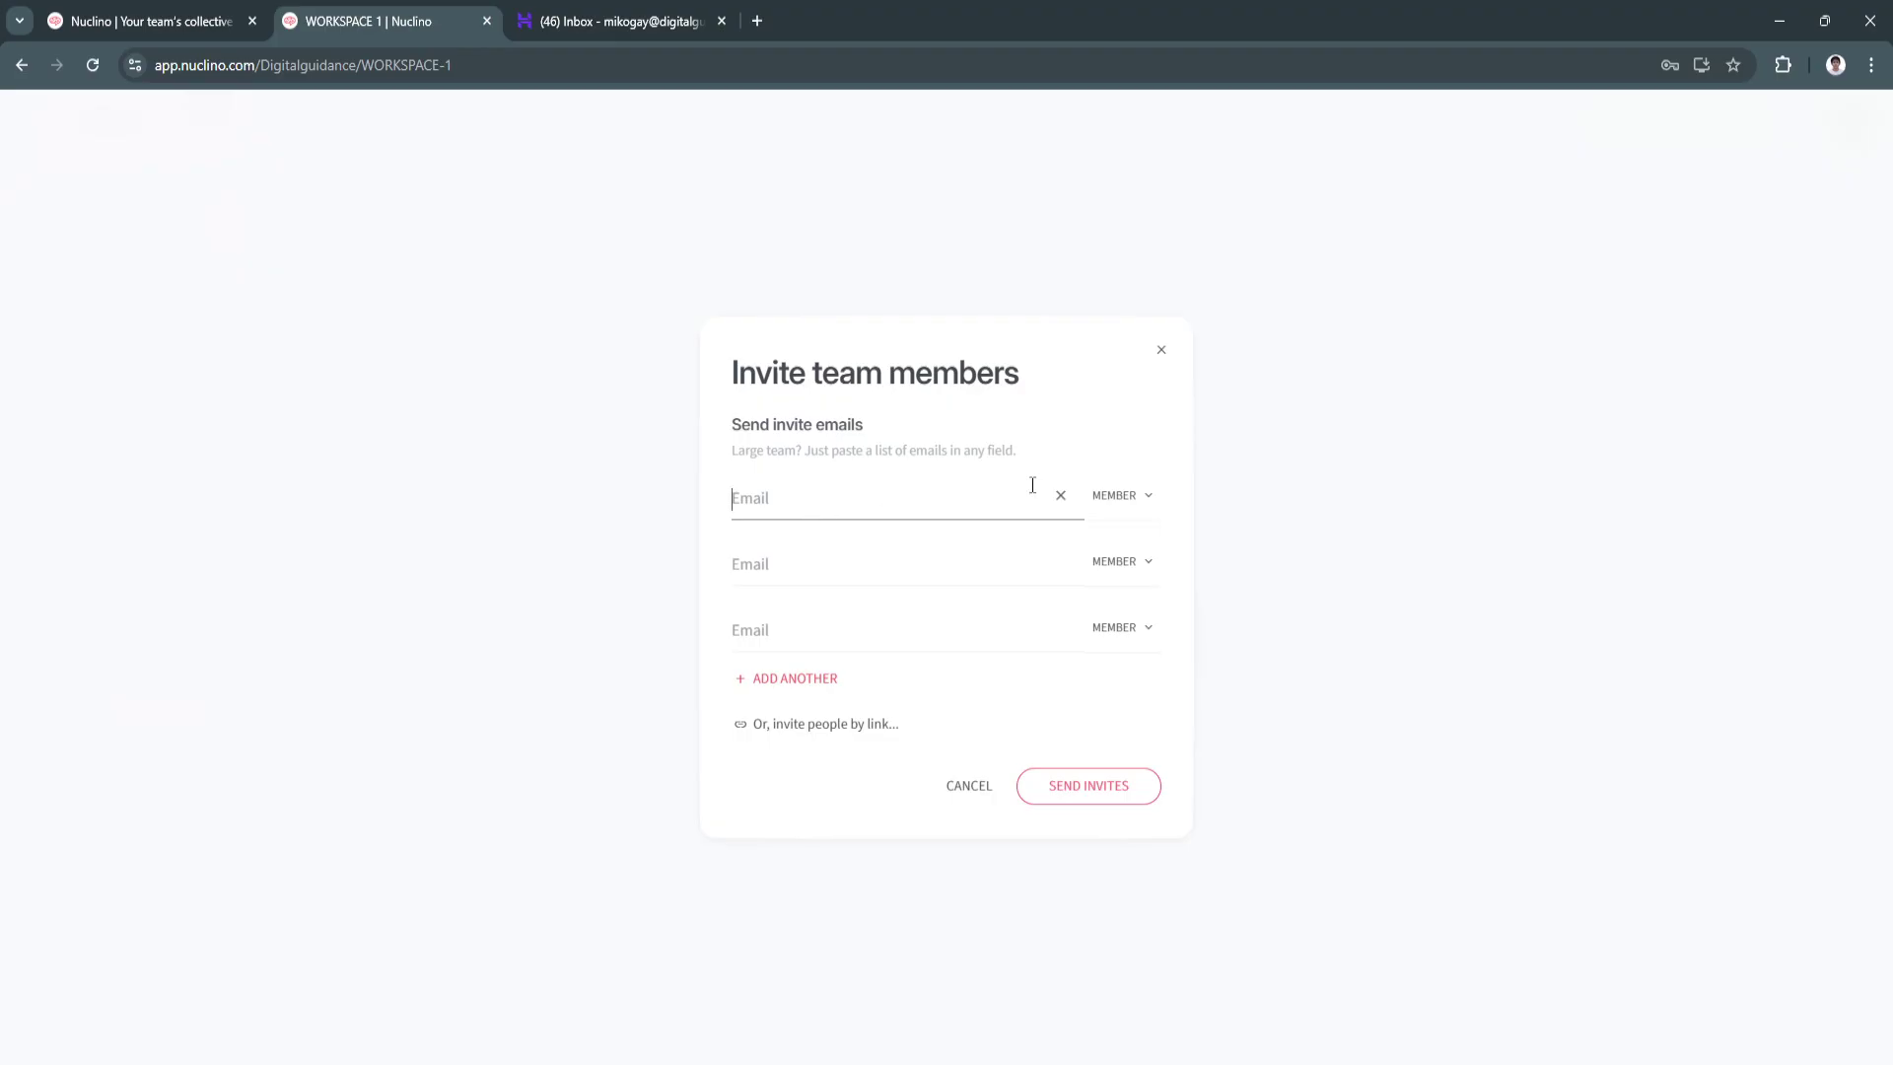
pyautogui.click(1149, 496)
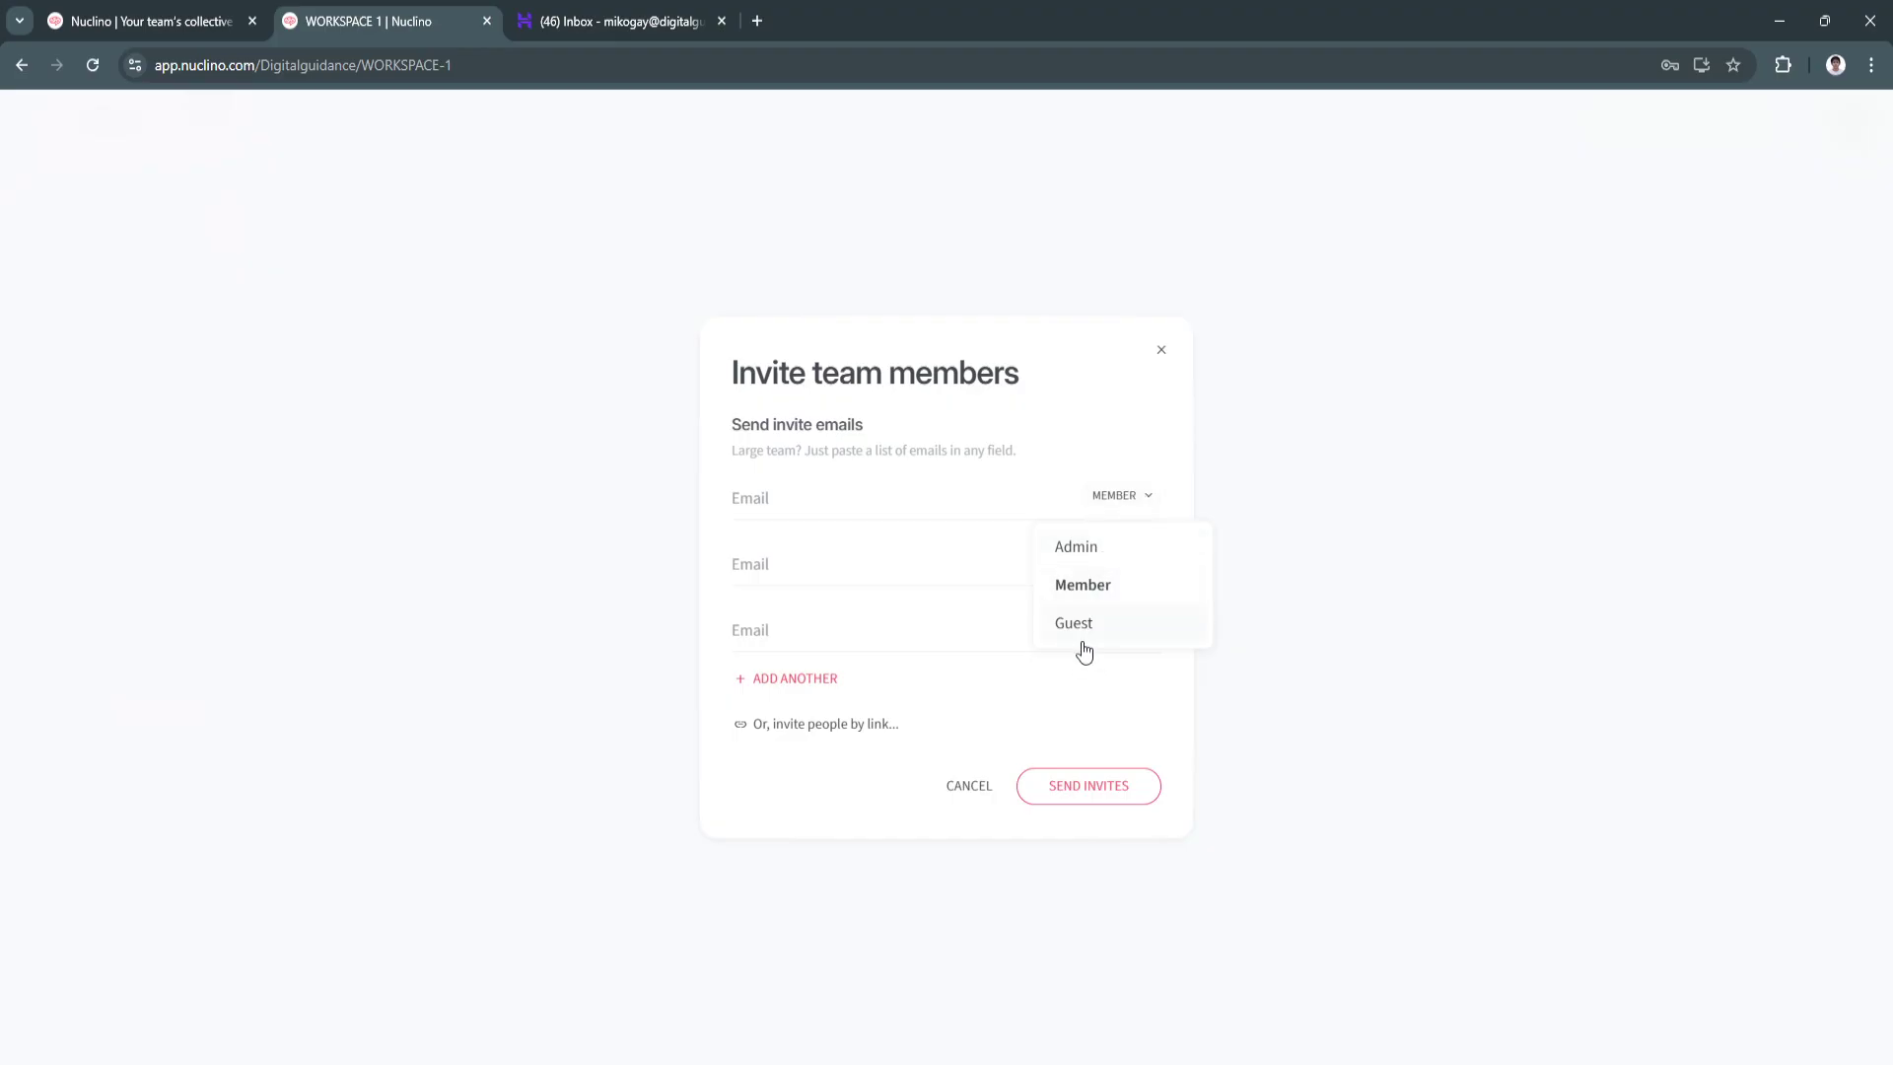
pyautogui.click(1377, 652)
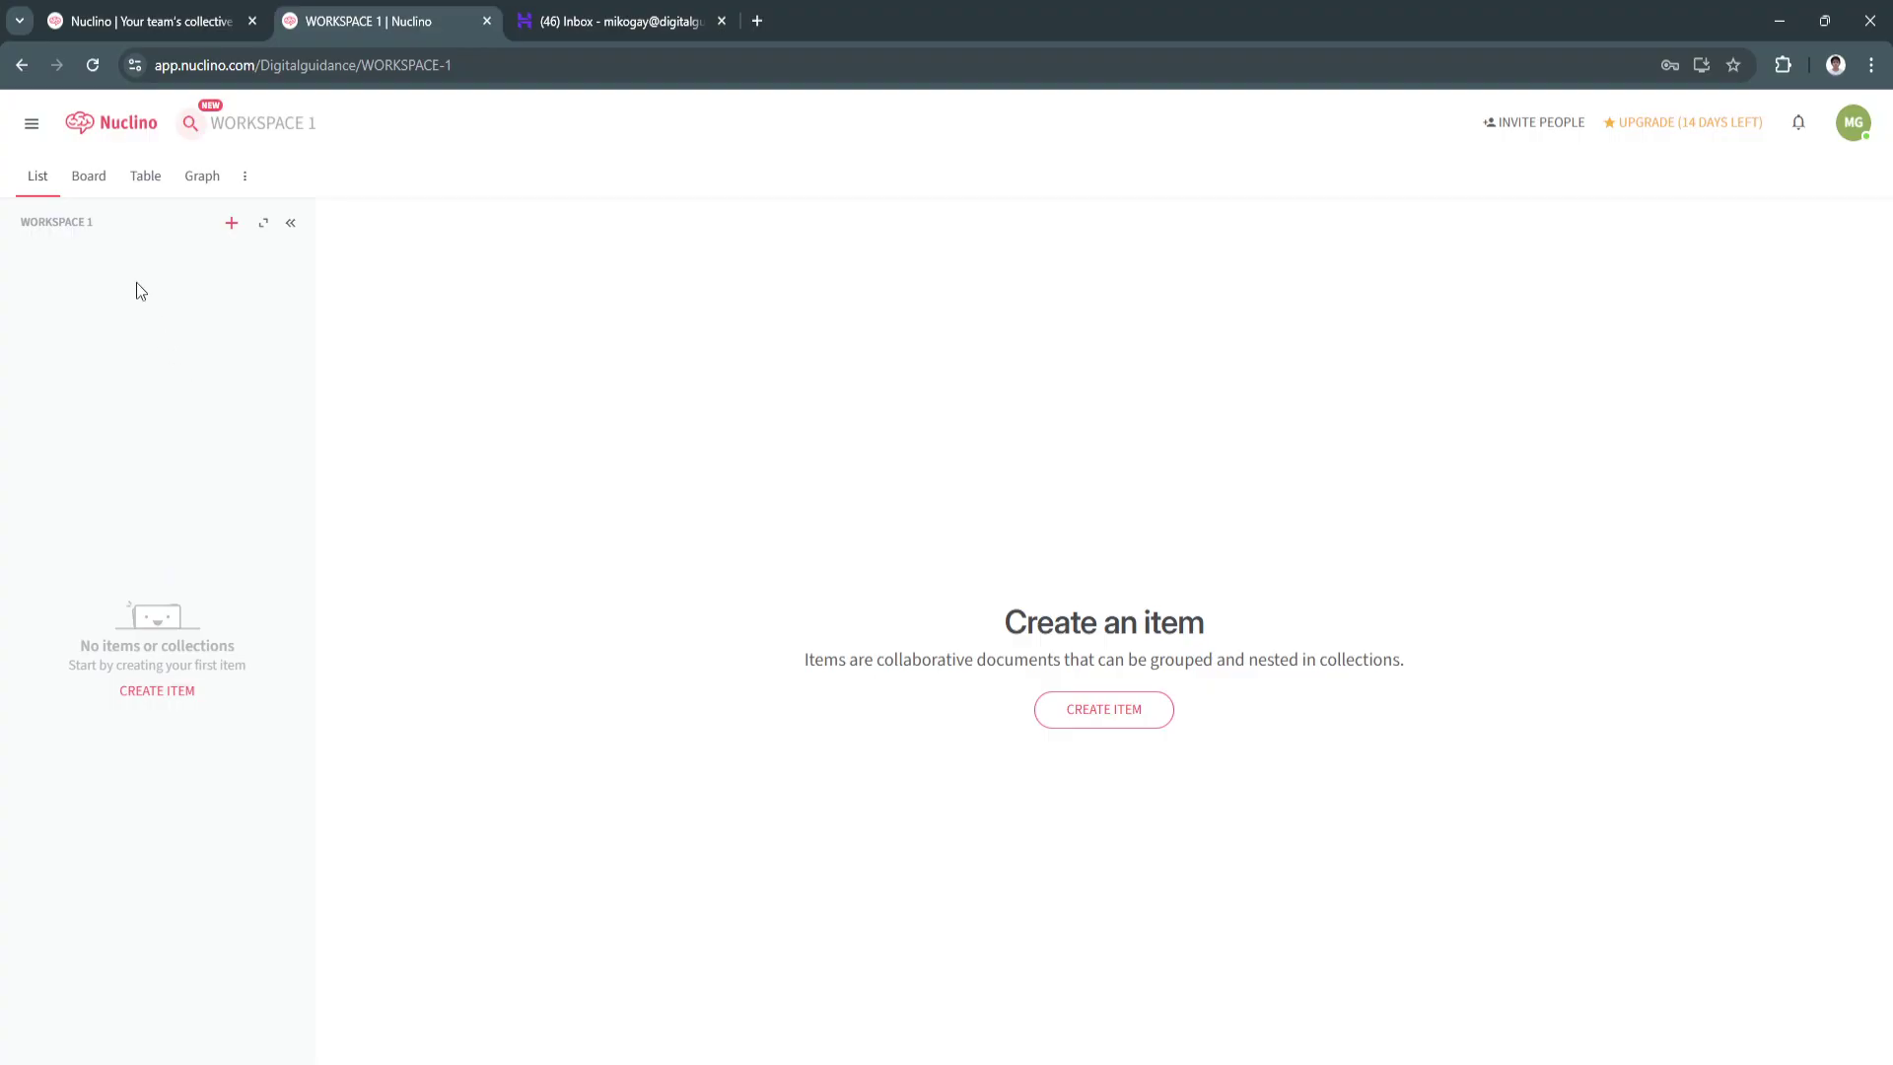
# Preview the empty workspace in Board, Table and Graph views, returning to List.
pyautogui.click(79, 185)
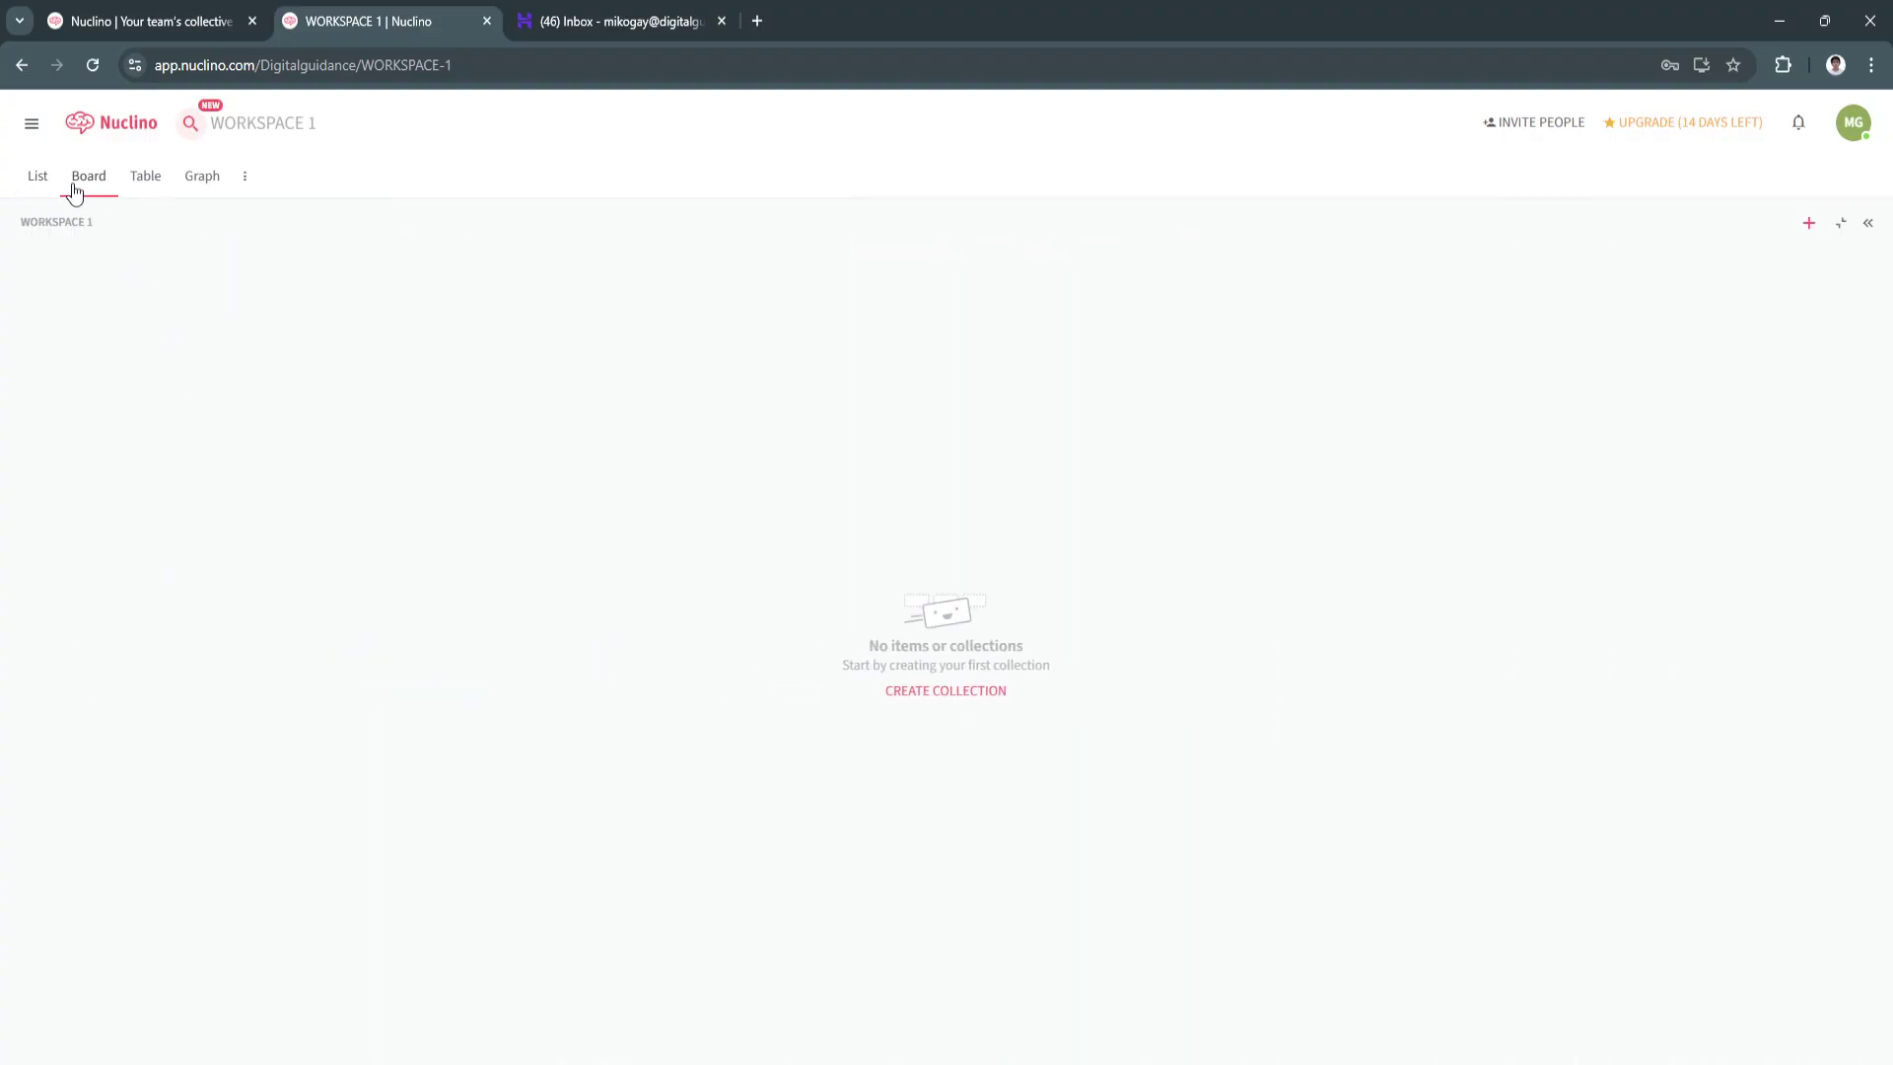
pyautogui.click(146, 187)
pyautogui.click(182, 190)
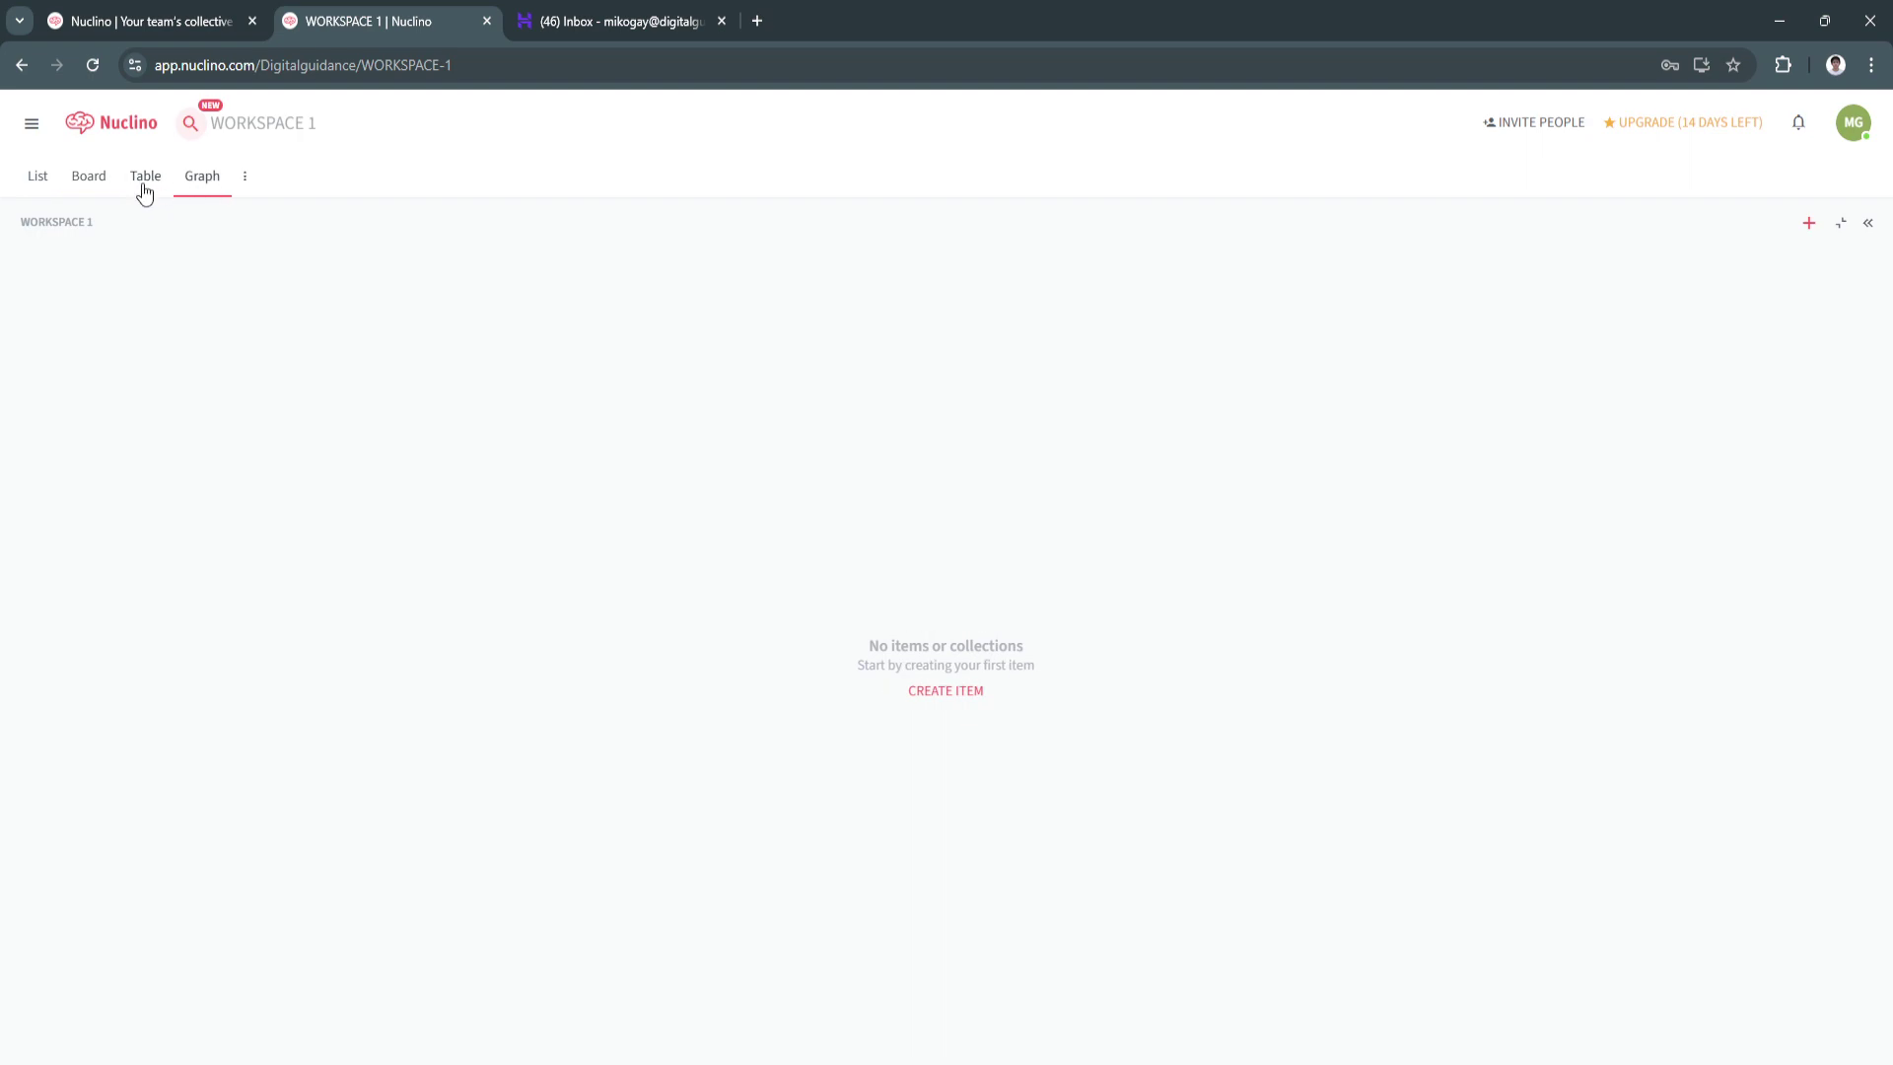
pyautogui.click(36, 183)
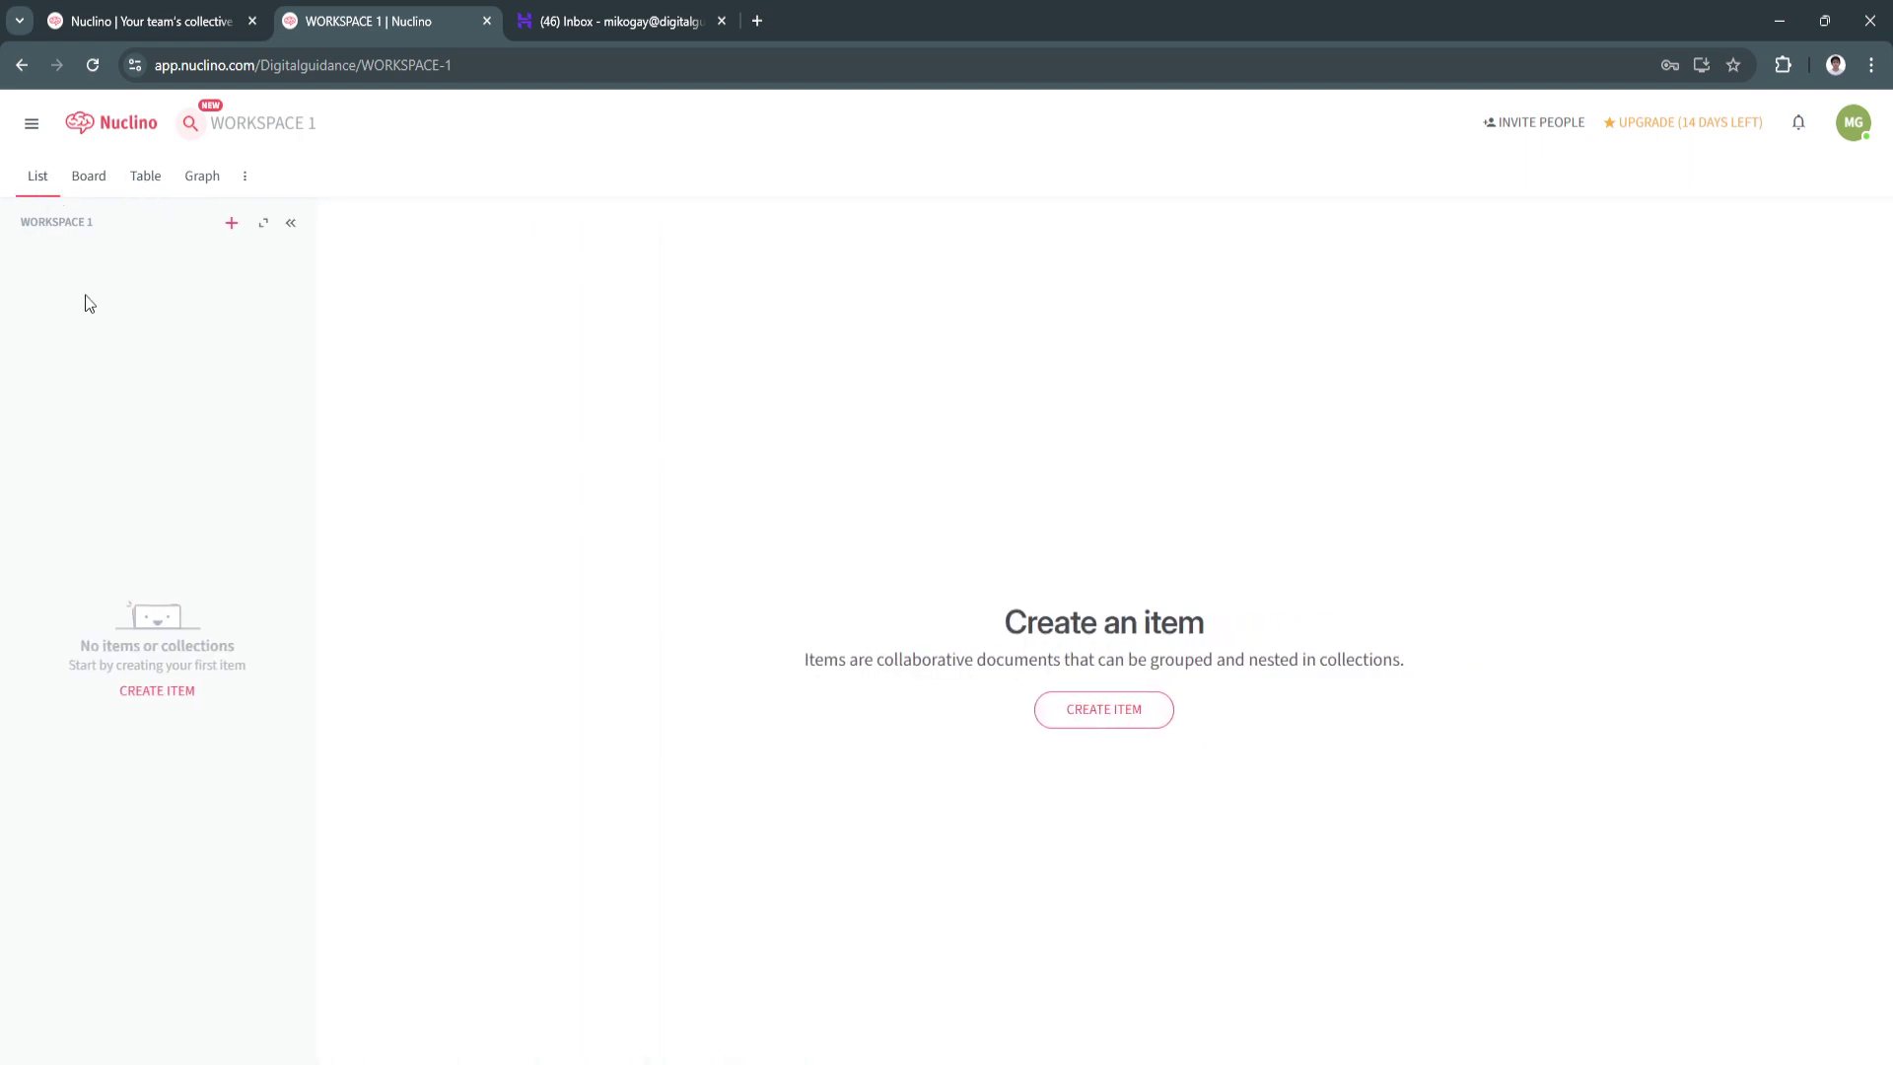
# Create item 'TASK 1' with a large heading reading 'DESCRIPTION' in its body.
pyautogui.click(1045, 711)
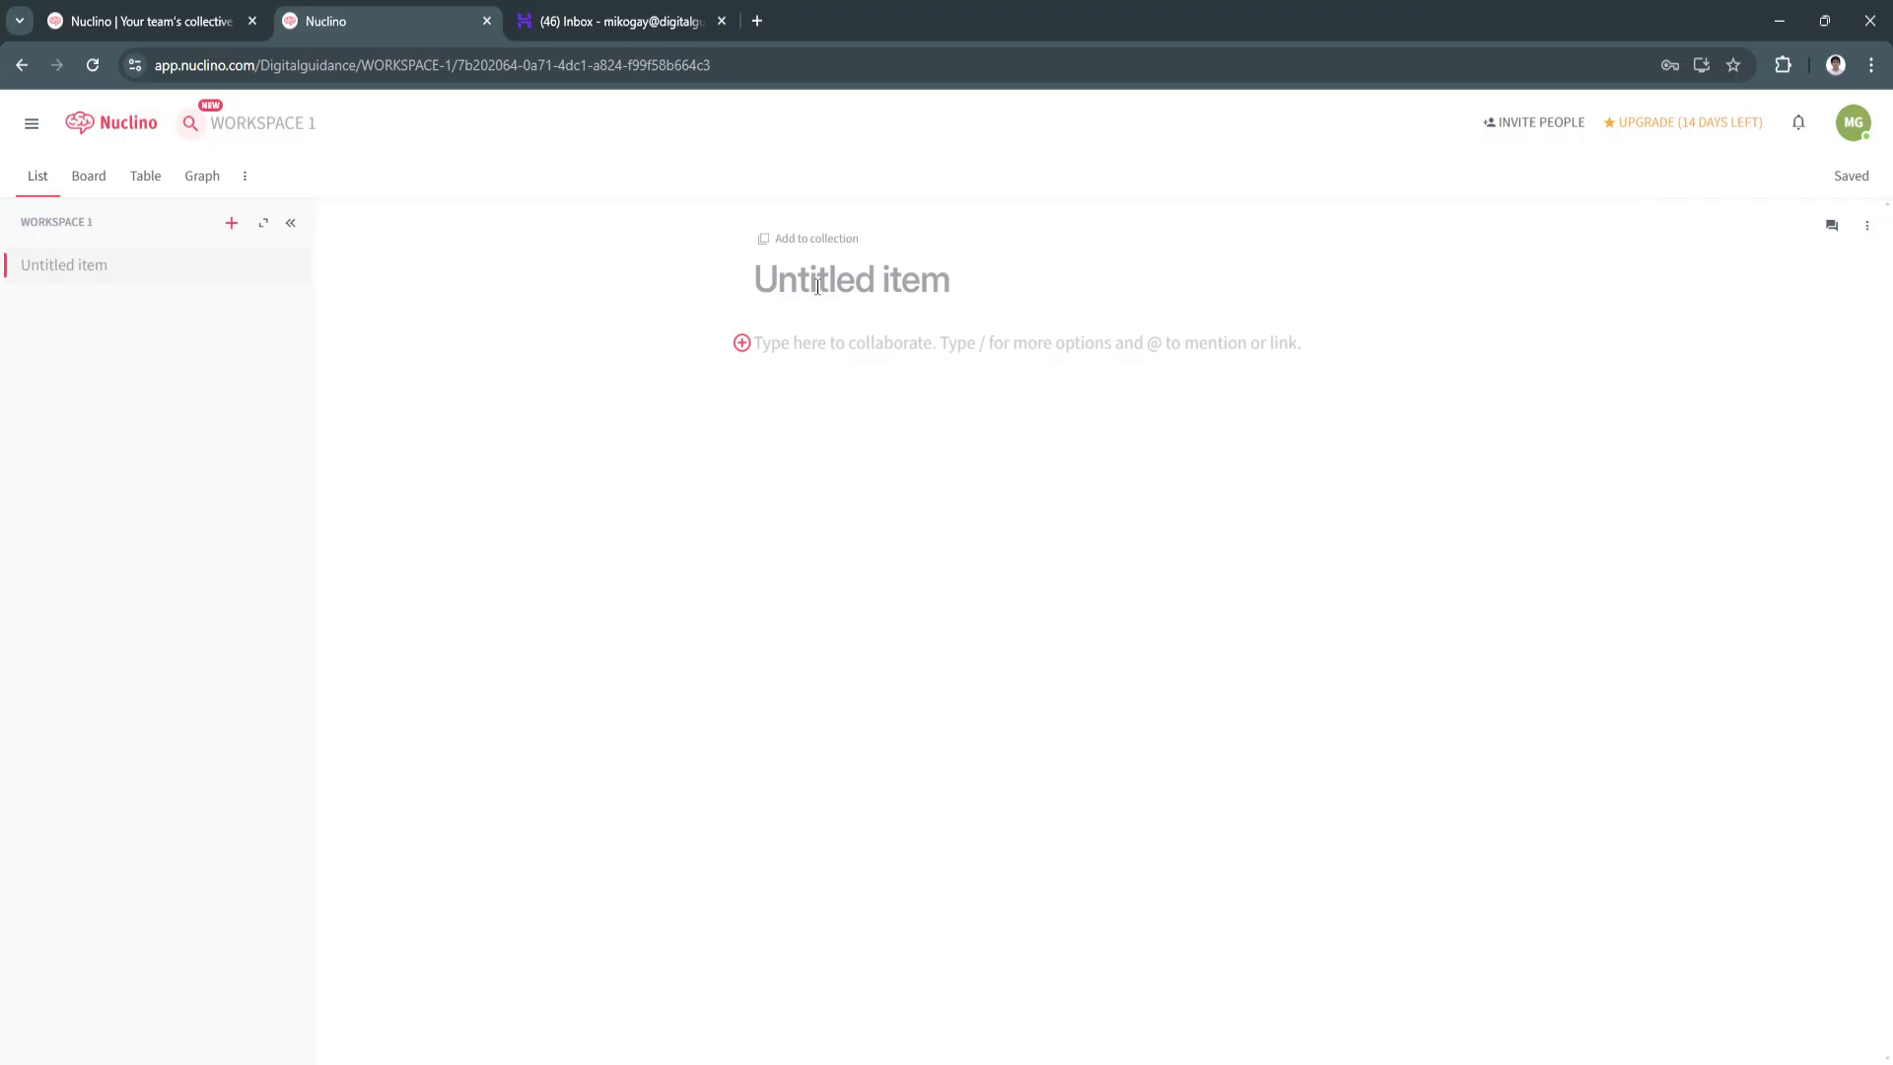
pyautogui.write('TASK 1')
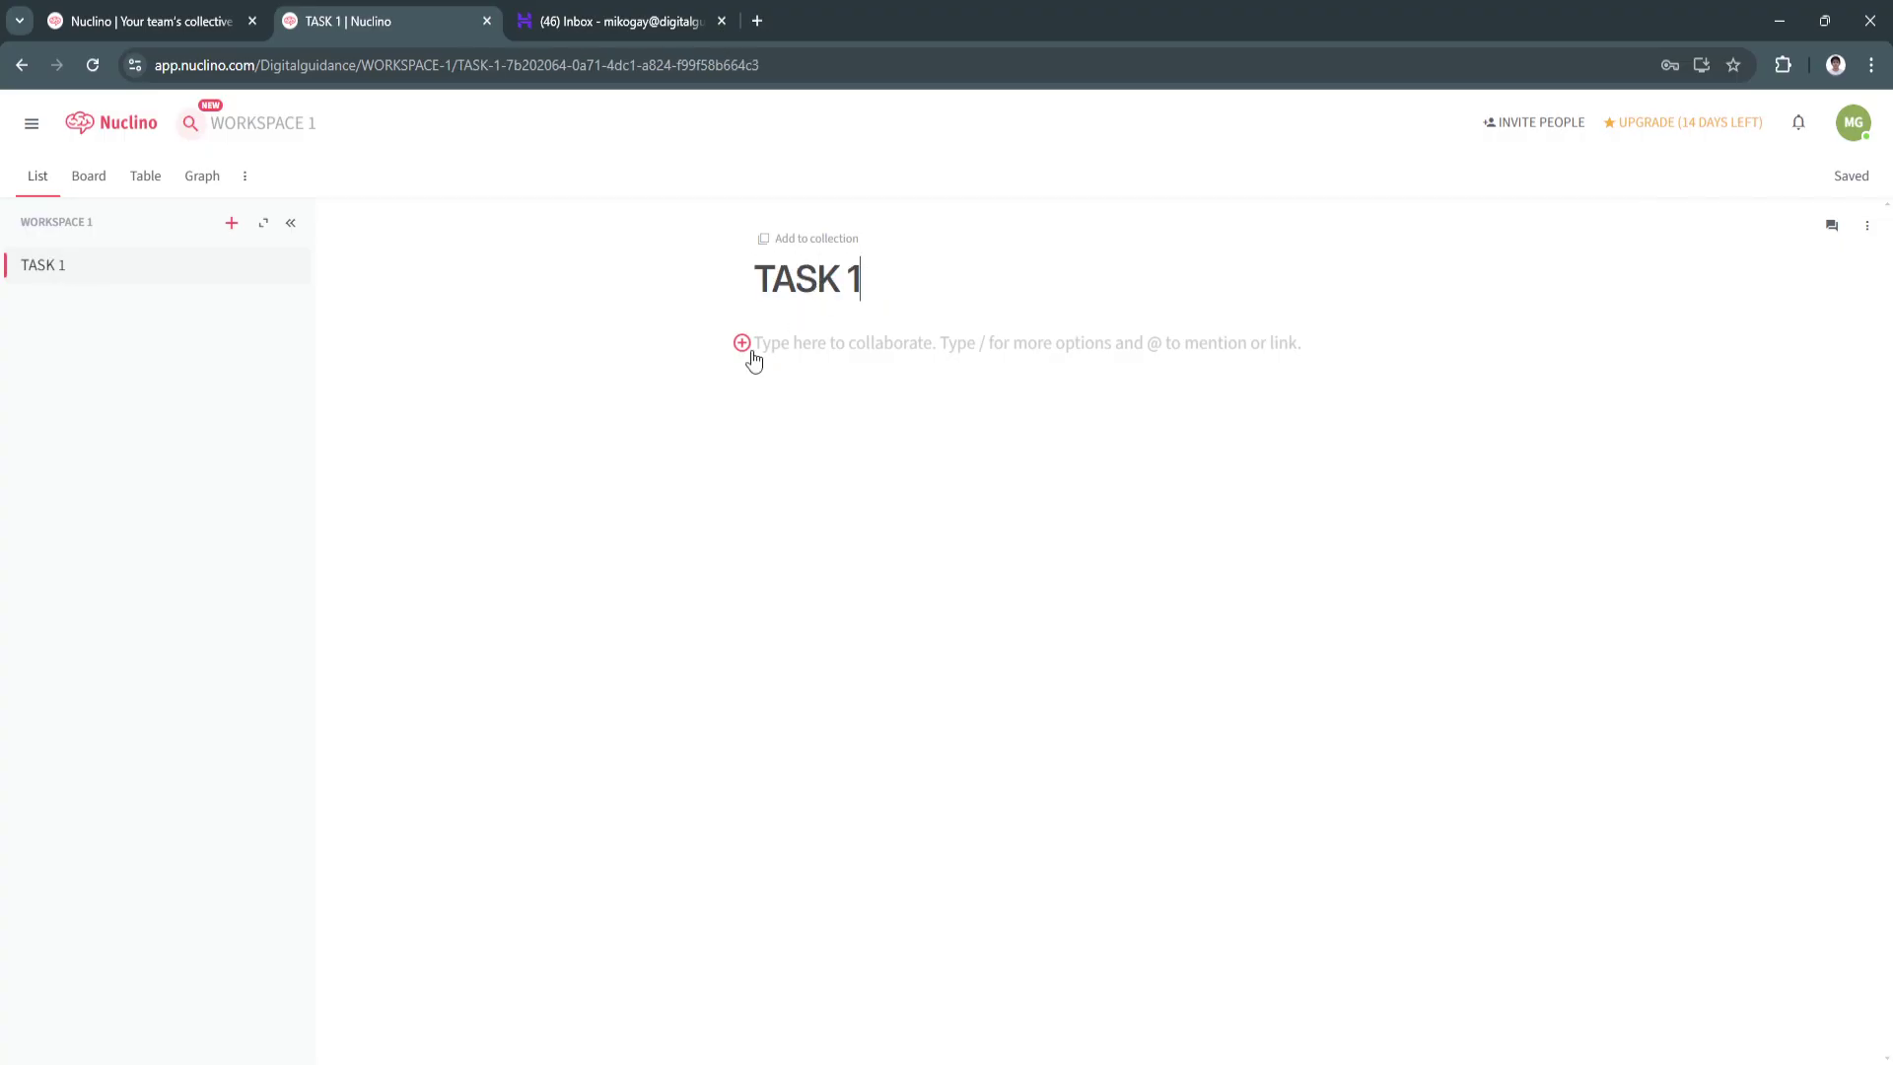
pyautogui.click(744, 347)
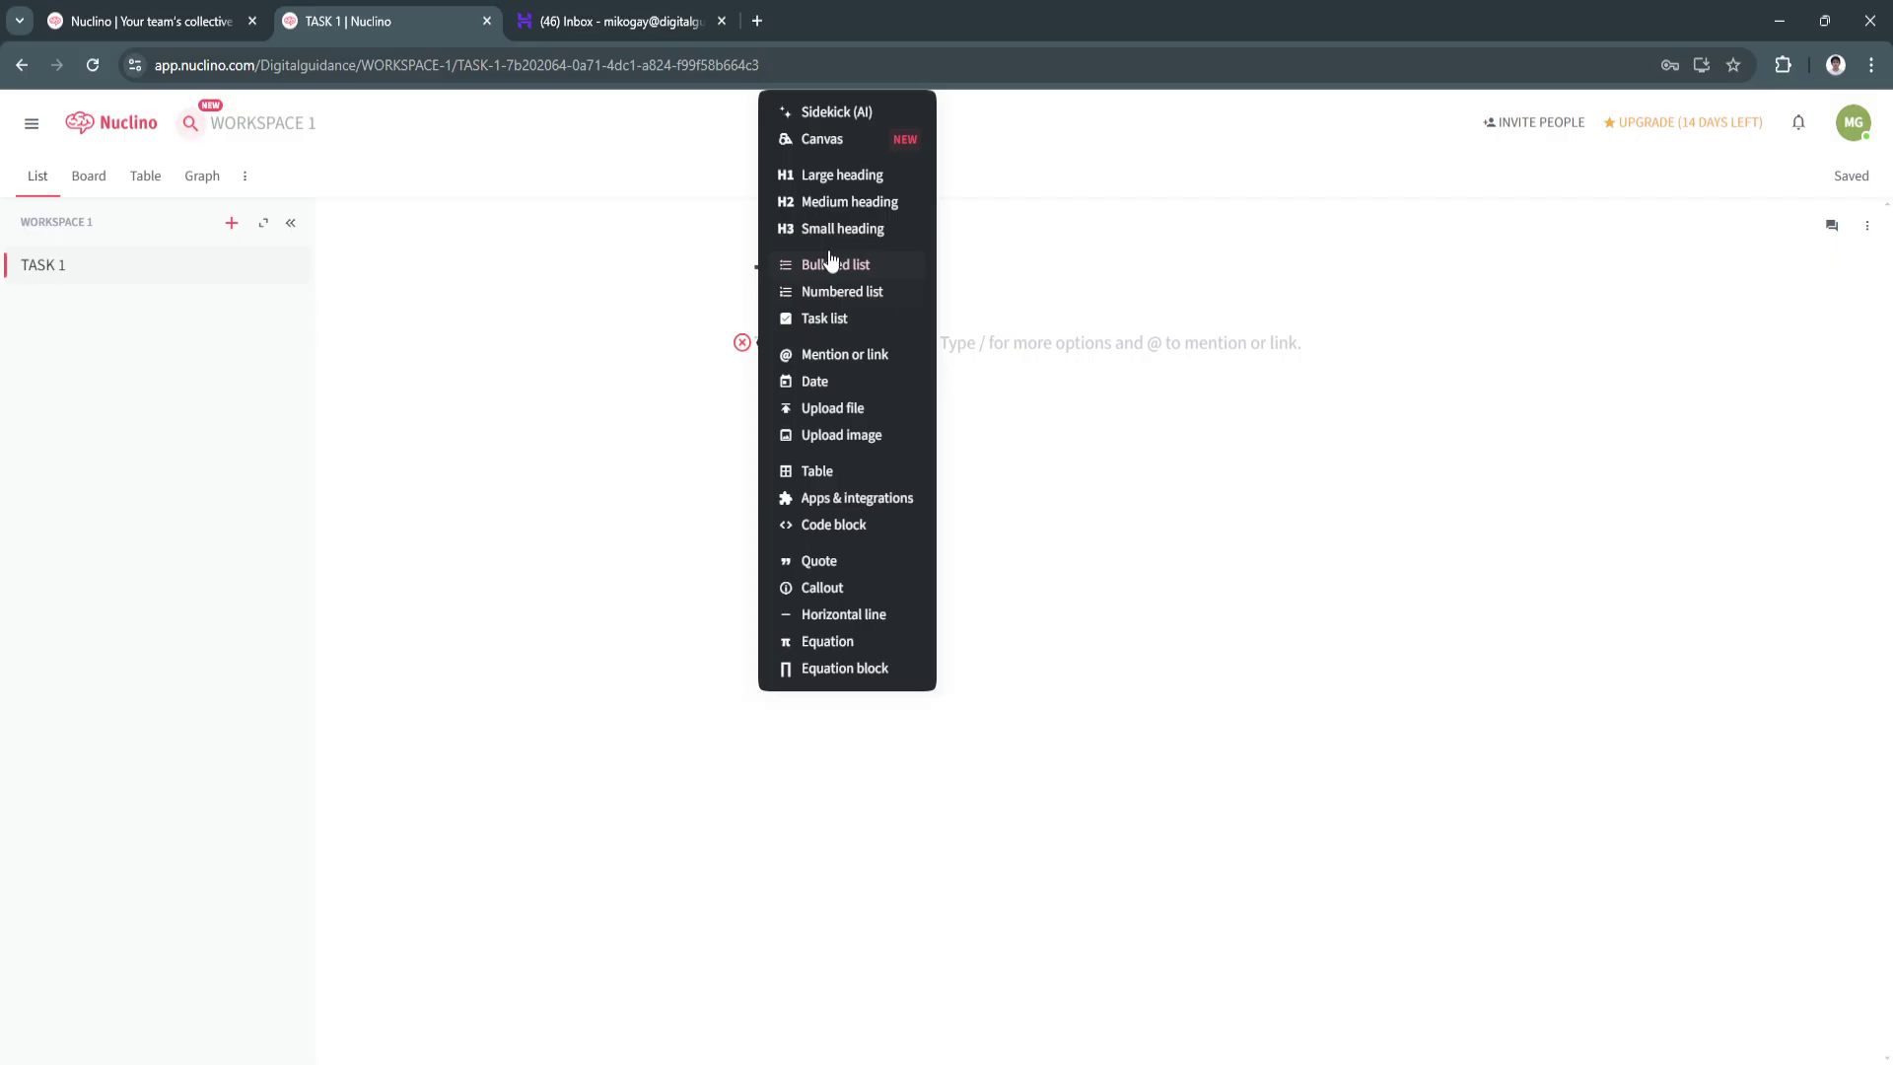
pyautogui.click(833, 176)
pyautogui.tripleClick(872, 357)
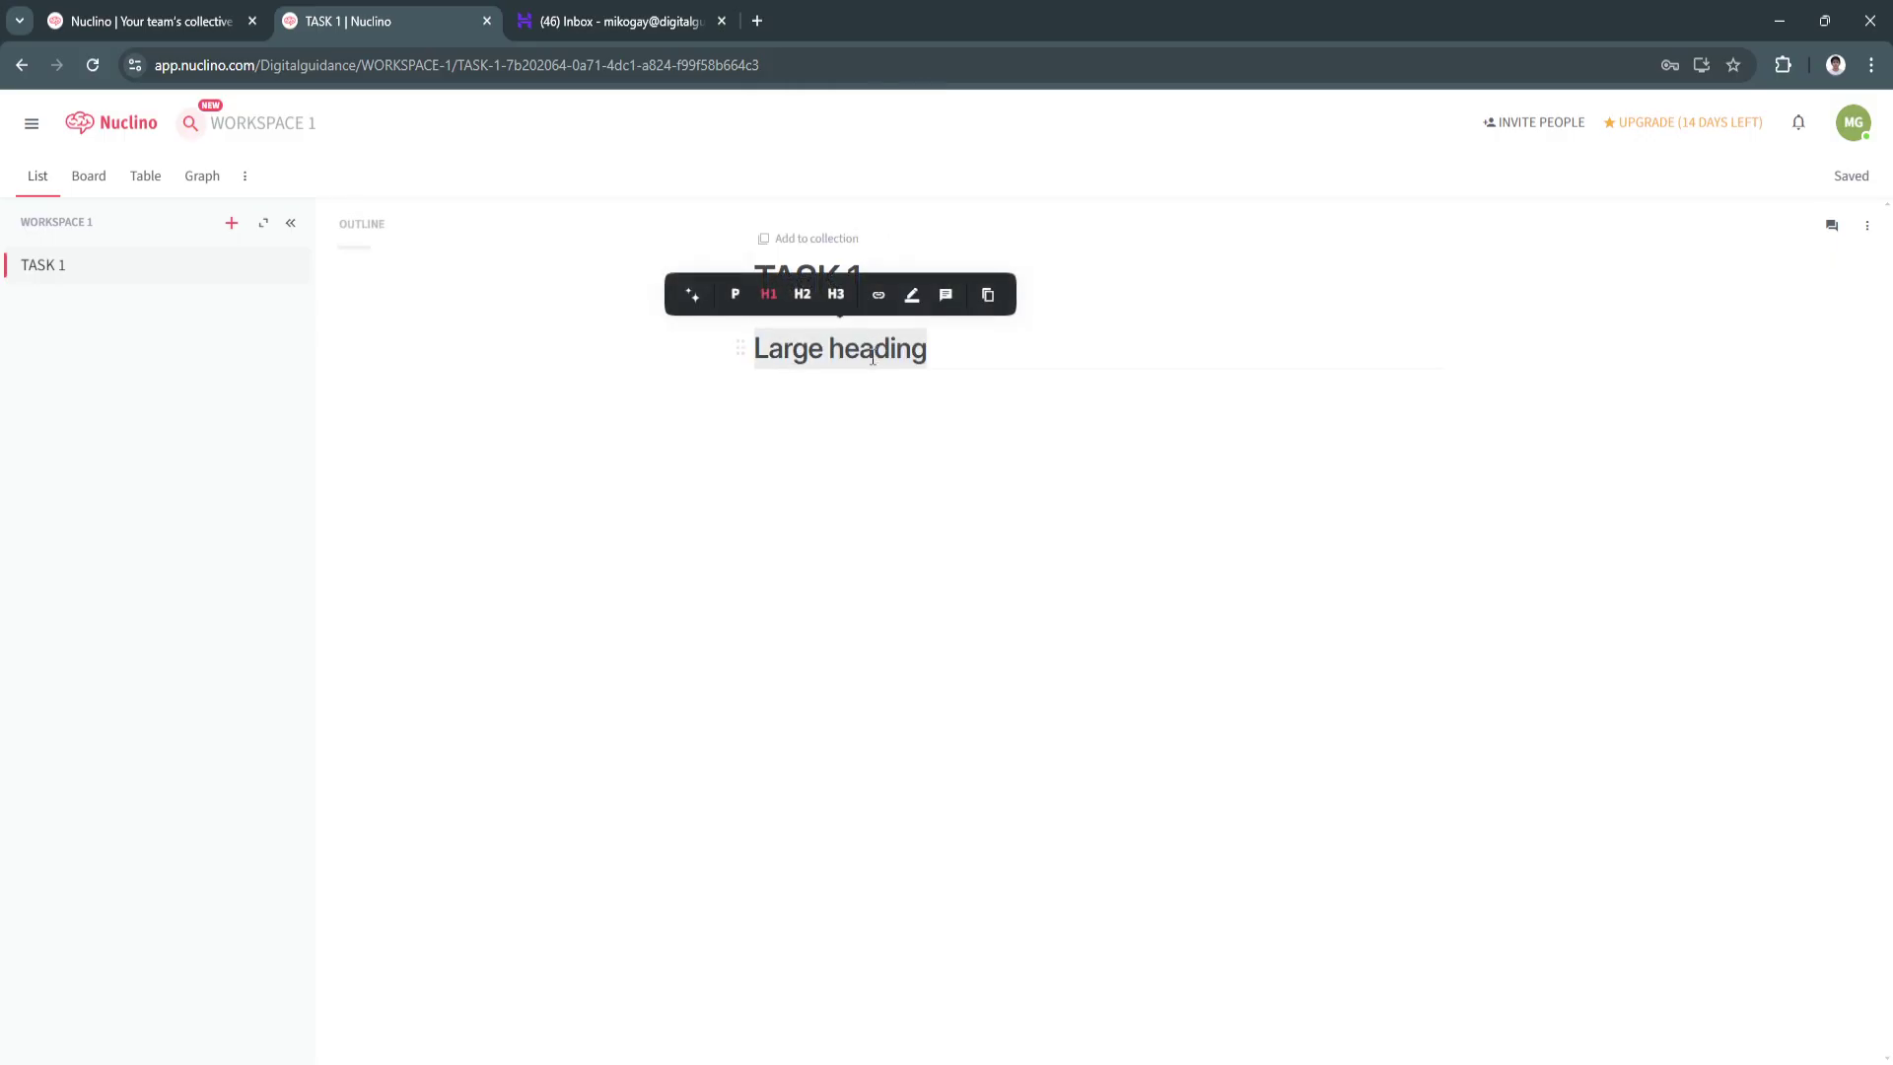
pyautogui.write('DES')
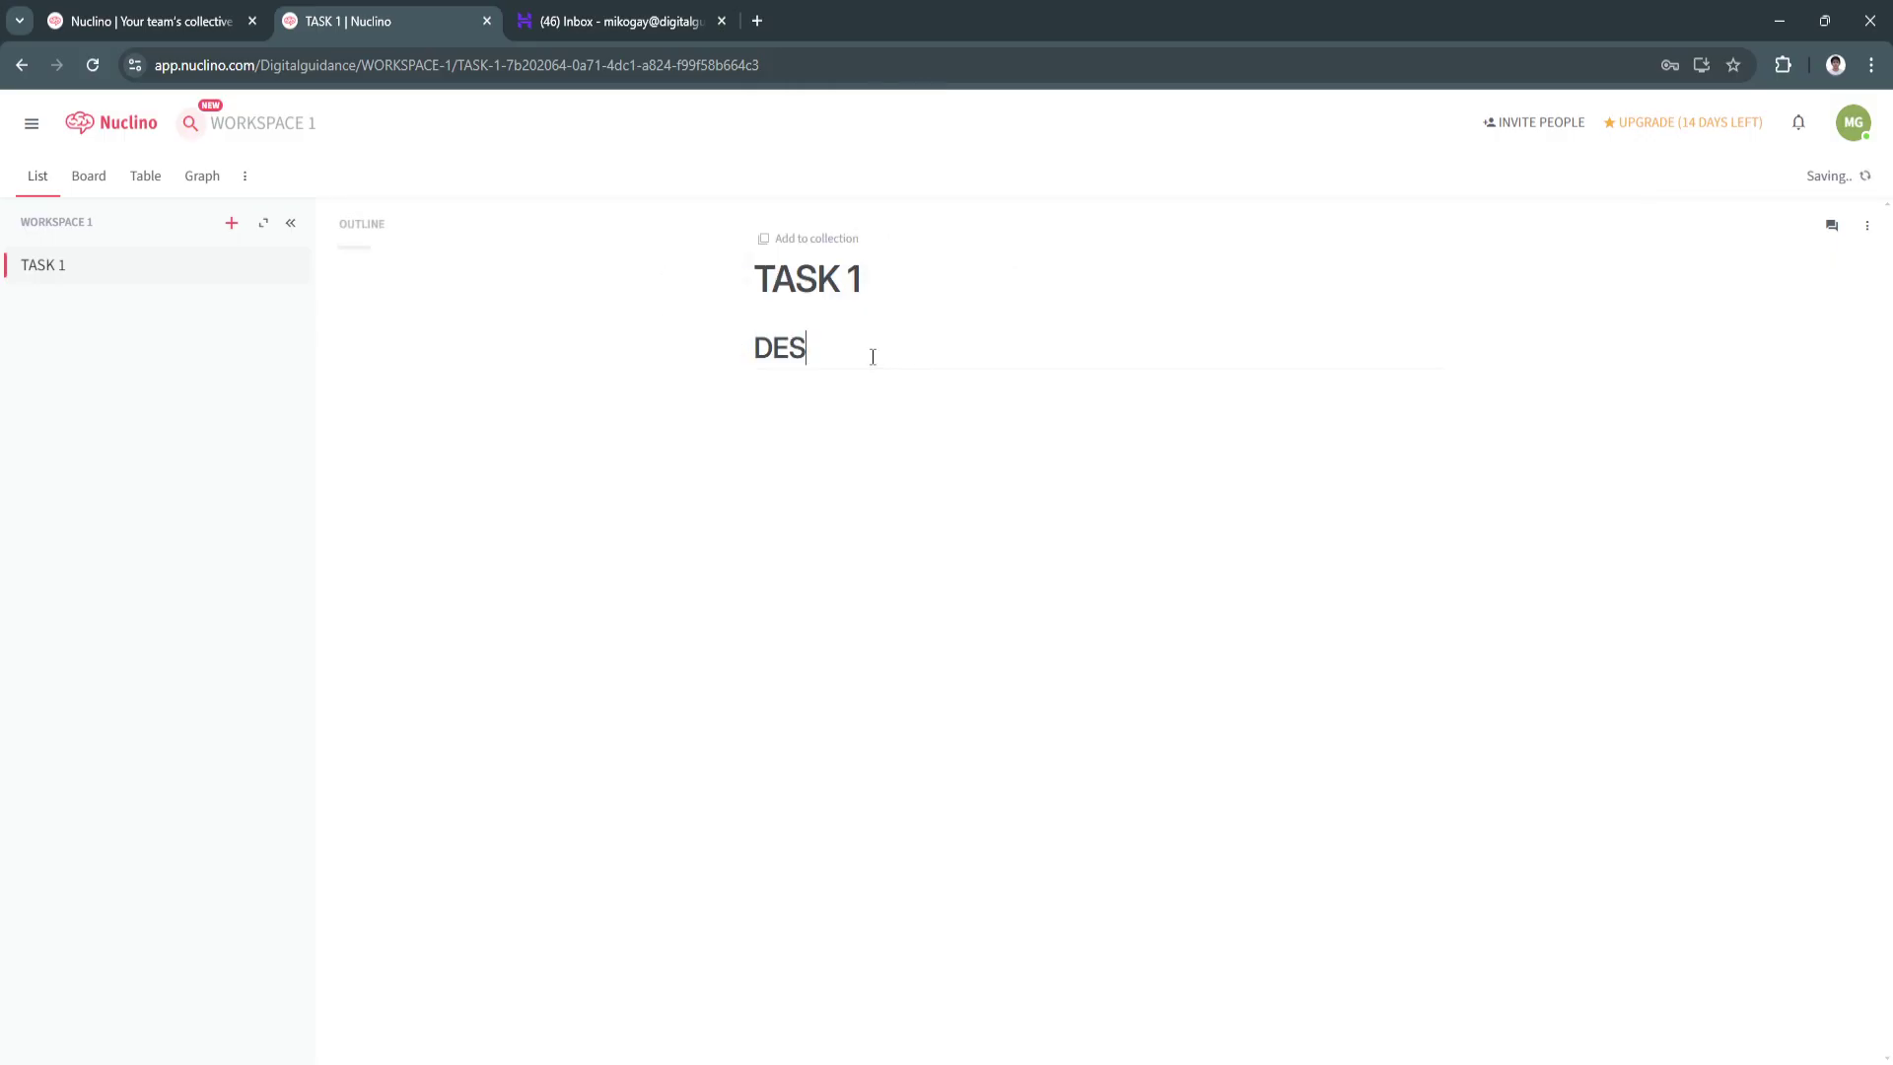
pyautogui.write('CRIPTION')
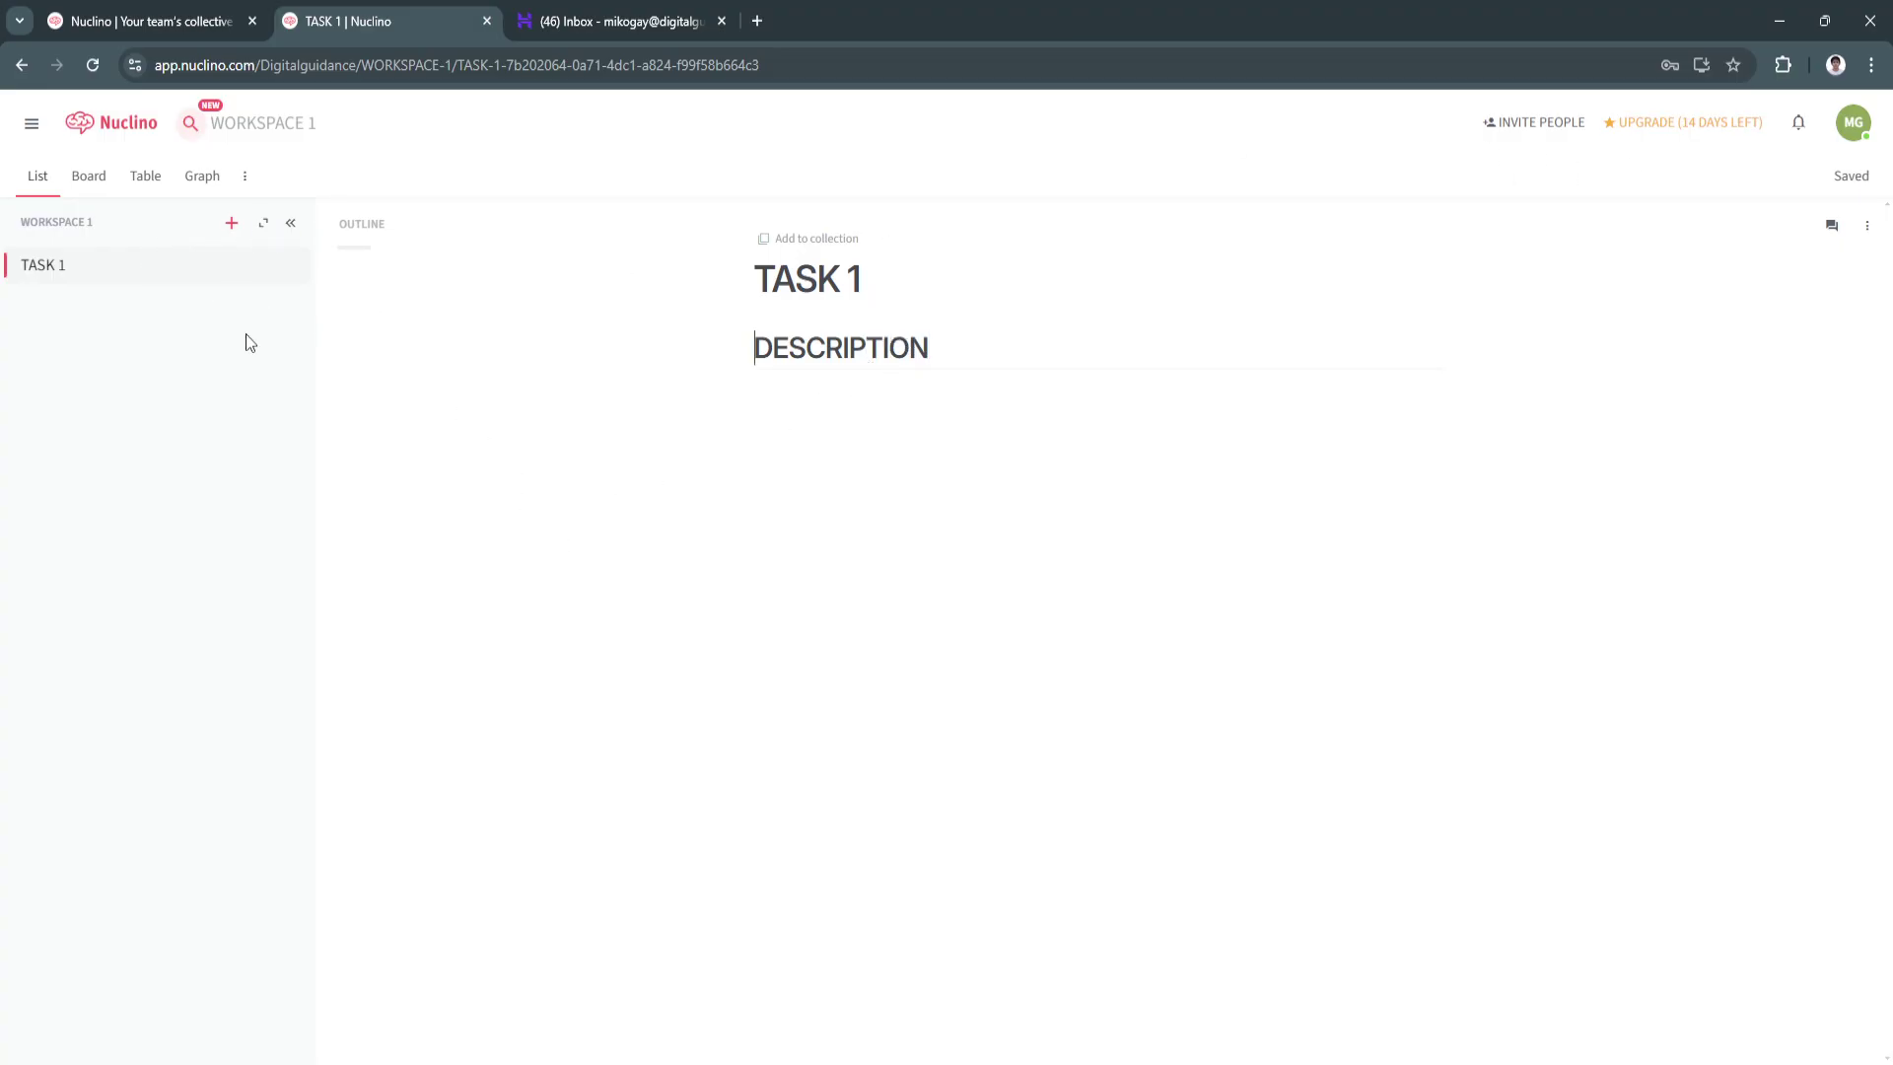
# In Board view, add a collection named 'COLLECTION 1' as a column beside TASK 1.
pyautogui.click(88, 178)
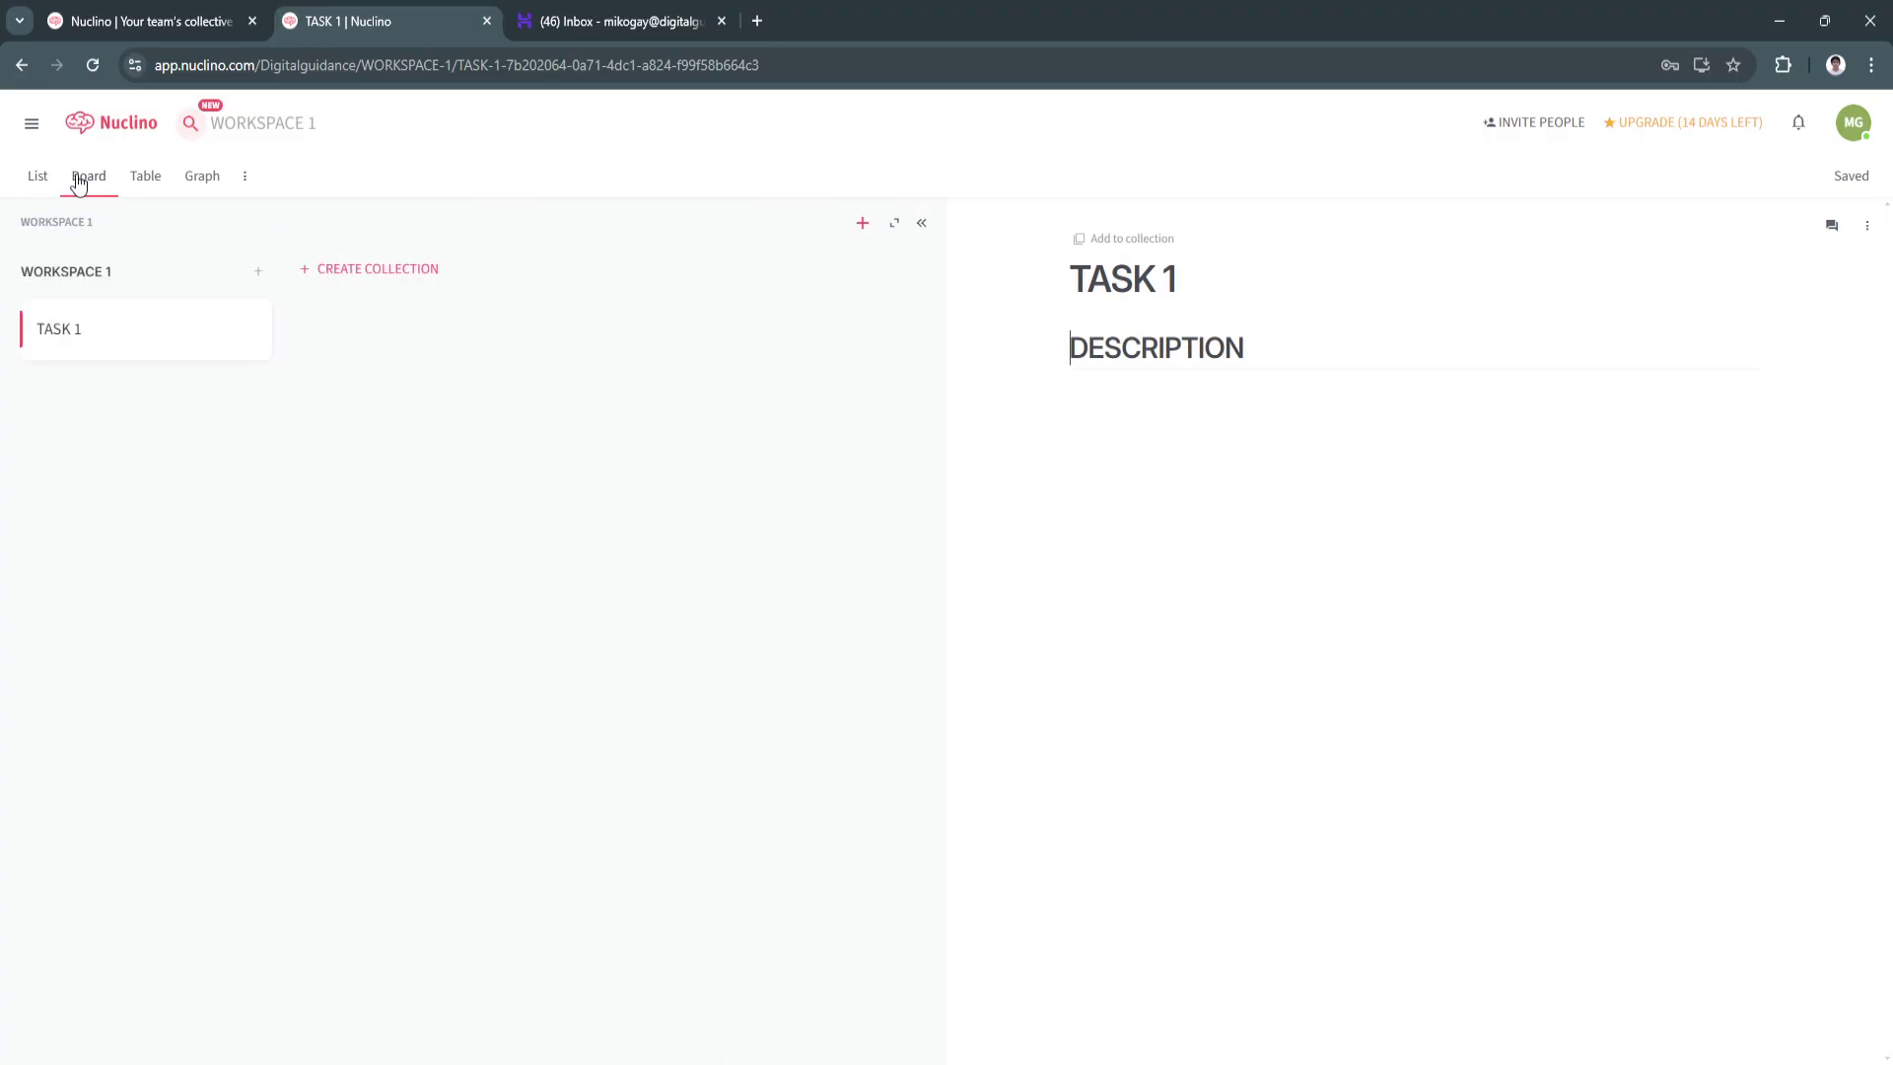
pyautogui.click(38, 178)
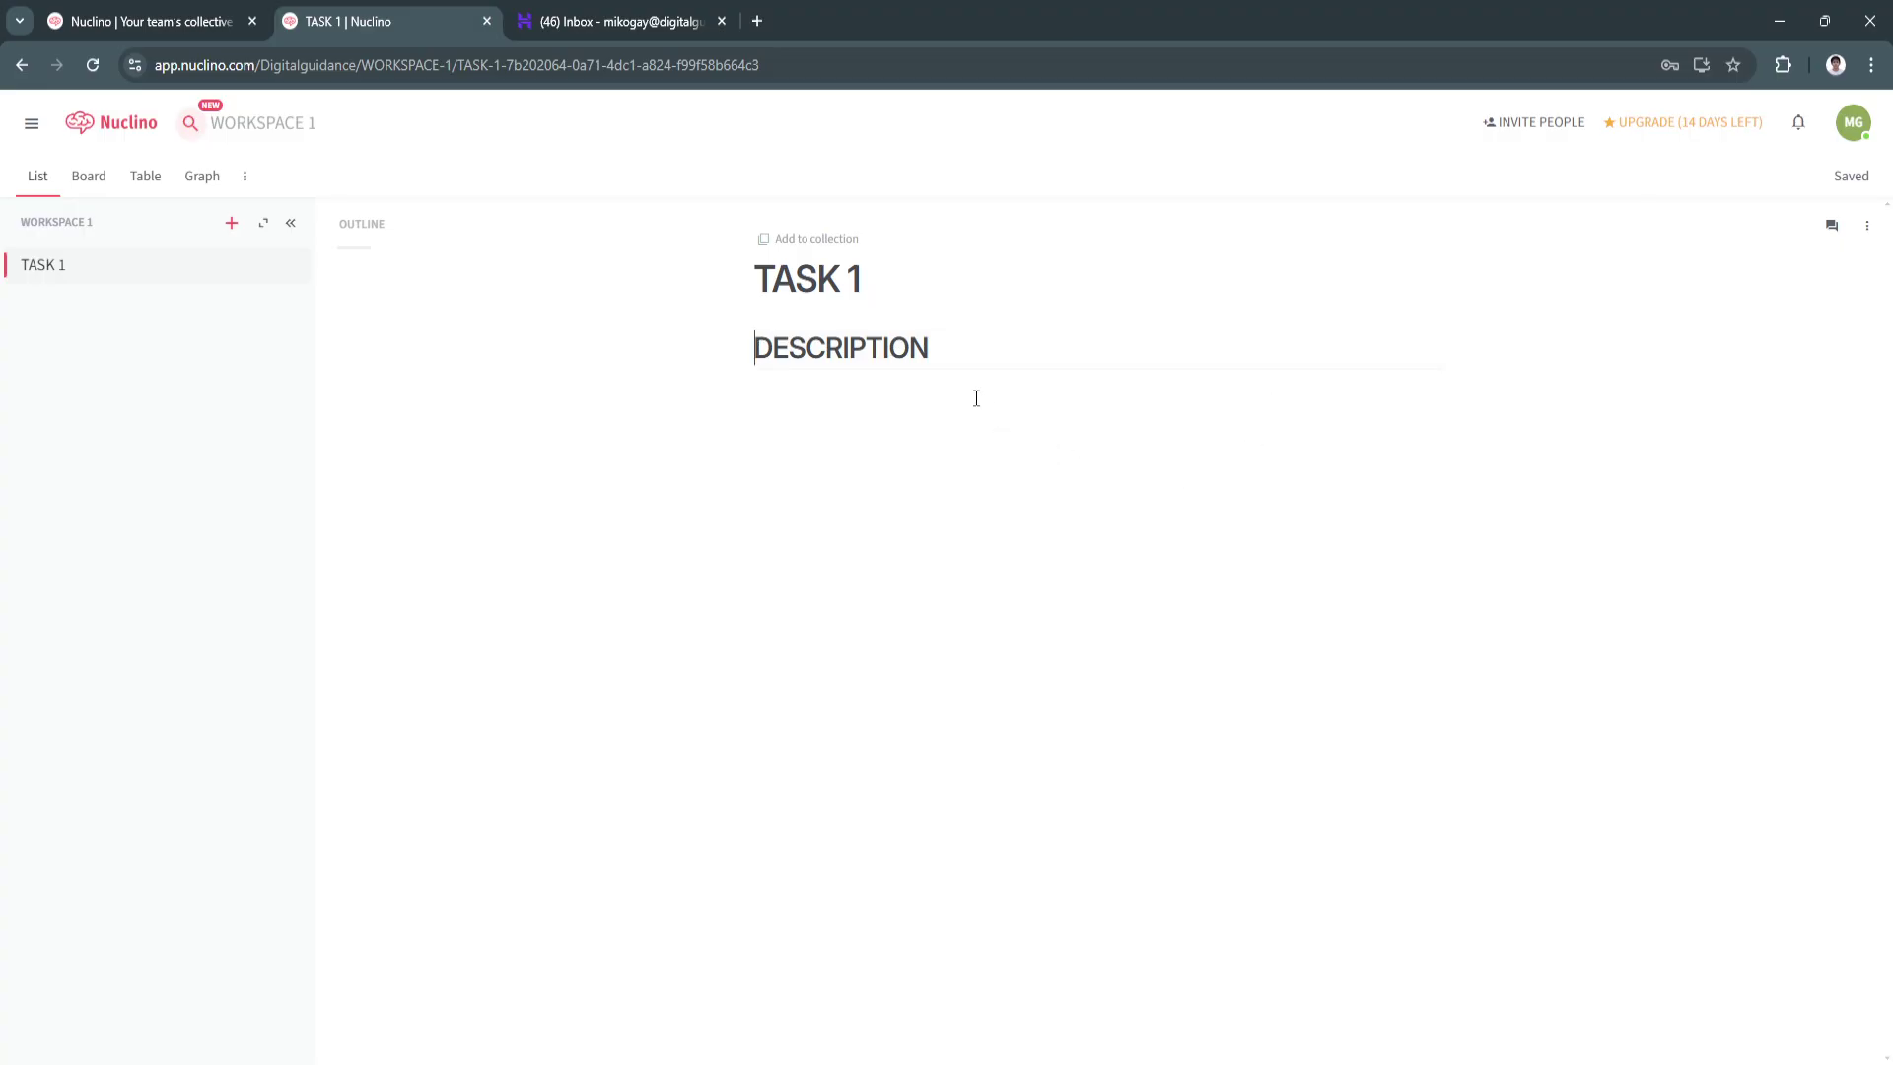
pyautogui.click(81, 178)
pyautogui.click(430, 271)
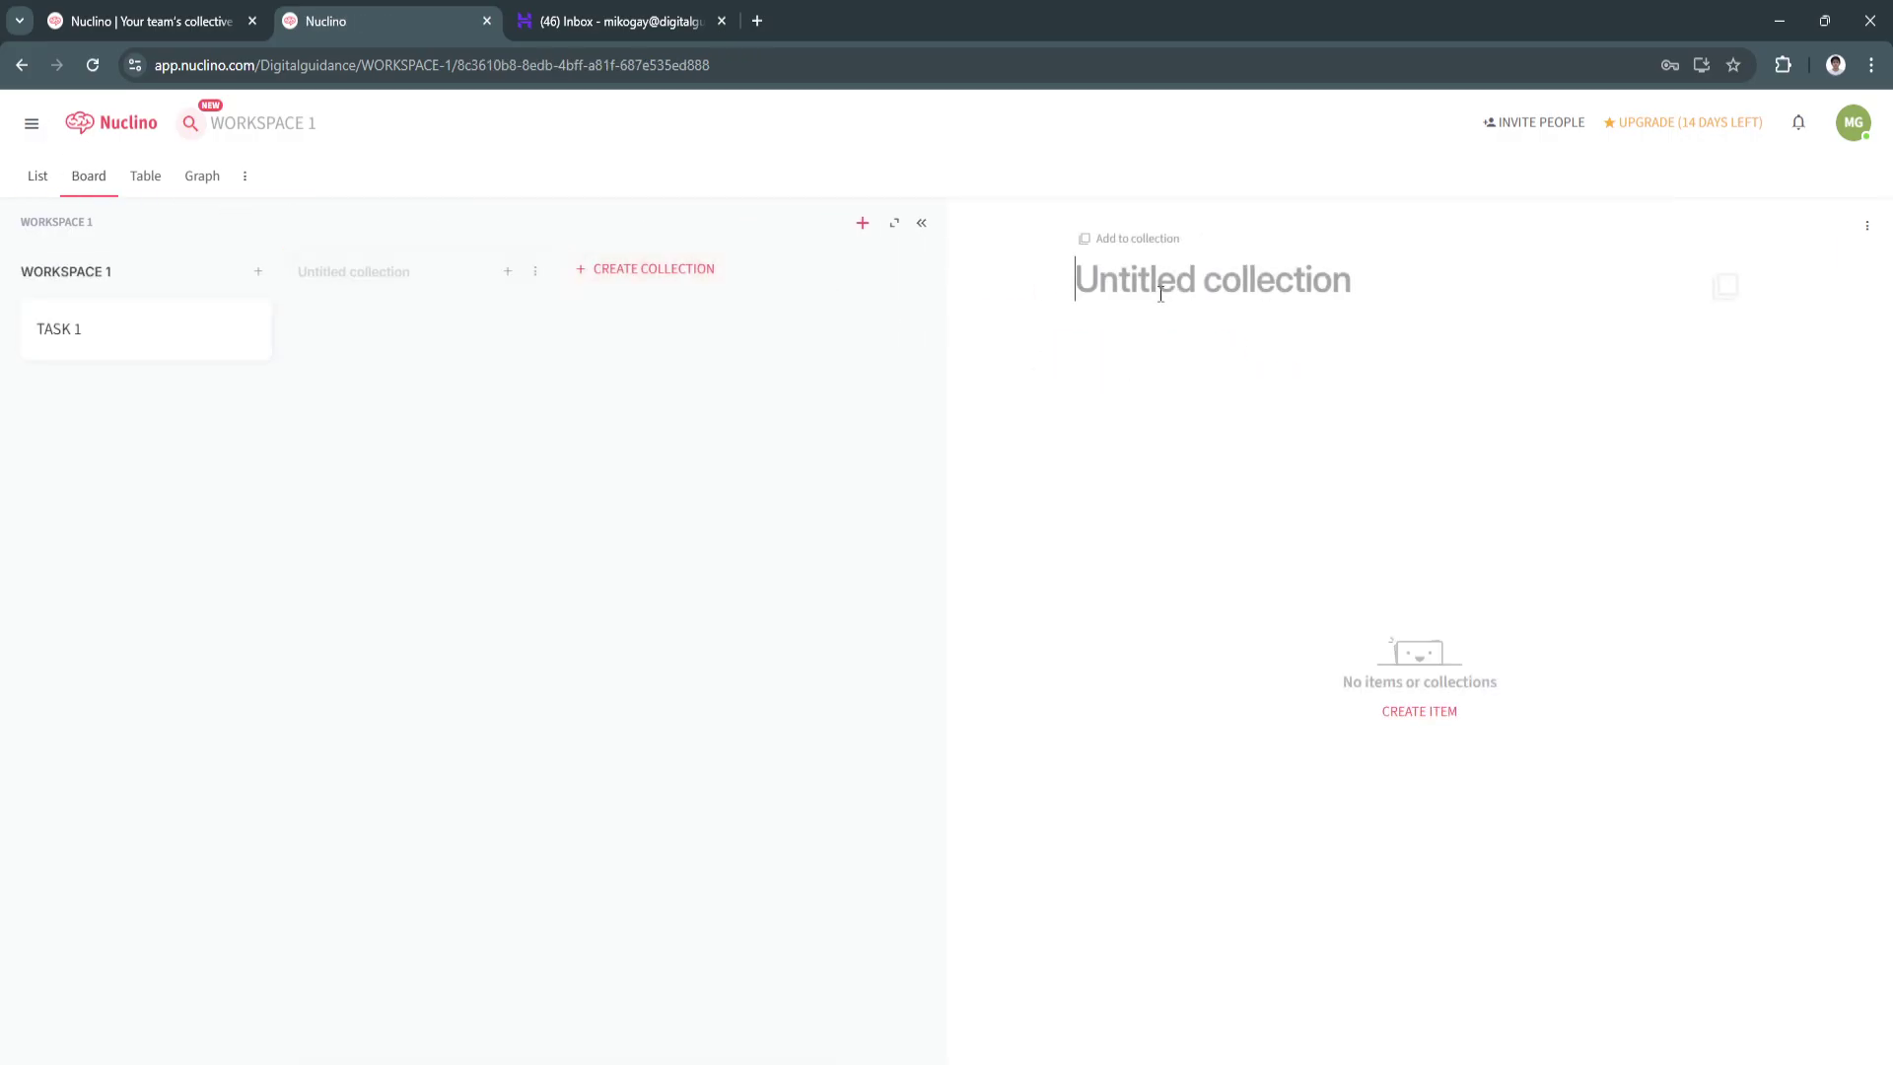
pyautogui.write('COLLECTION')
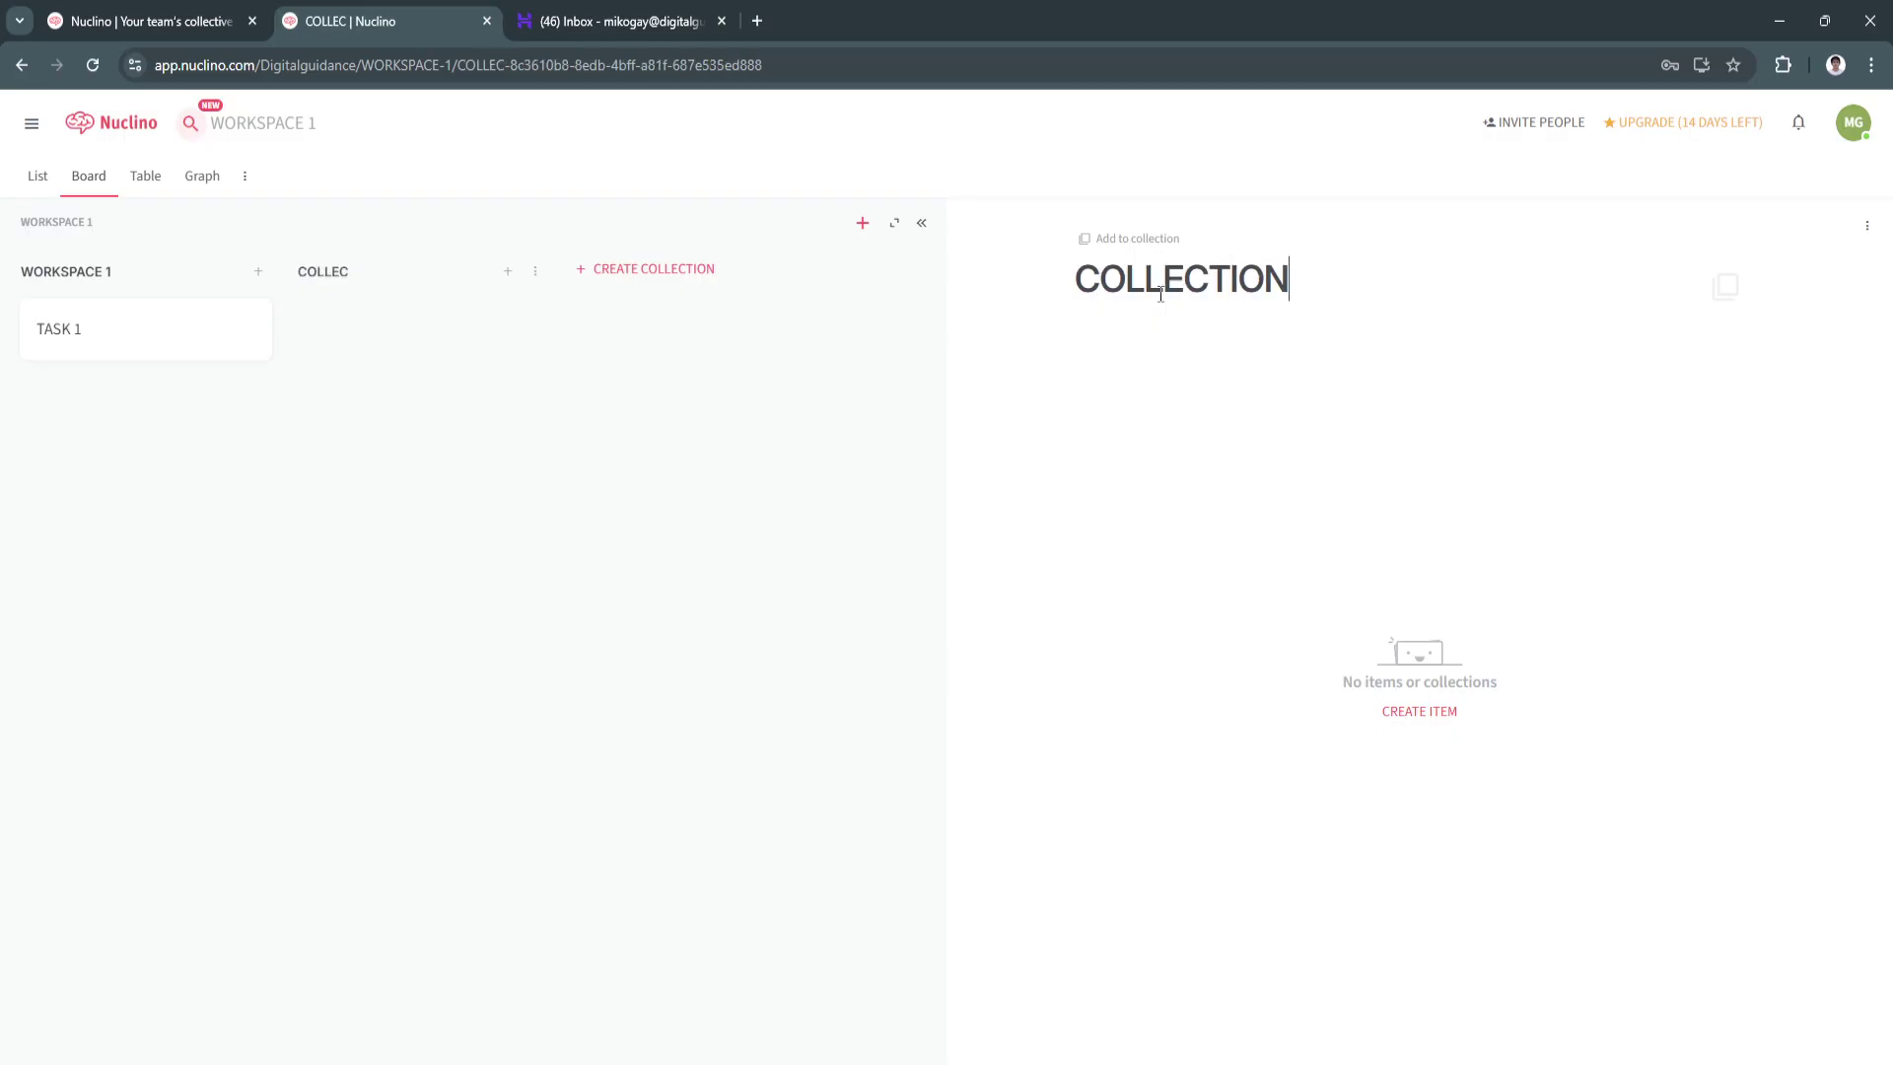
pyautogui.write(' 1')
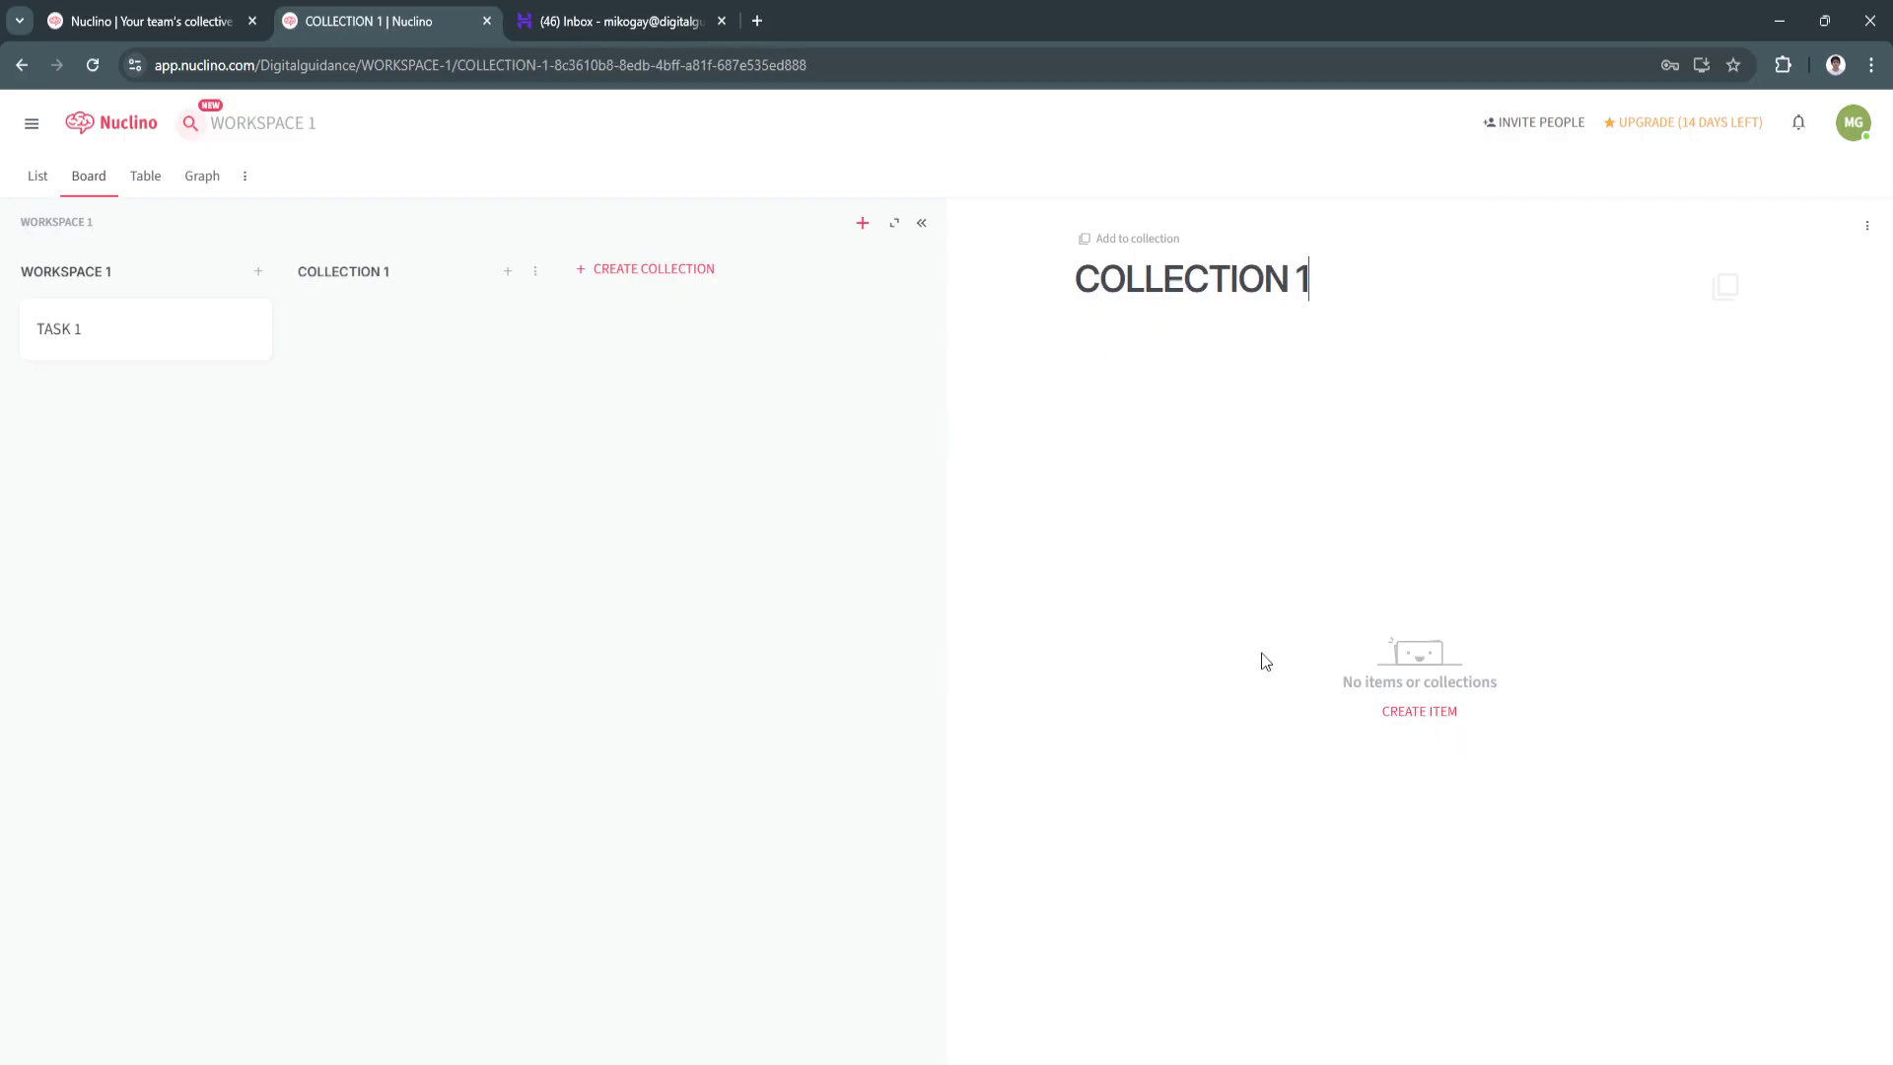
pyautogui.click(945, 590)
pyautogui.click(378, 282)
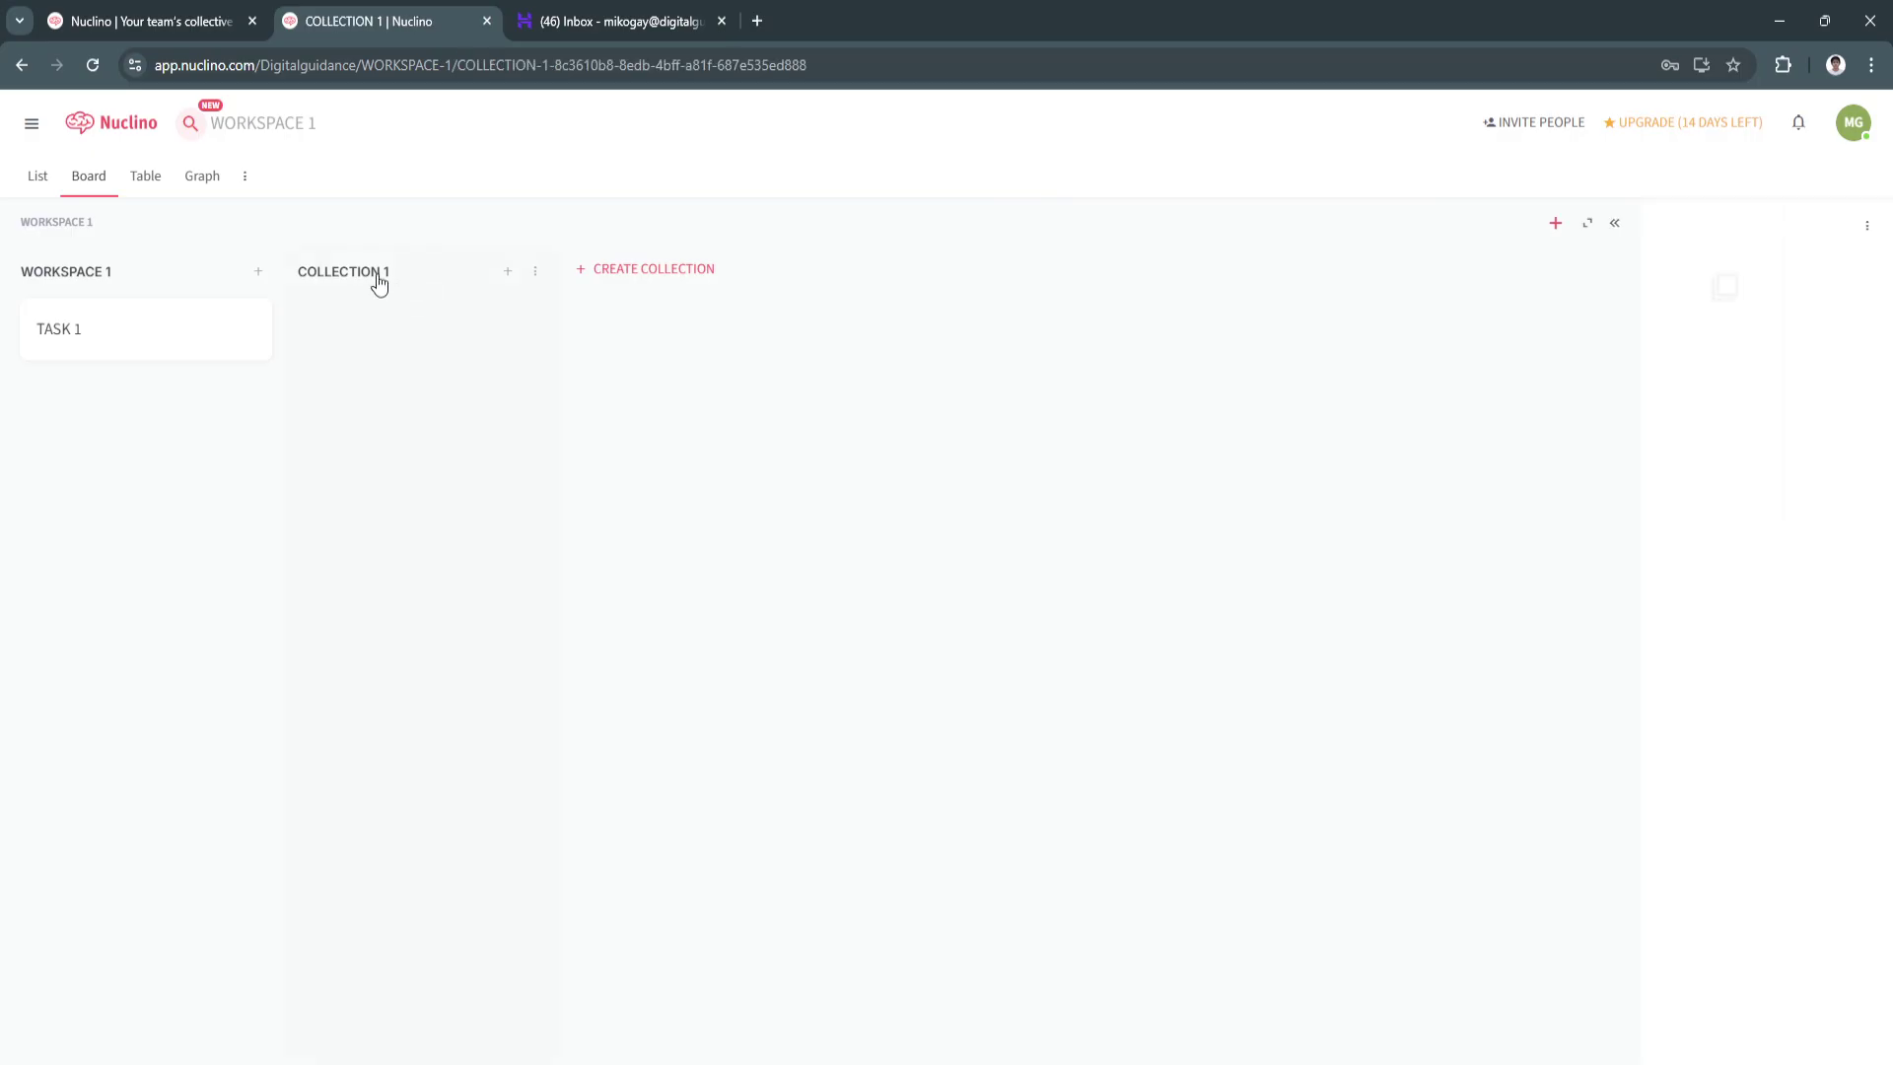
pyautogui.click(411, 329)
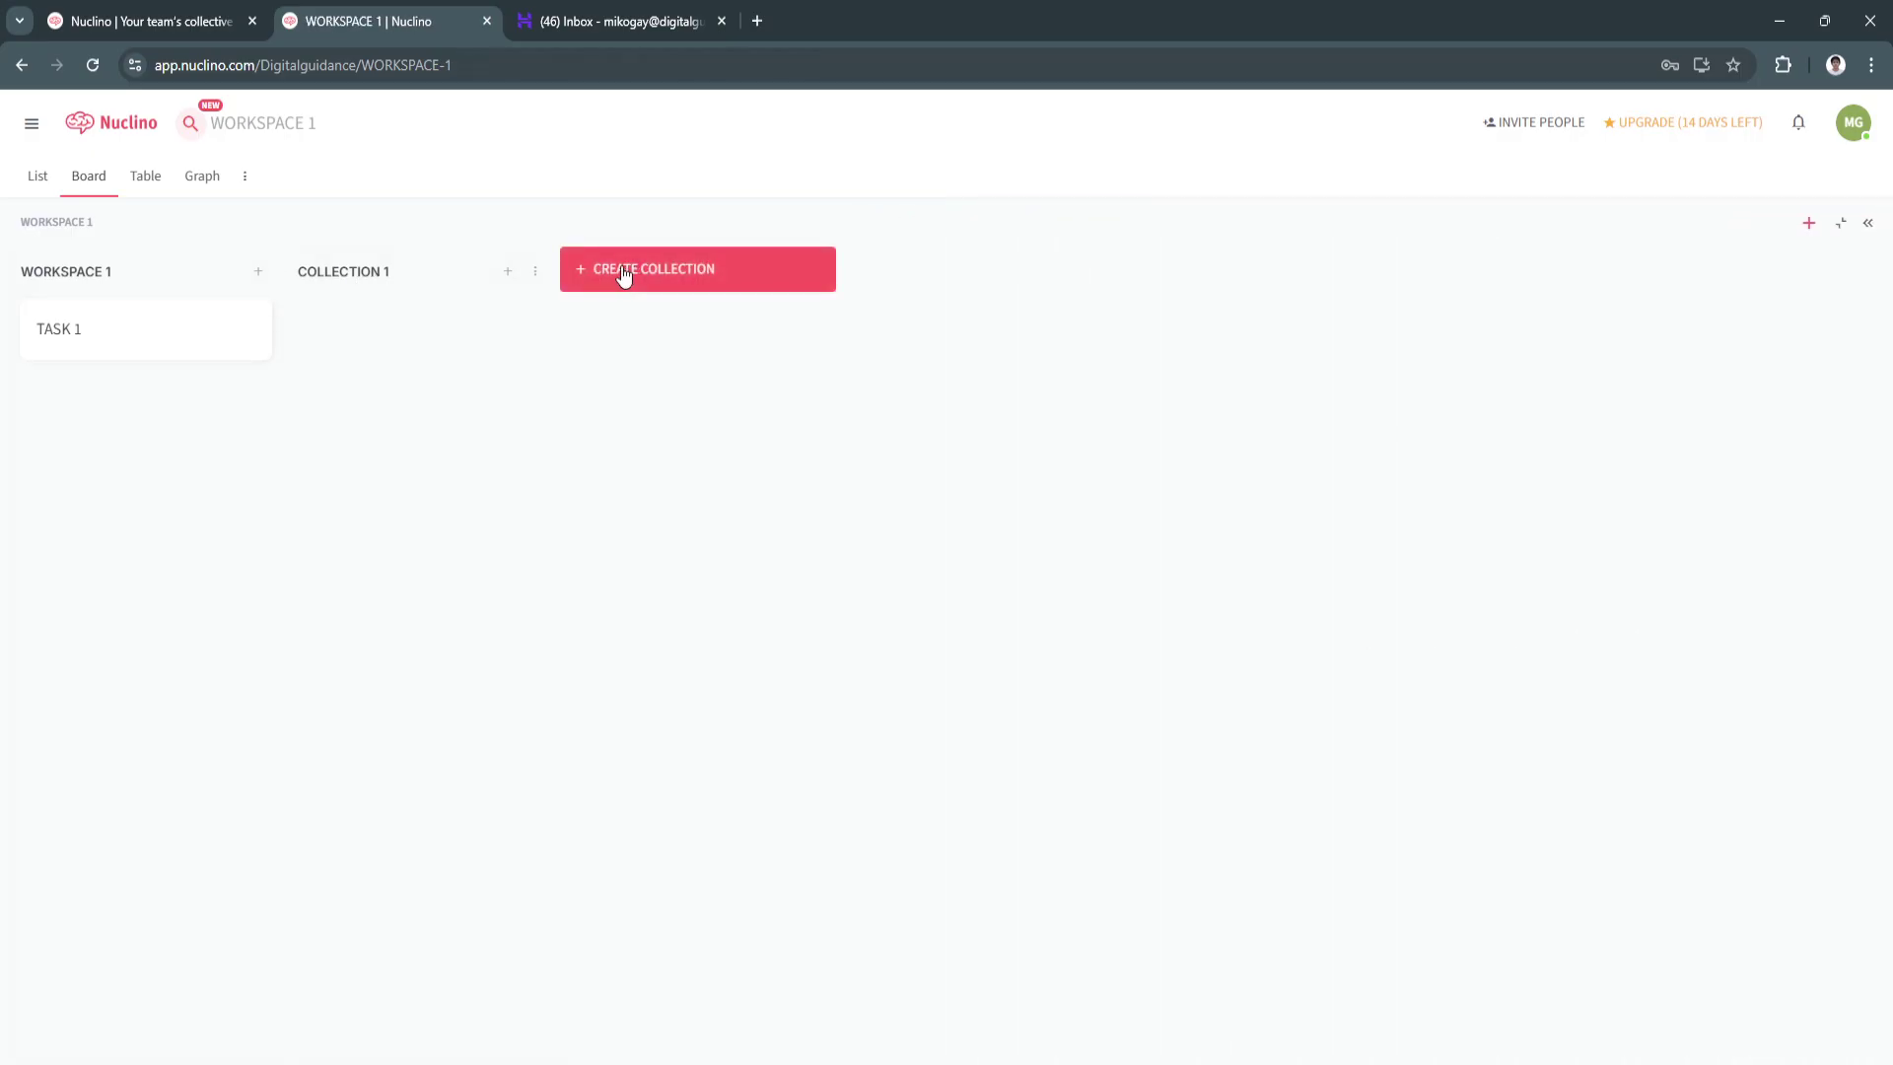
pyautogui.click(146, 177)
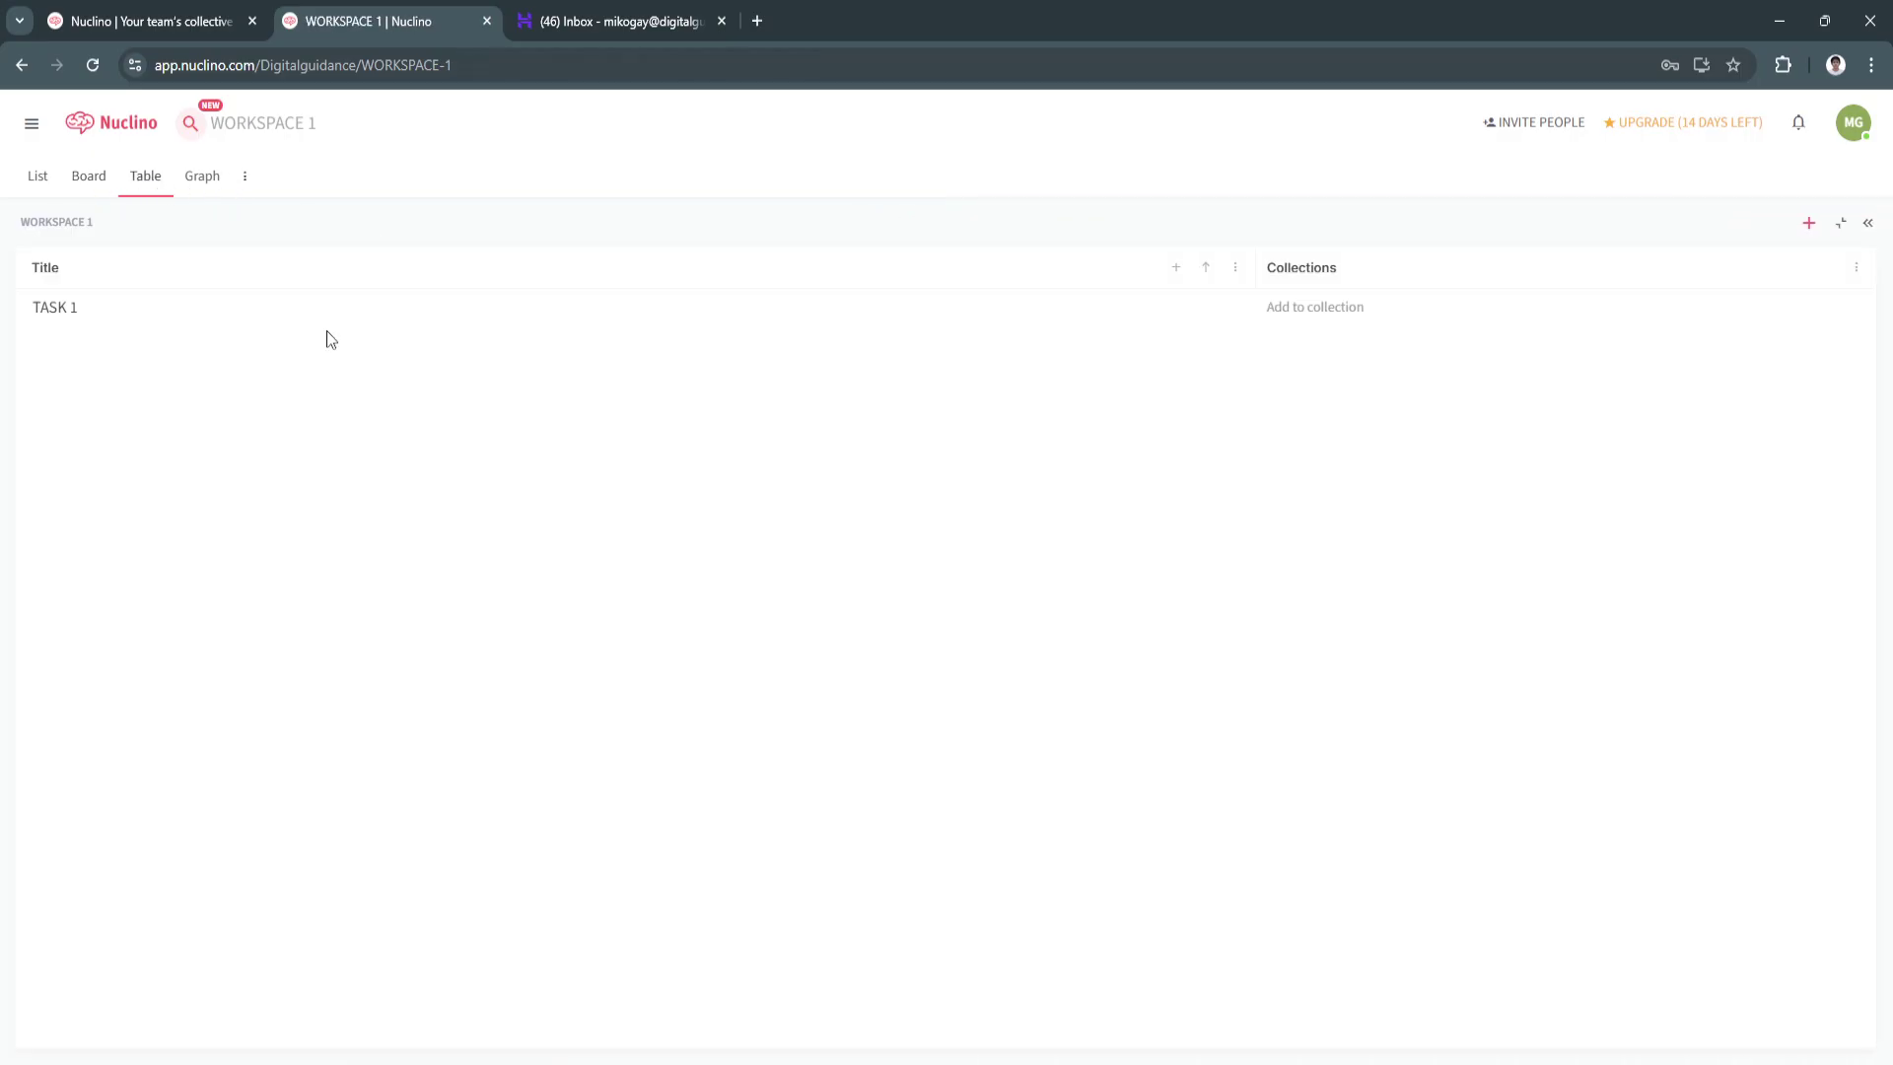
pyautogui.click(193, 183)
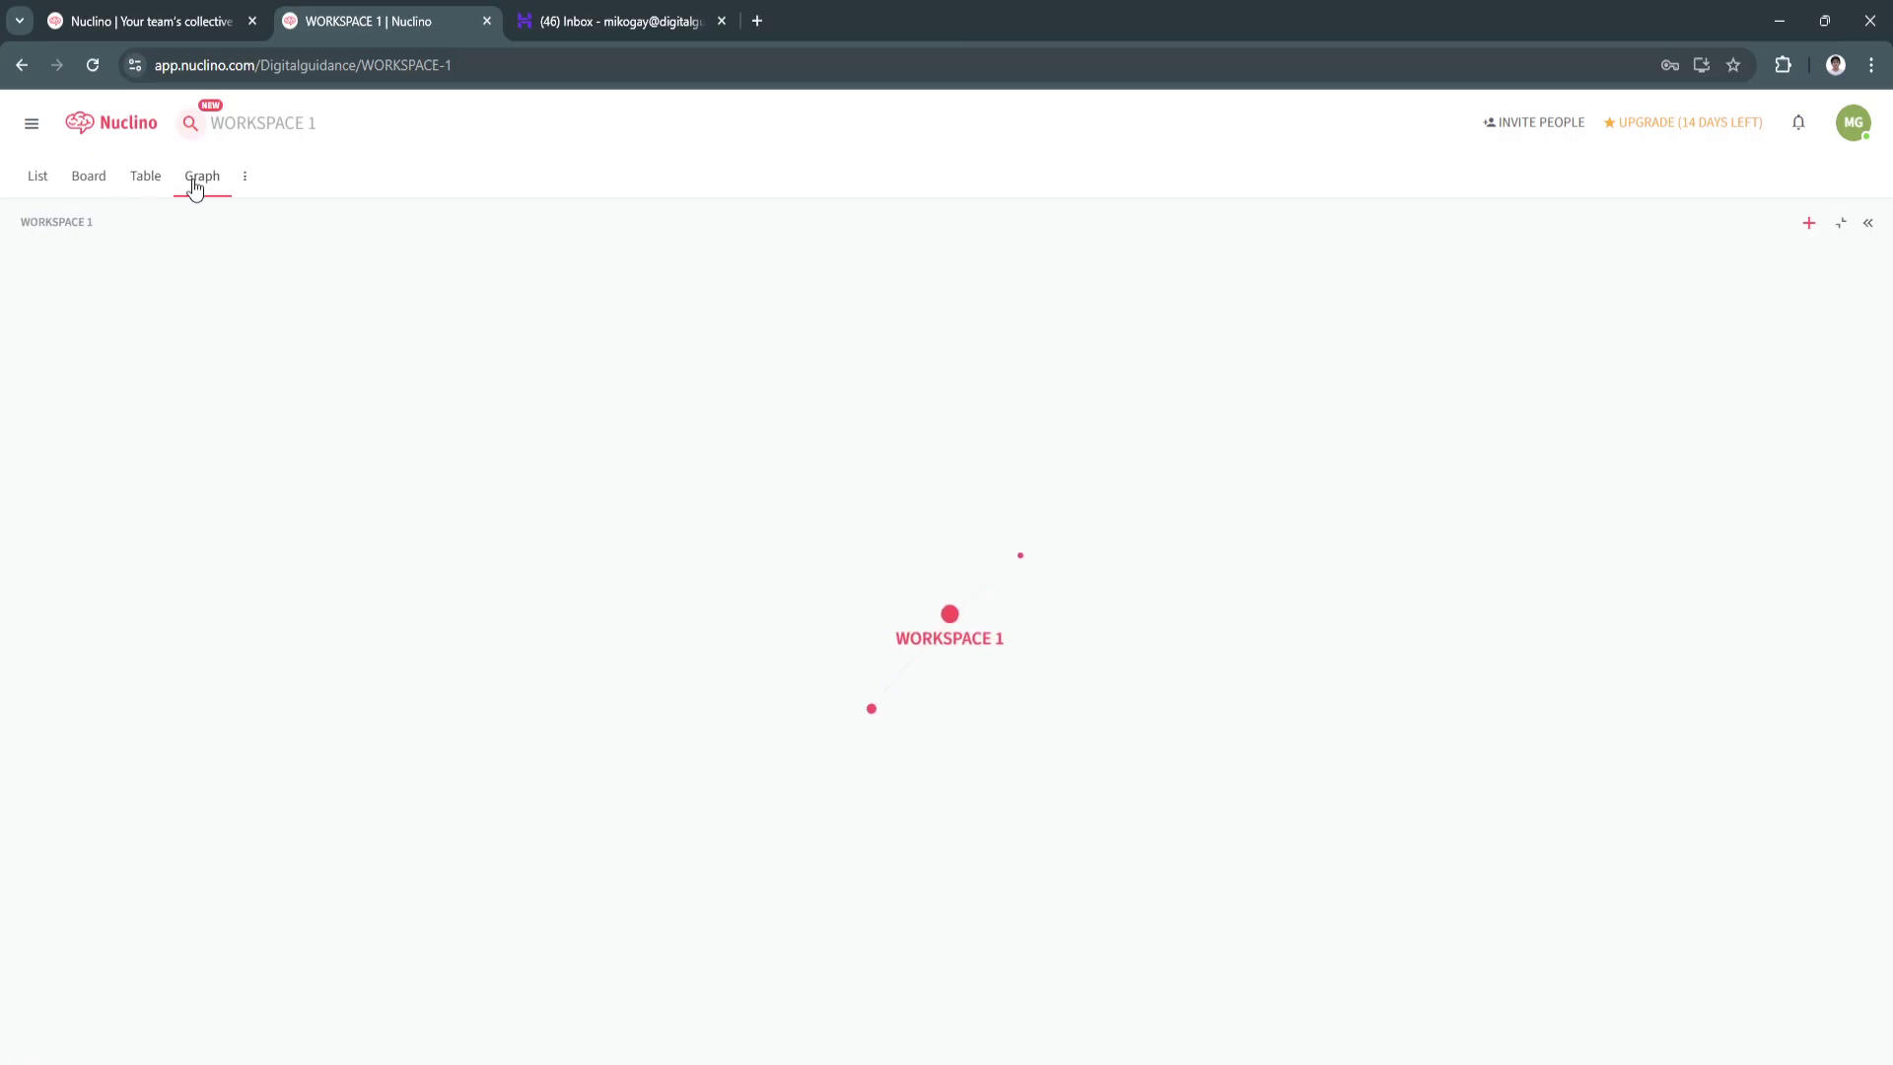
pyautogui.click(244, 182)
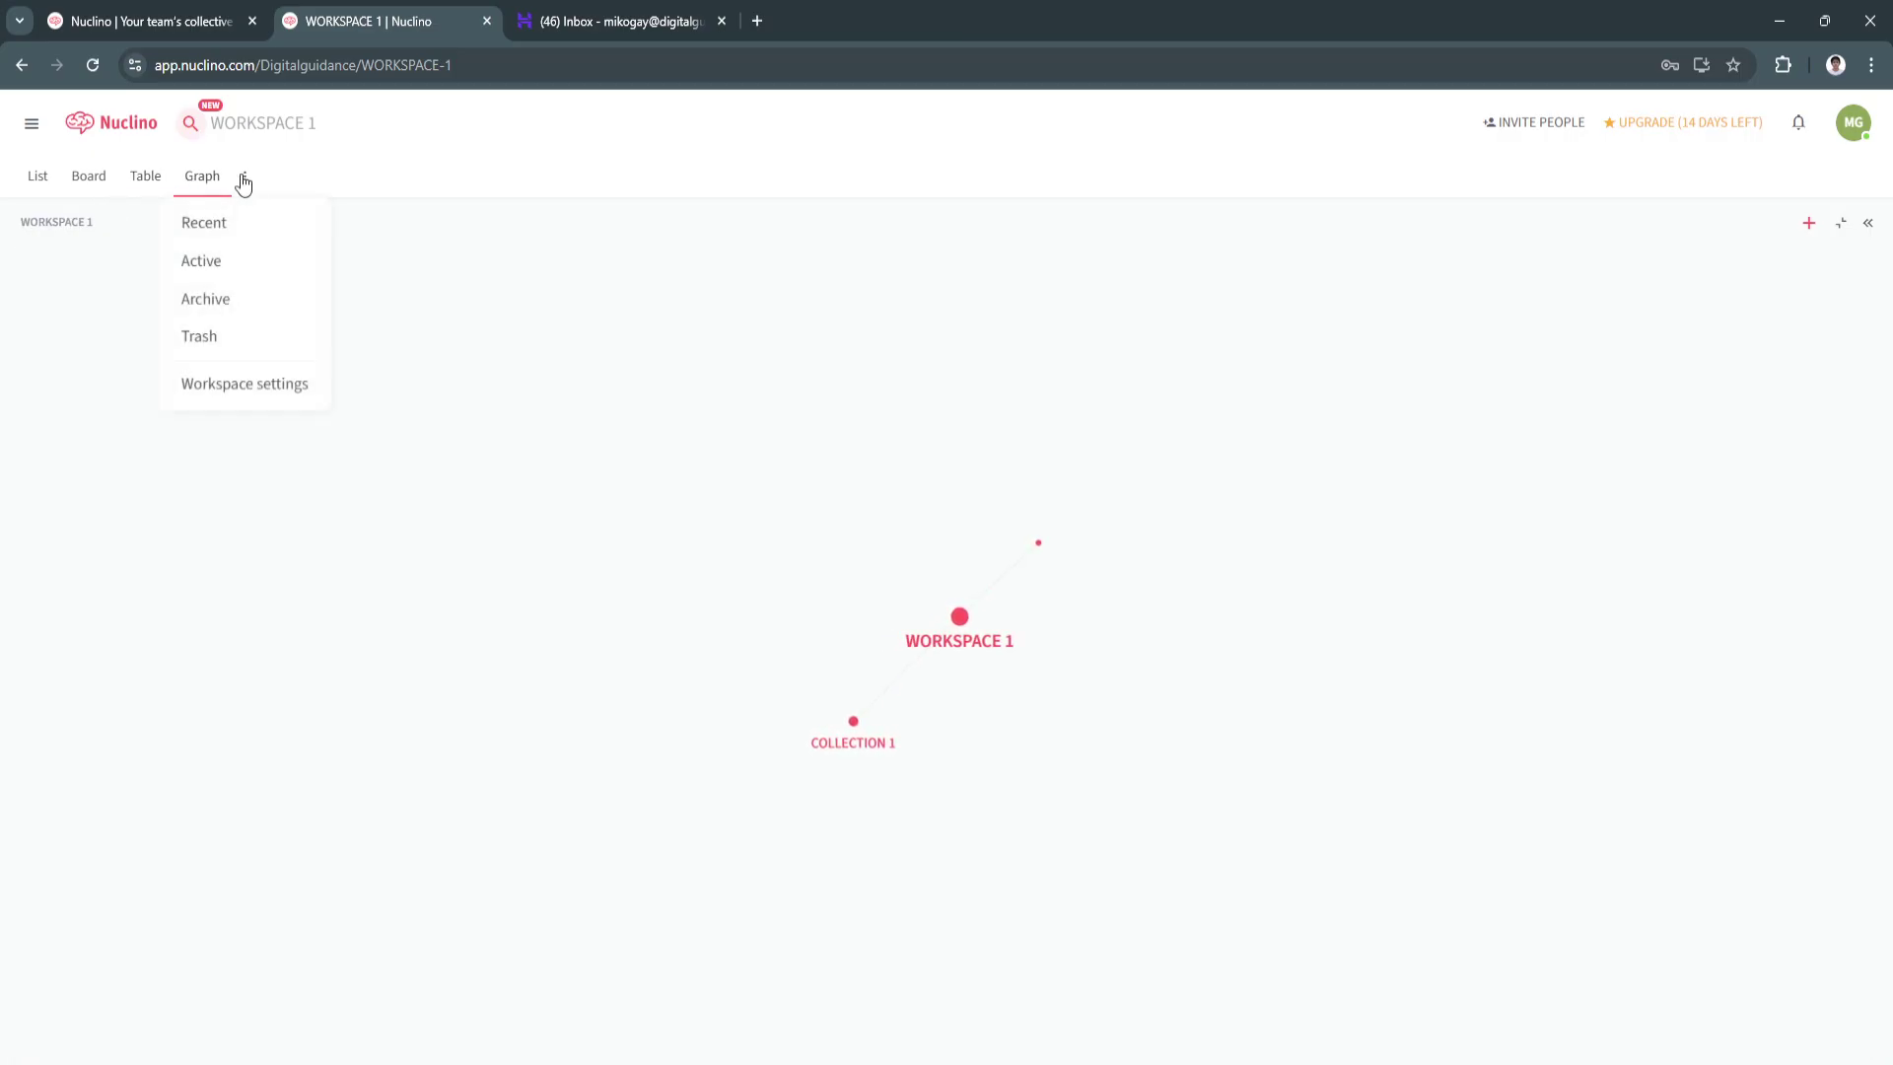
pyautogui.click(341, 169)
pyautogui.click(144, 181)
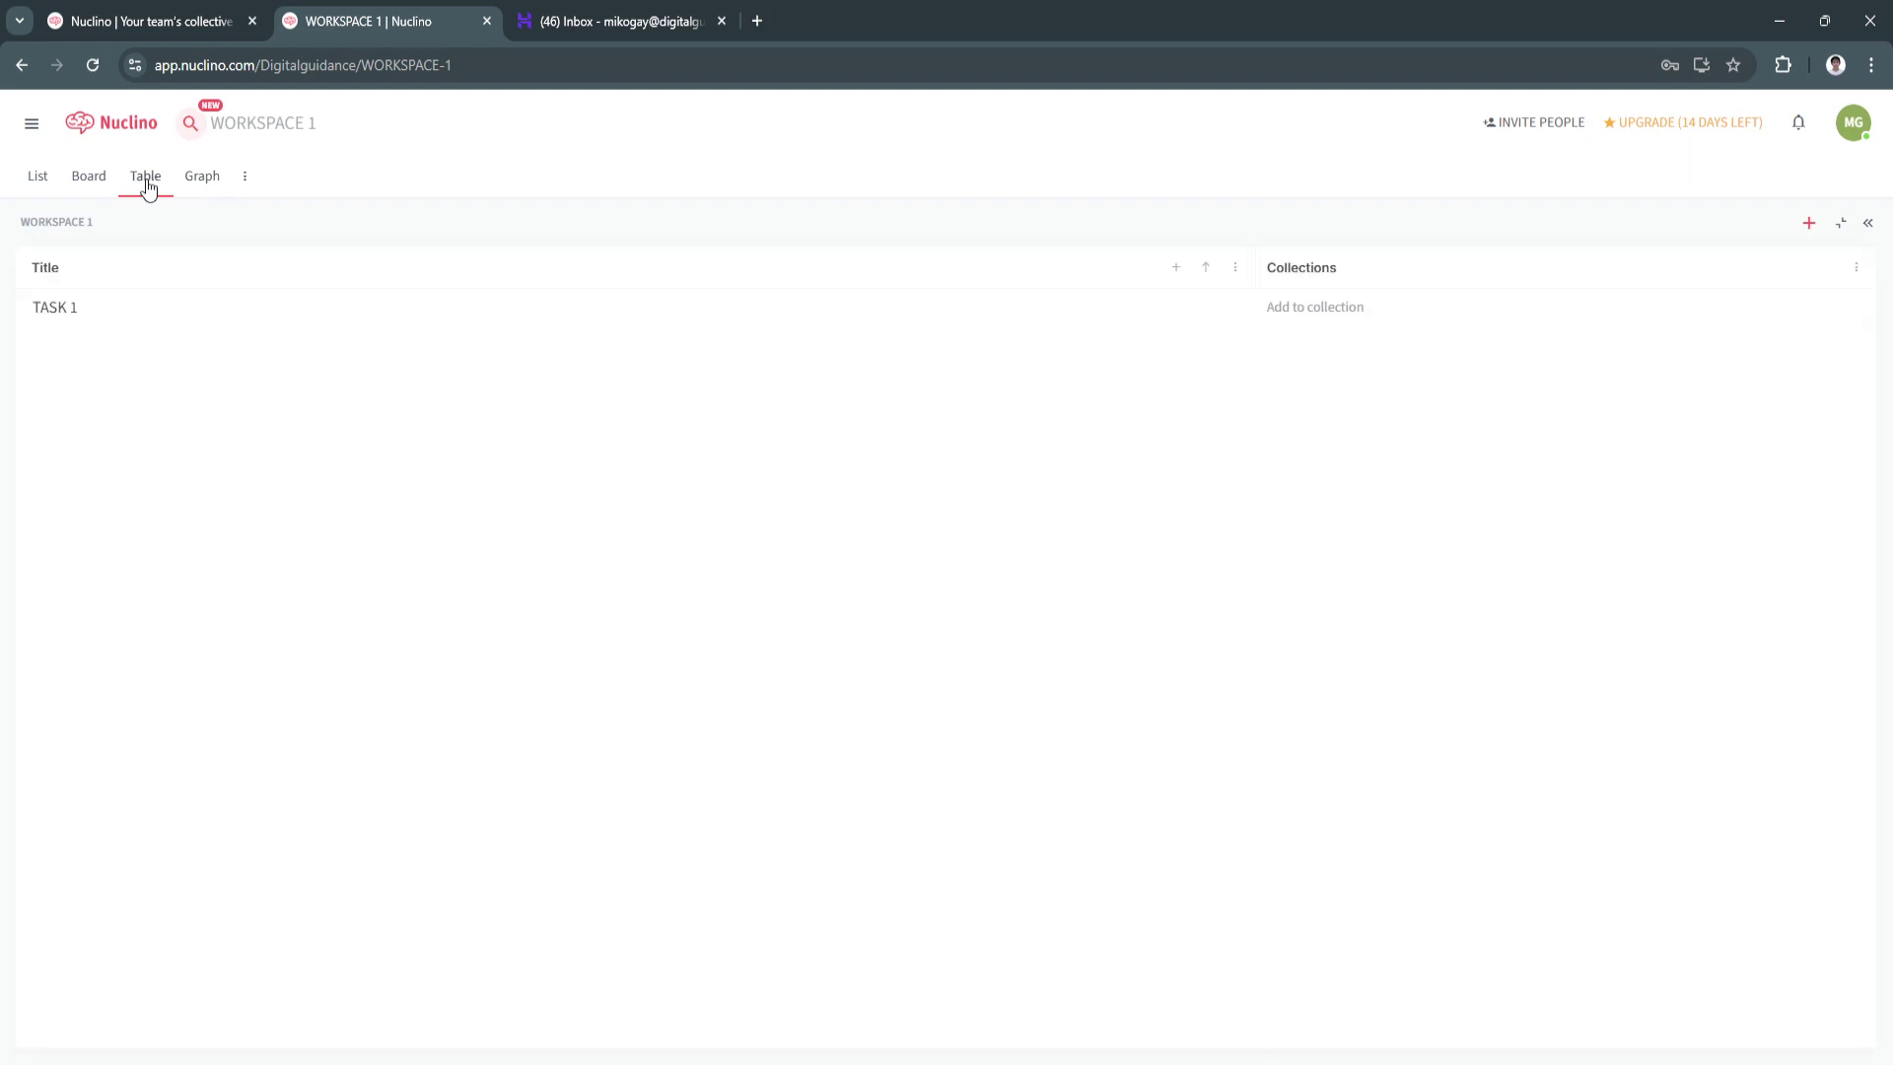
pyautogui.click(110, 189)
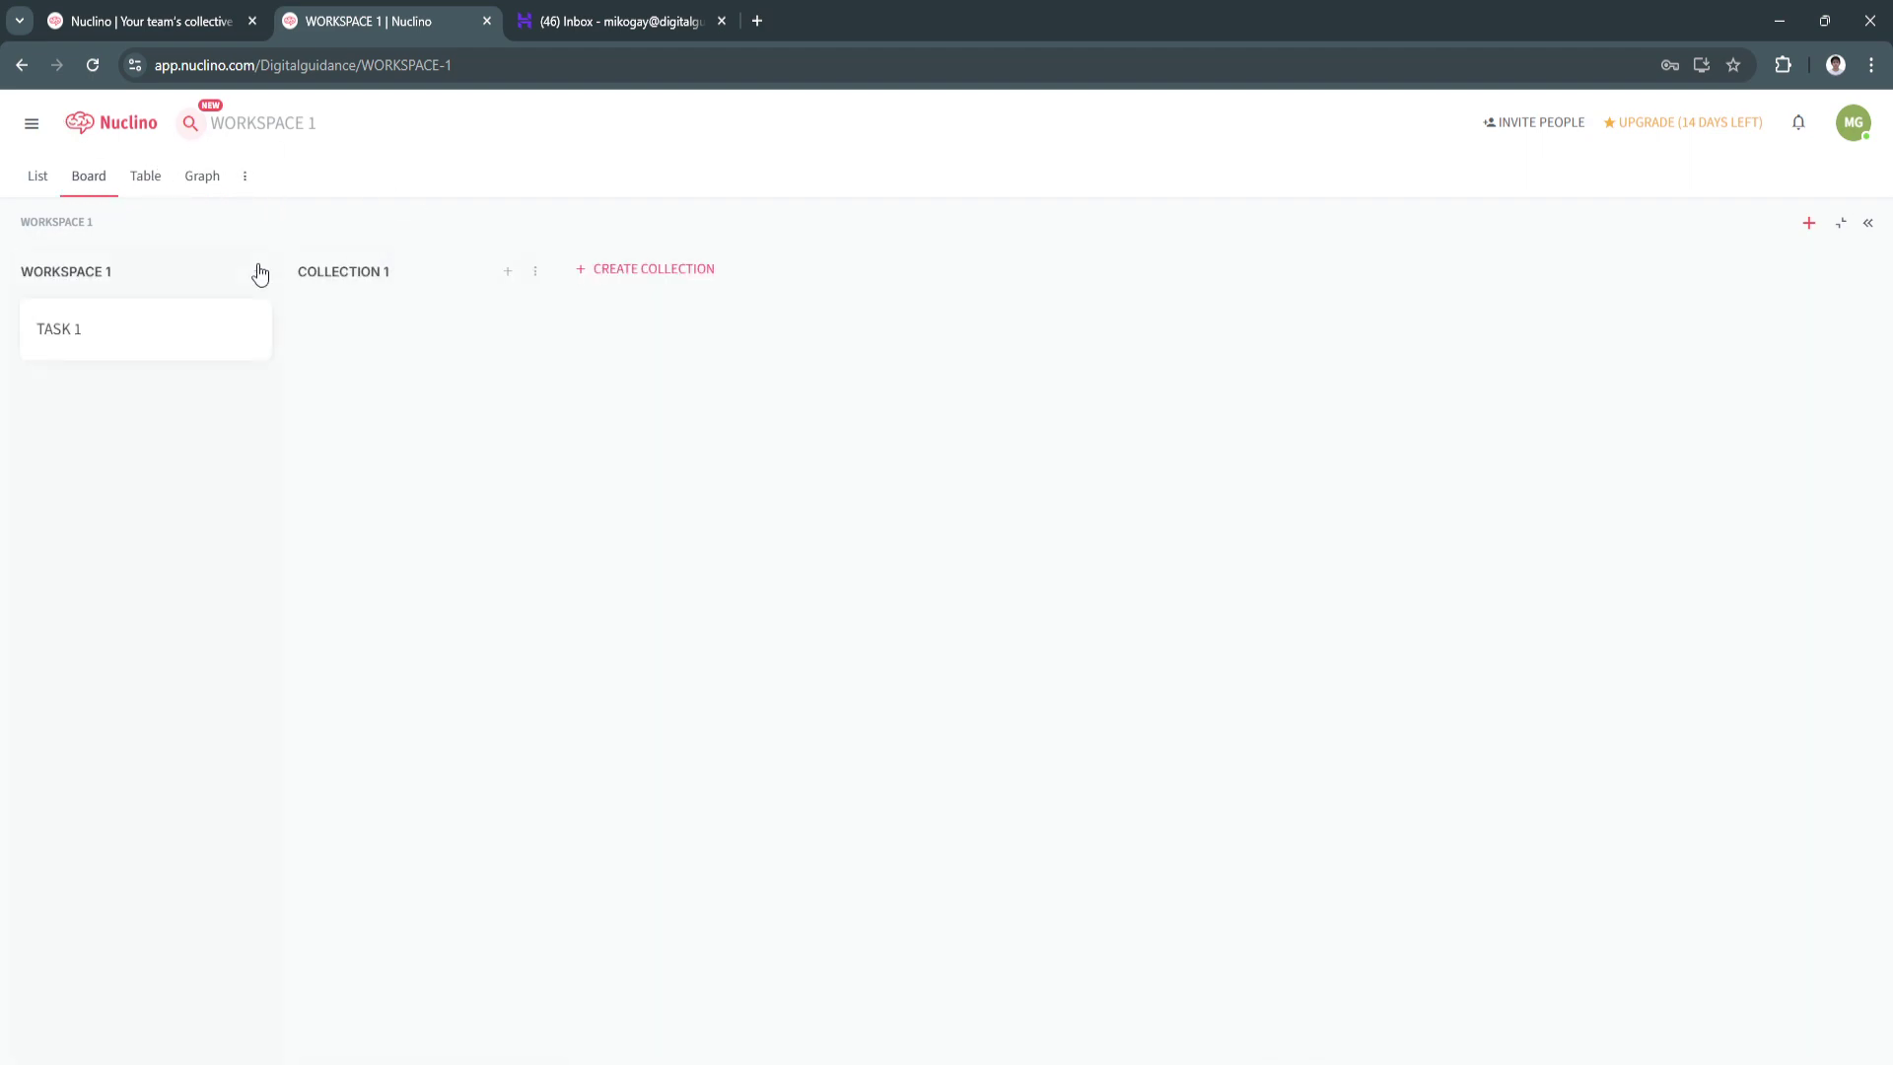
# Add an item titled 'TASK 2' to the COLLECTION 1 column, then show all workspaces.
pyautogui.click(506, 281)
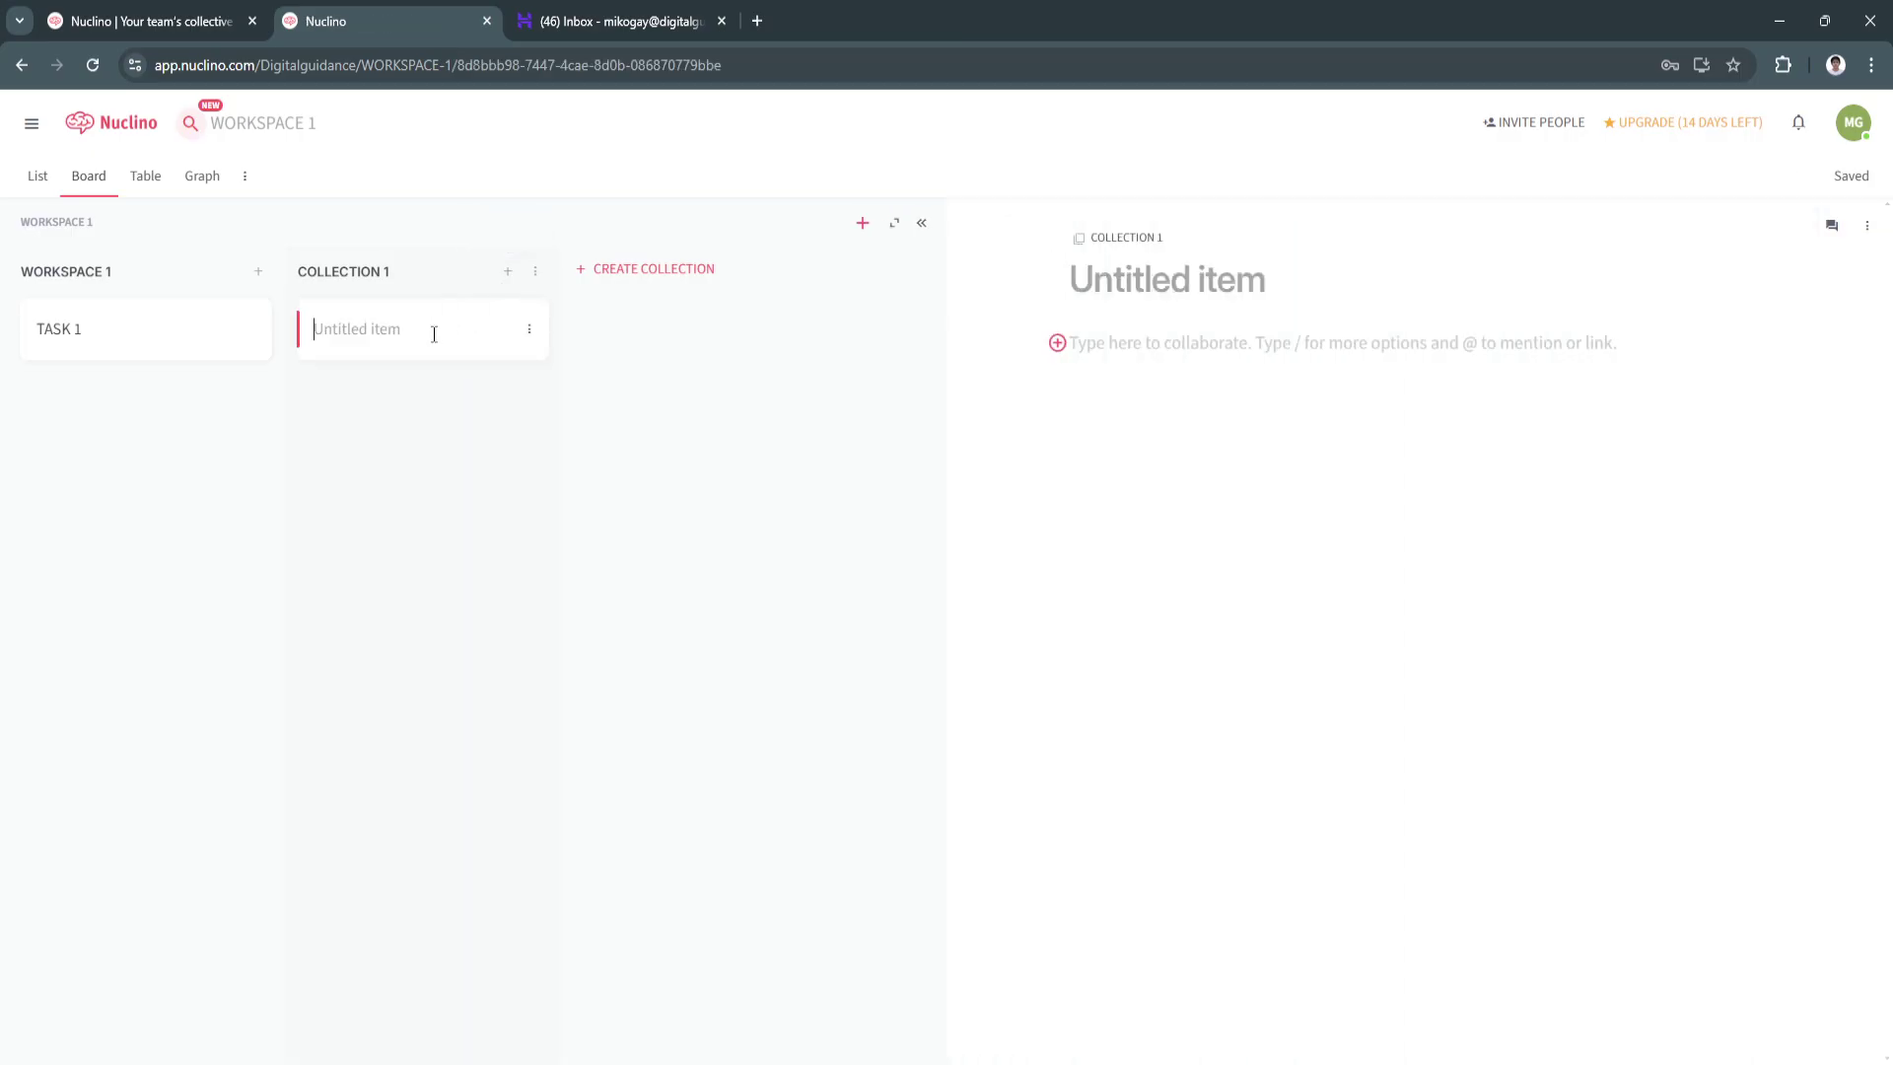
pyautogui.write('TASK 2')
pyautogui.click(392, 535)
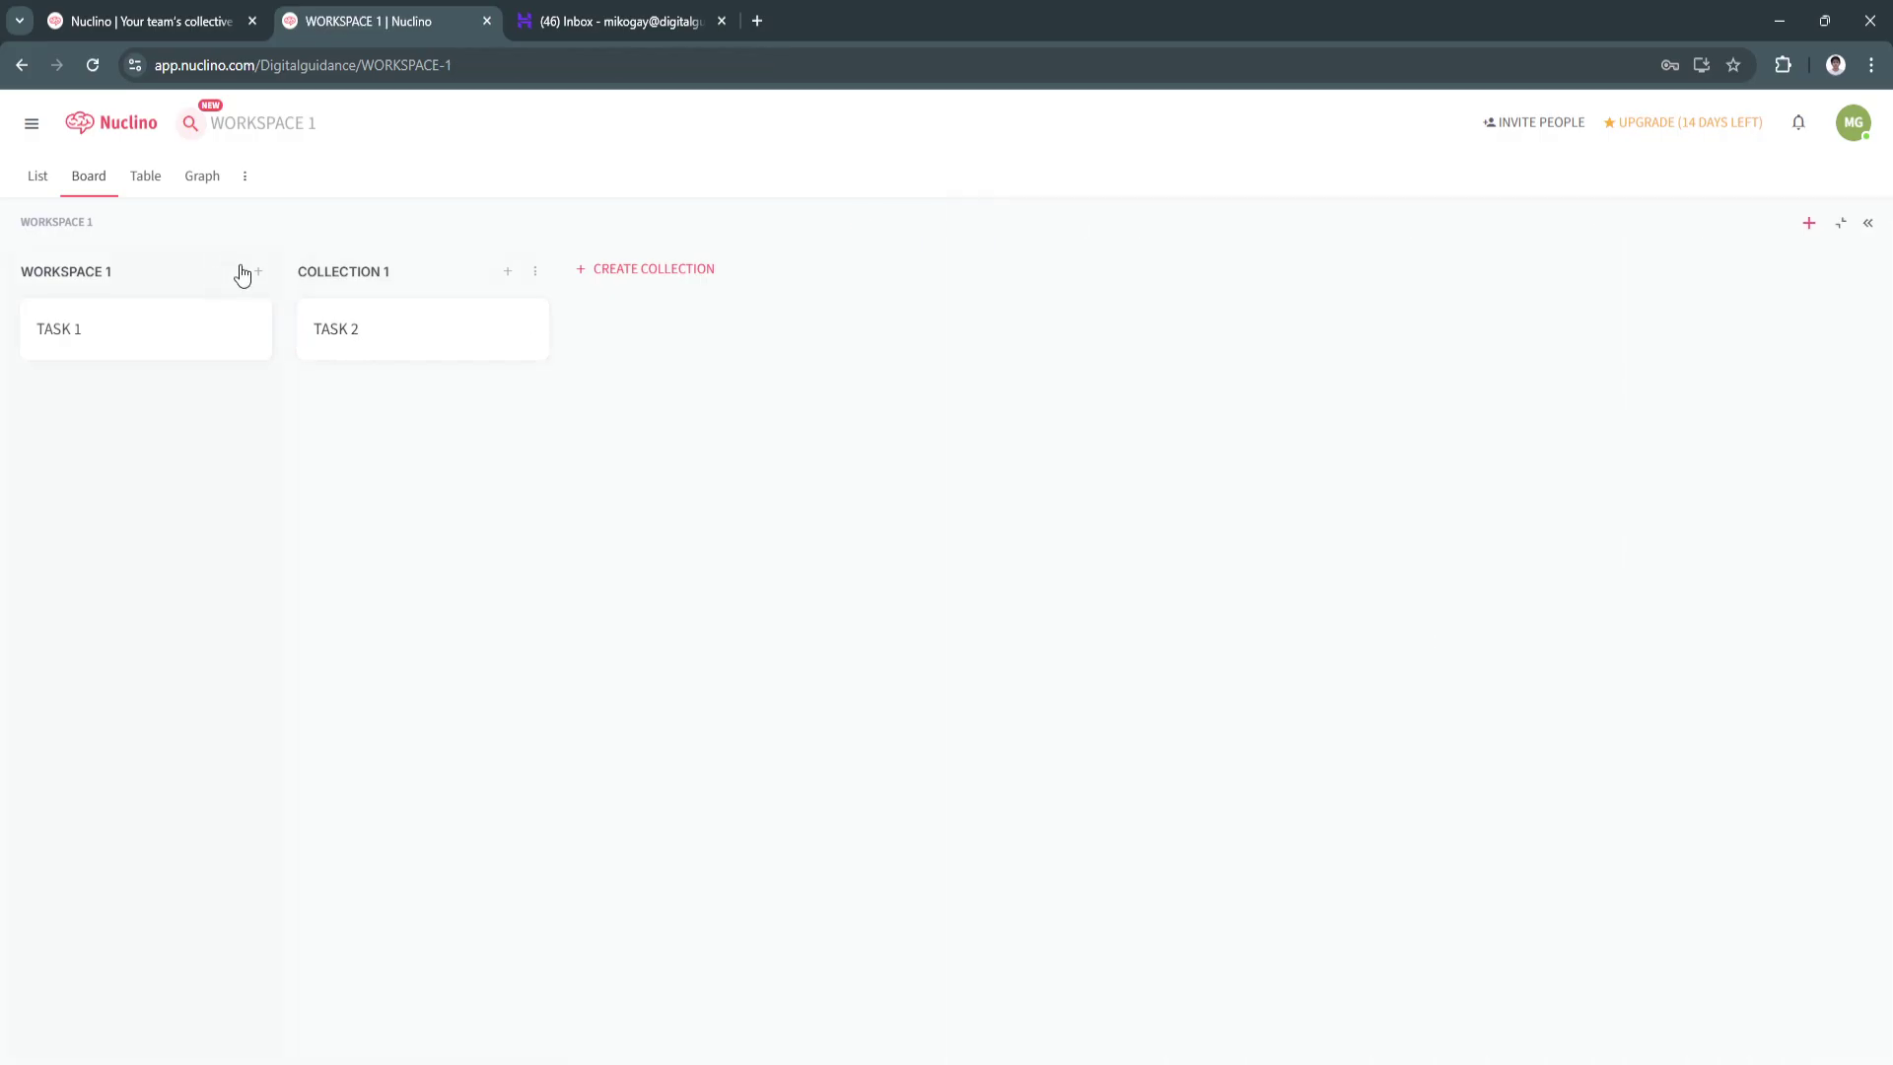
pyautogui.click(439, 273)
pyautogui.moveTo(413, 280); pyautogui.dragTo(464, 270)
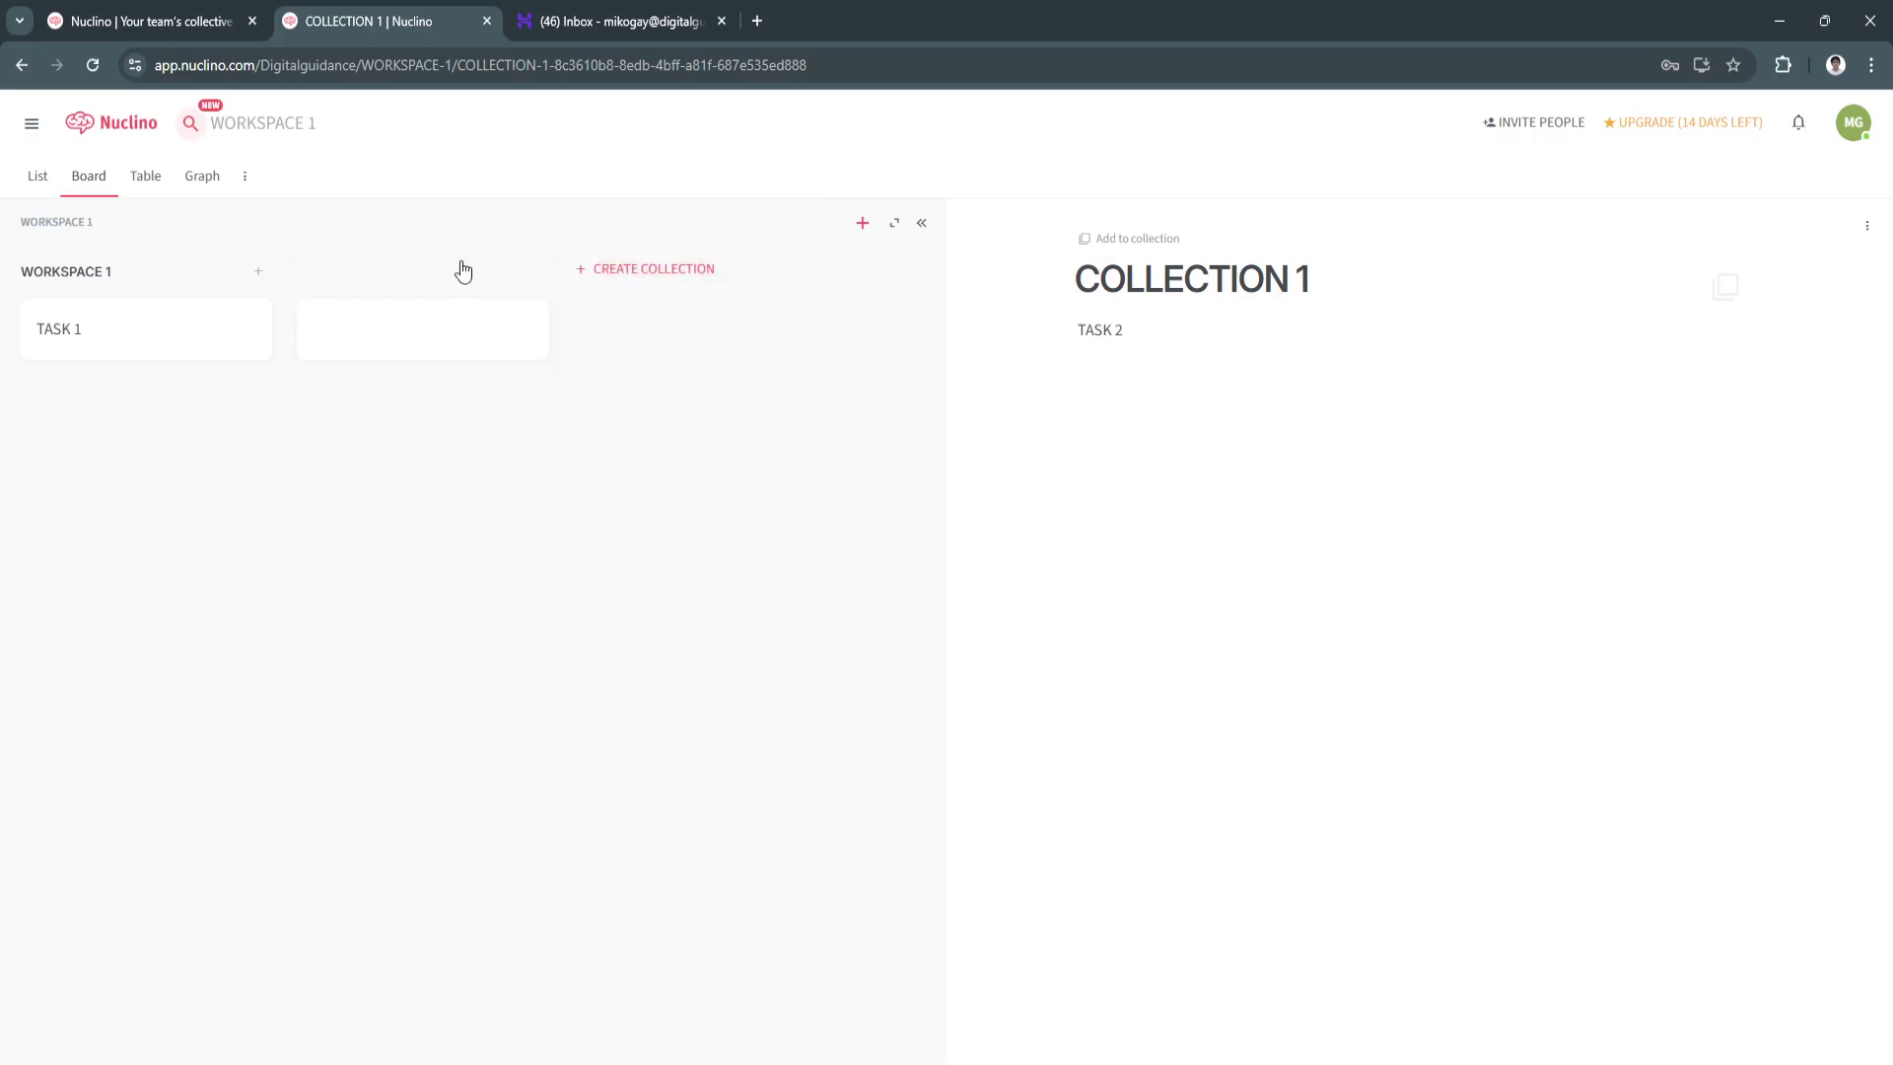
pyautogui.click(35, 125)
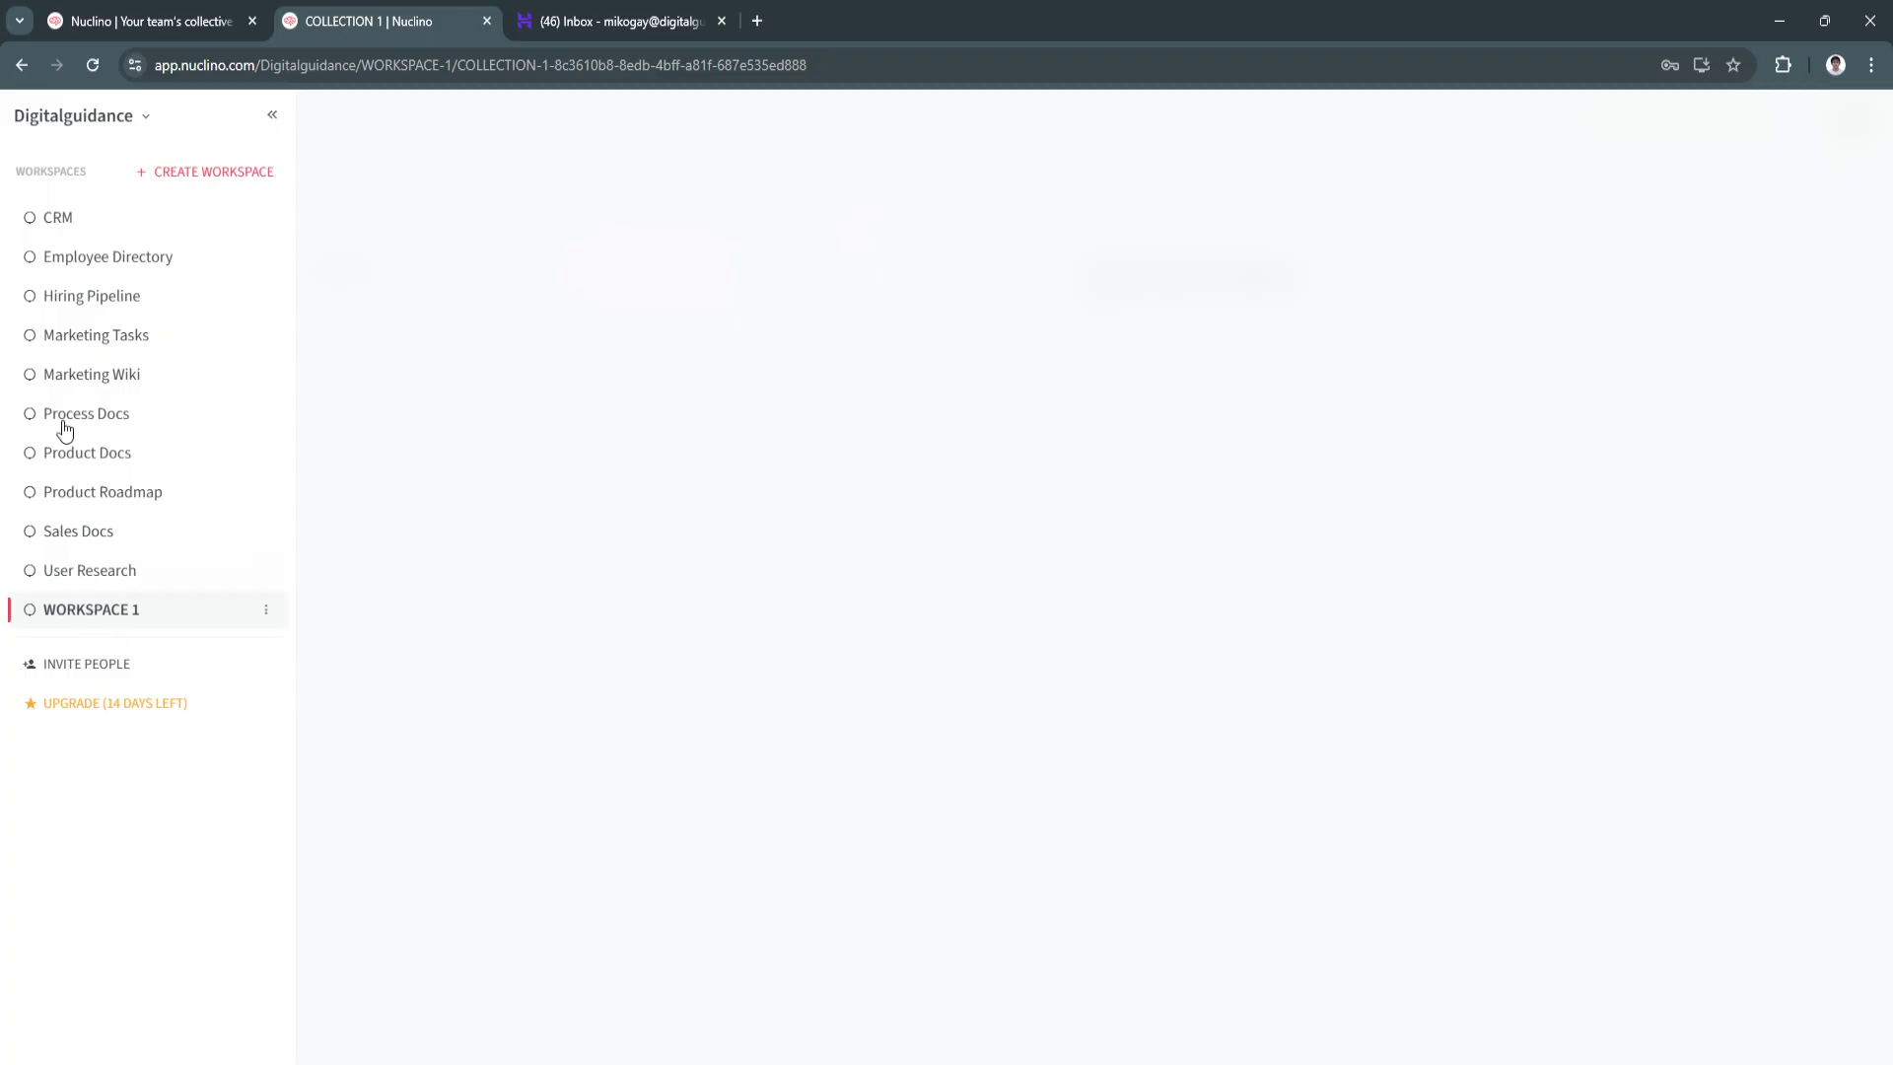
# Browse the CRM workspace, keeping Acme Corp.'s priority High, then open Product Roadmap.
pyautogui.click(60, 219)
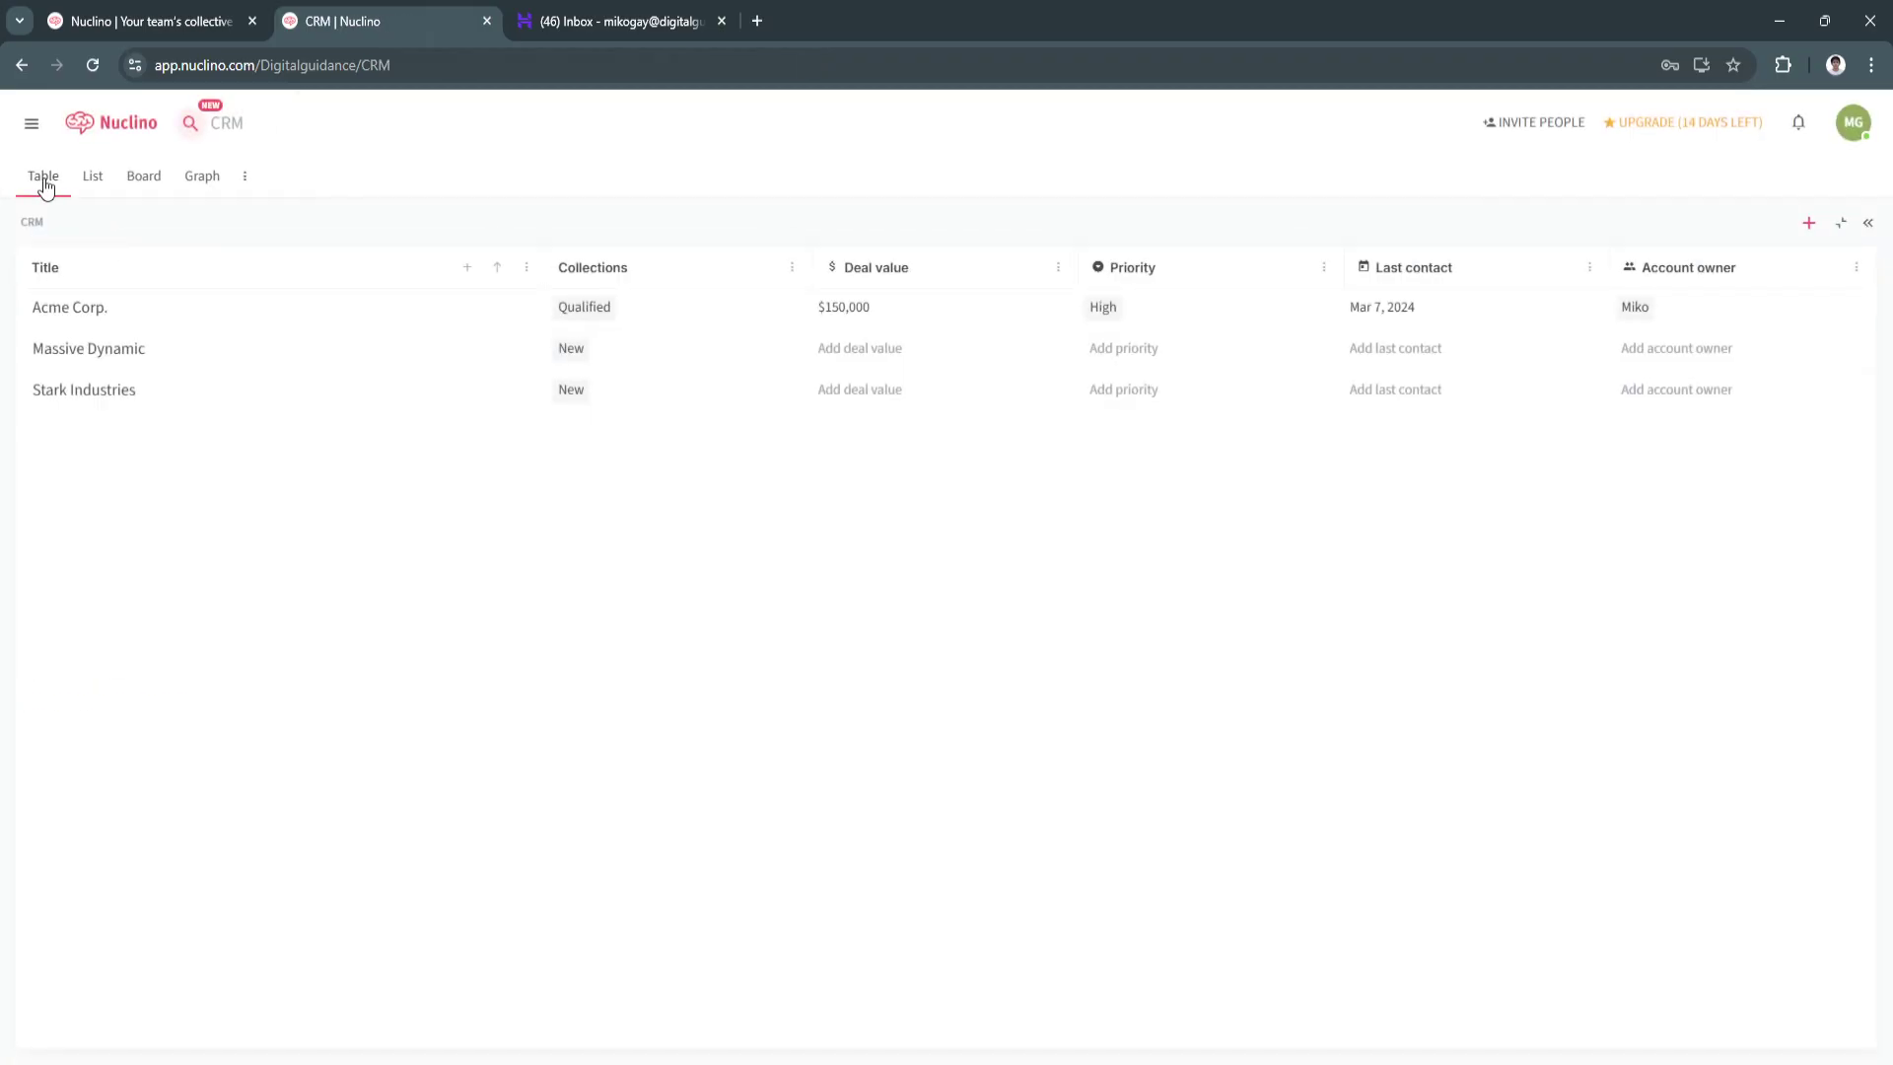
pyautogui.click(32, 123)
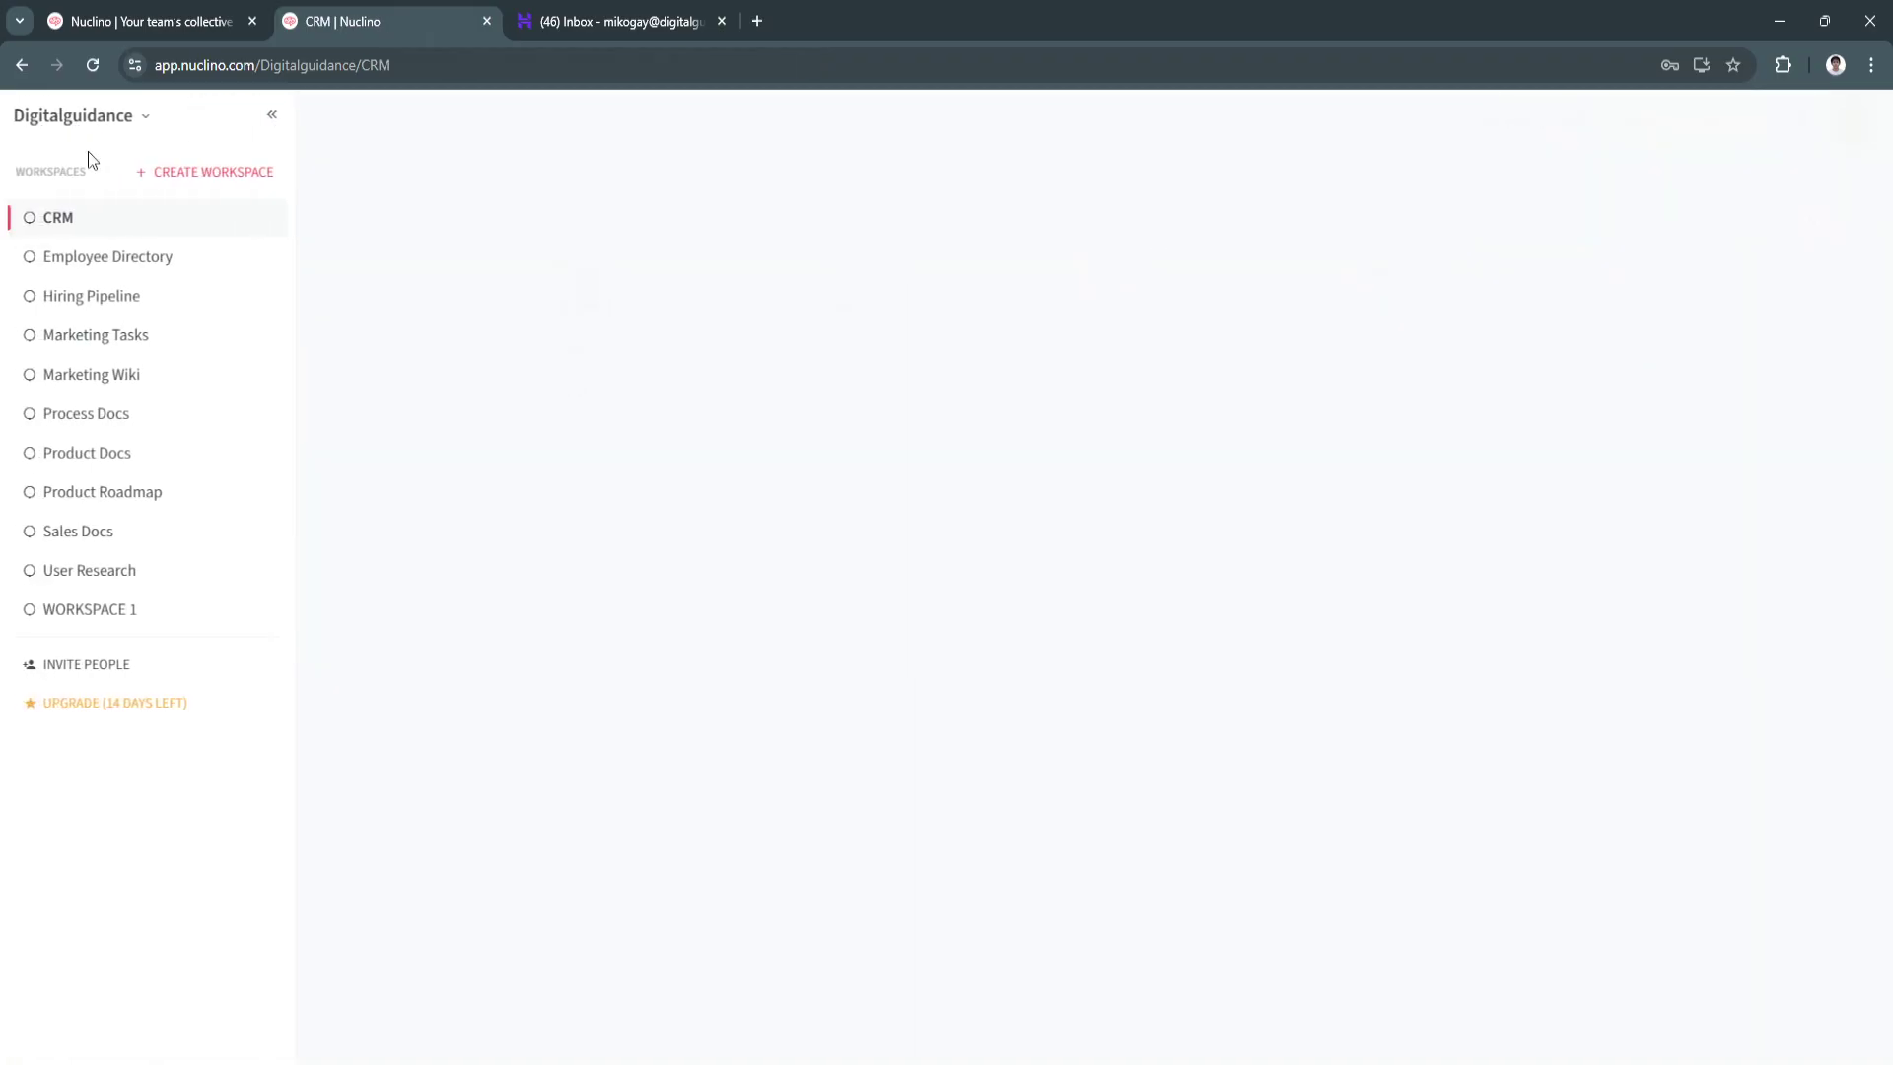
pyautogui.click(109, 225)
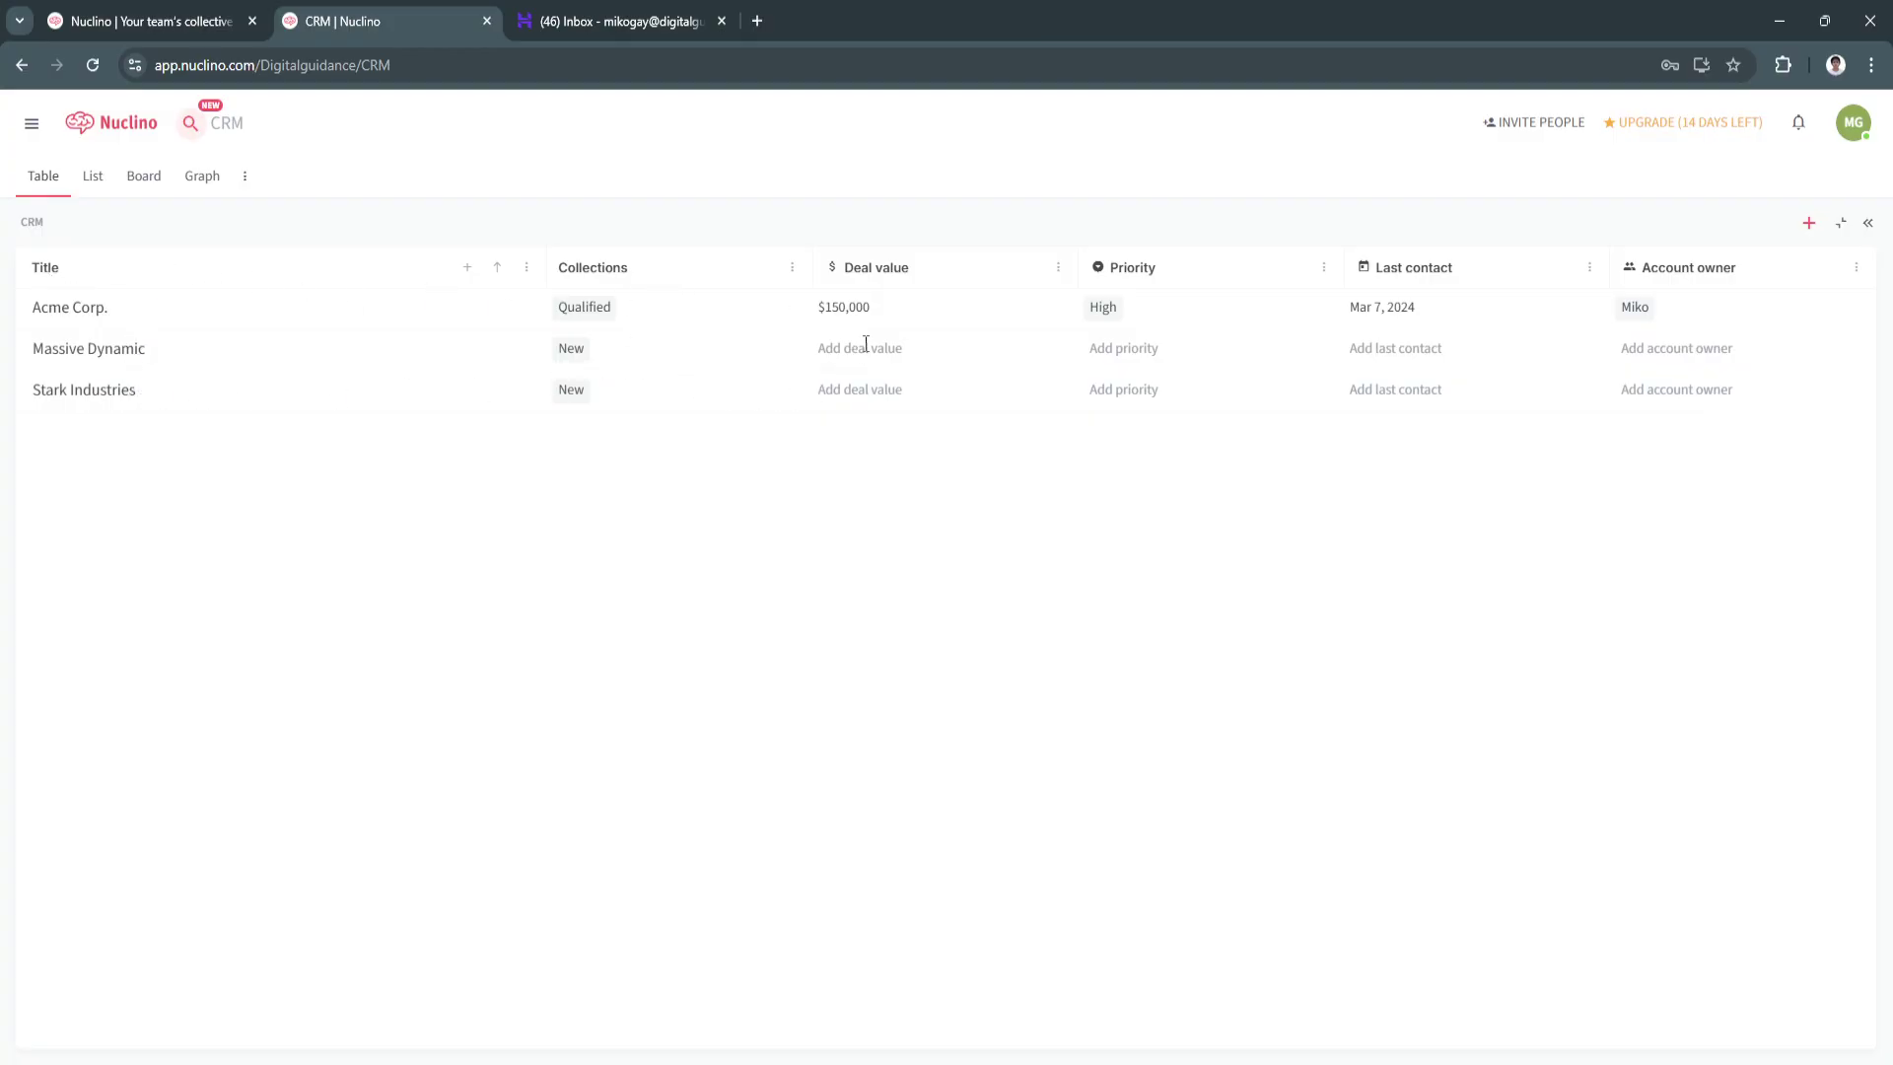
pyautogui.click(1149, 305)
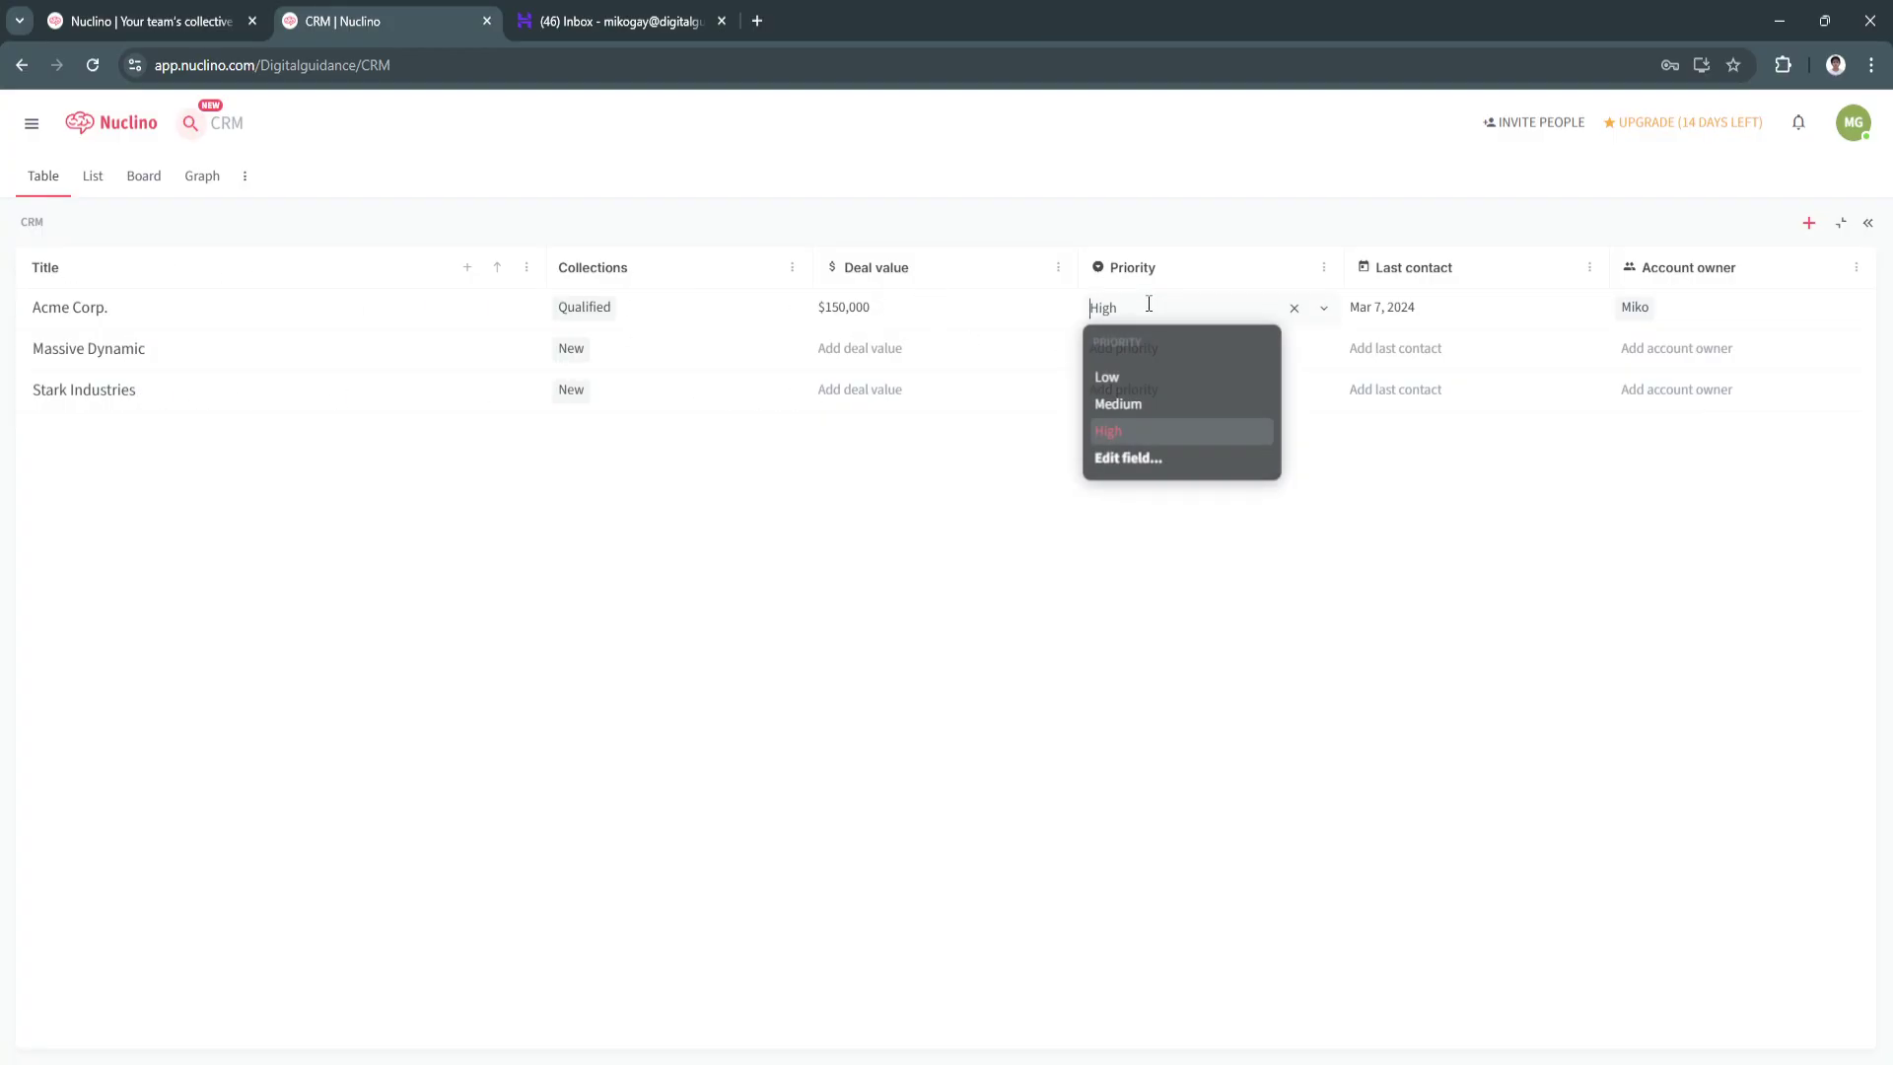
pyautogui.click(1133, 521)
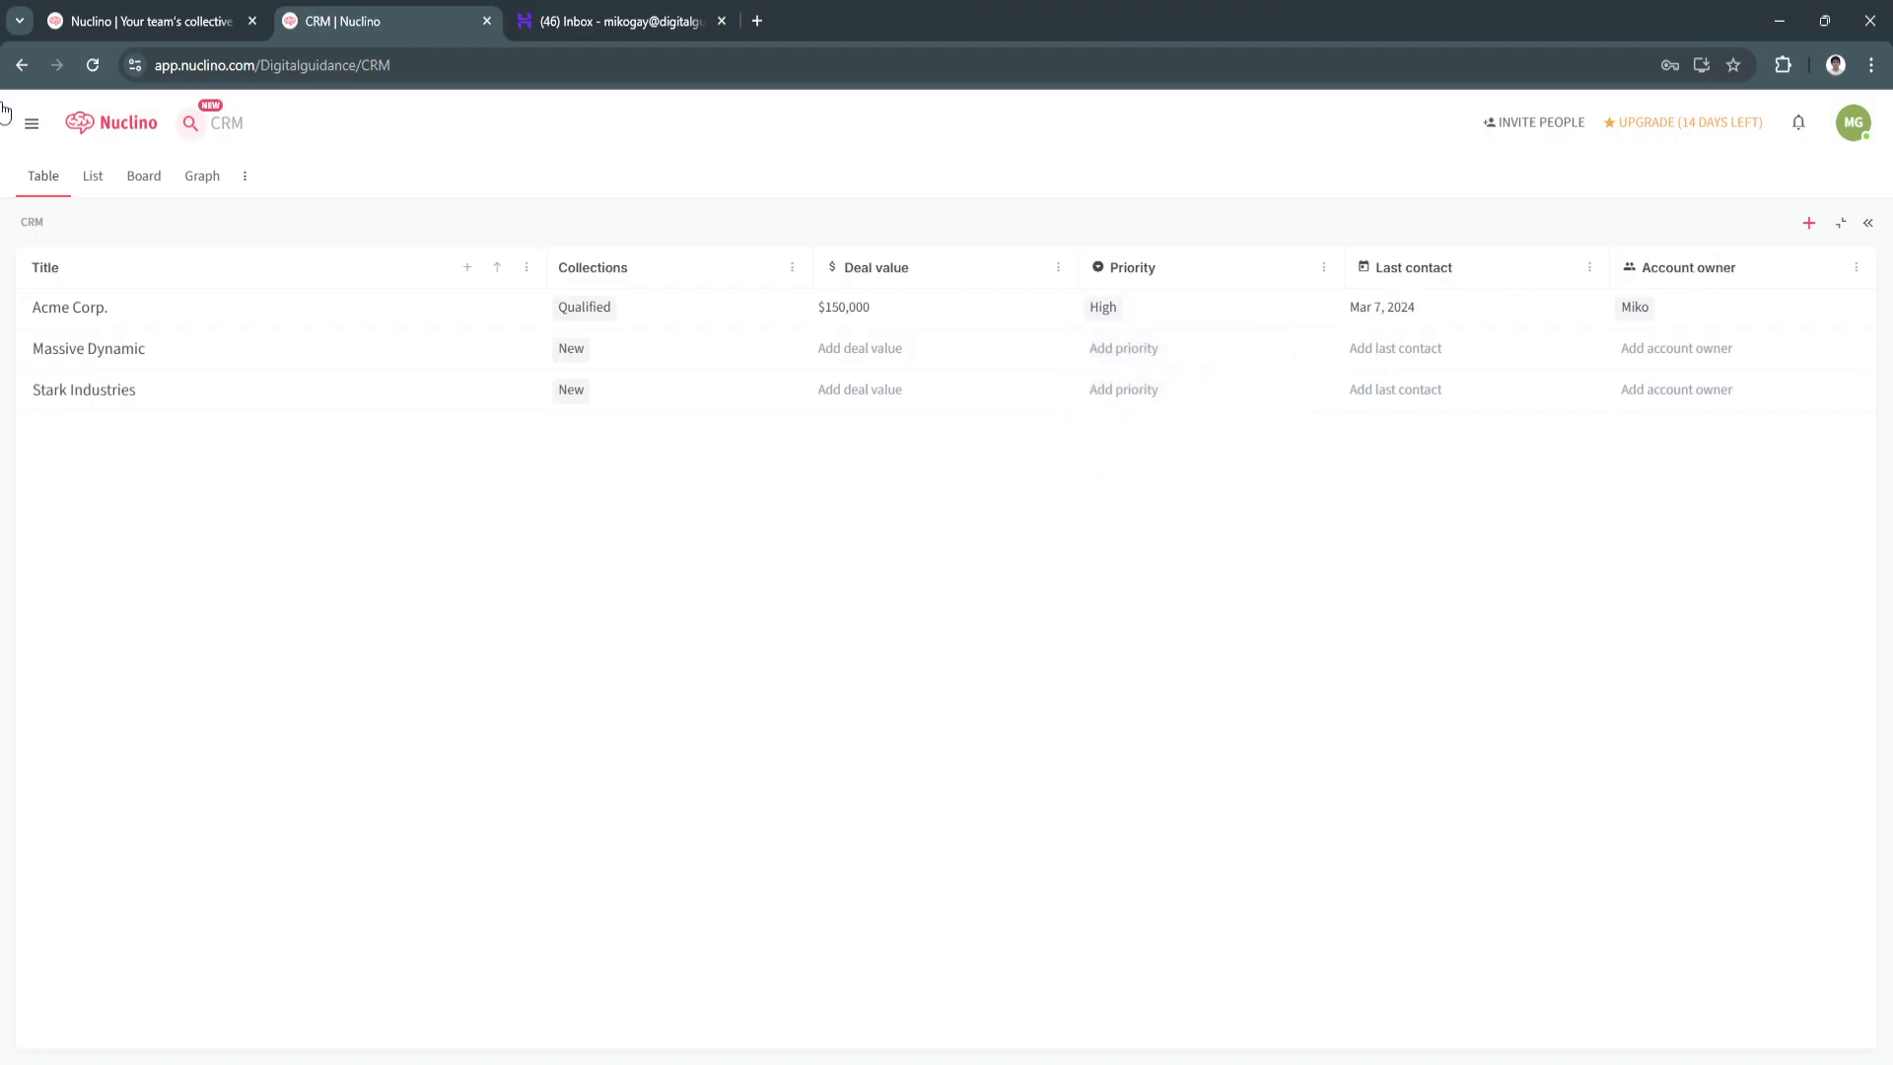
pyautogui.click(91, 177)
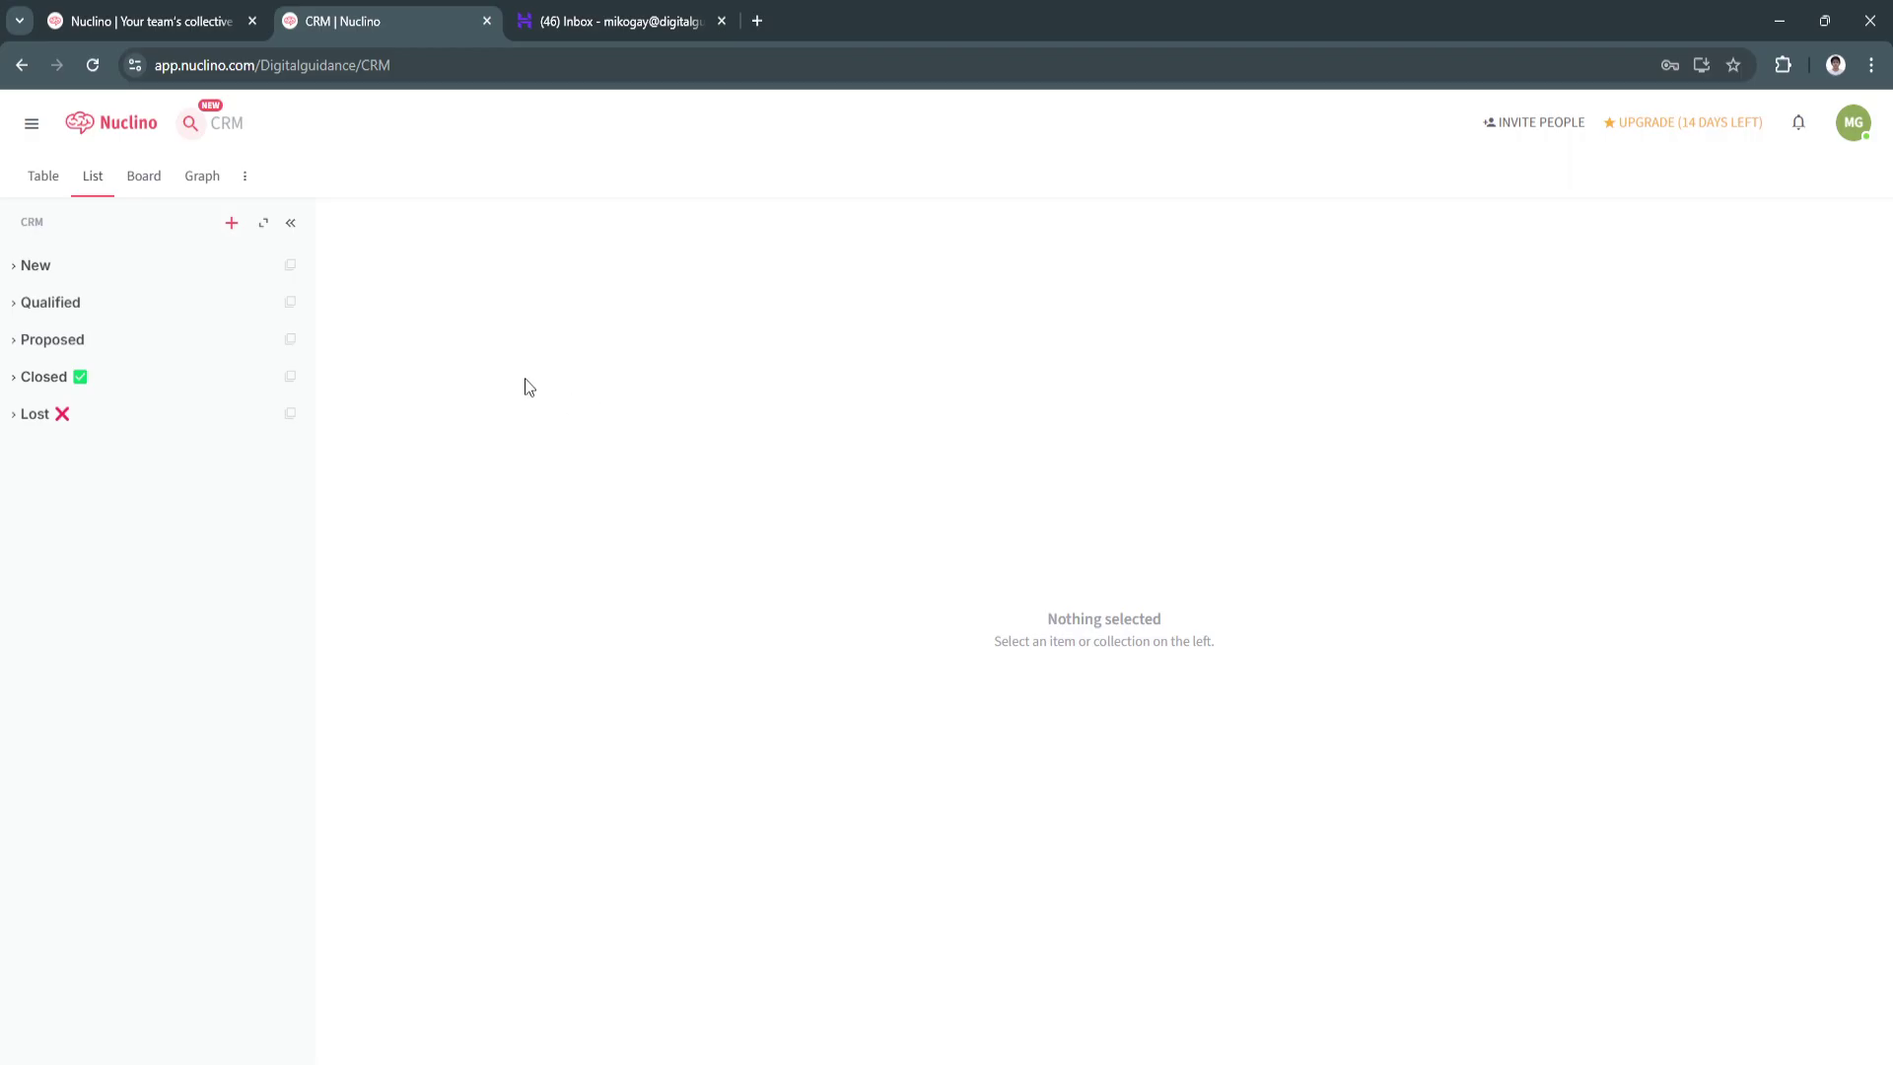
pyautogui.click(30, 124)
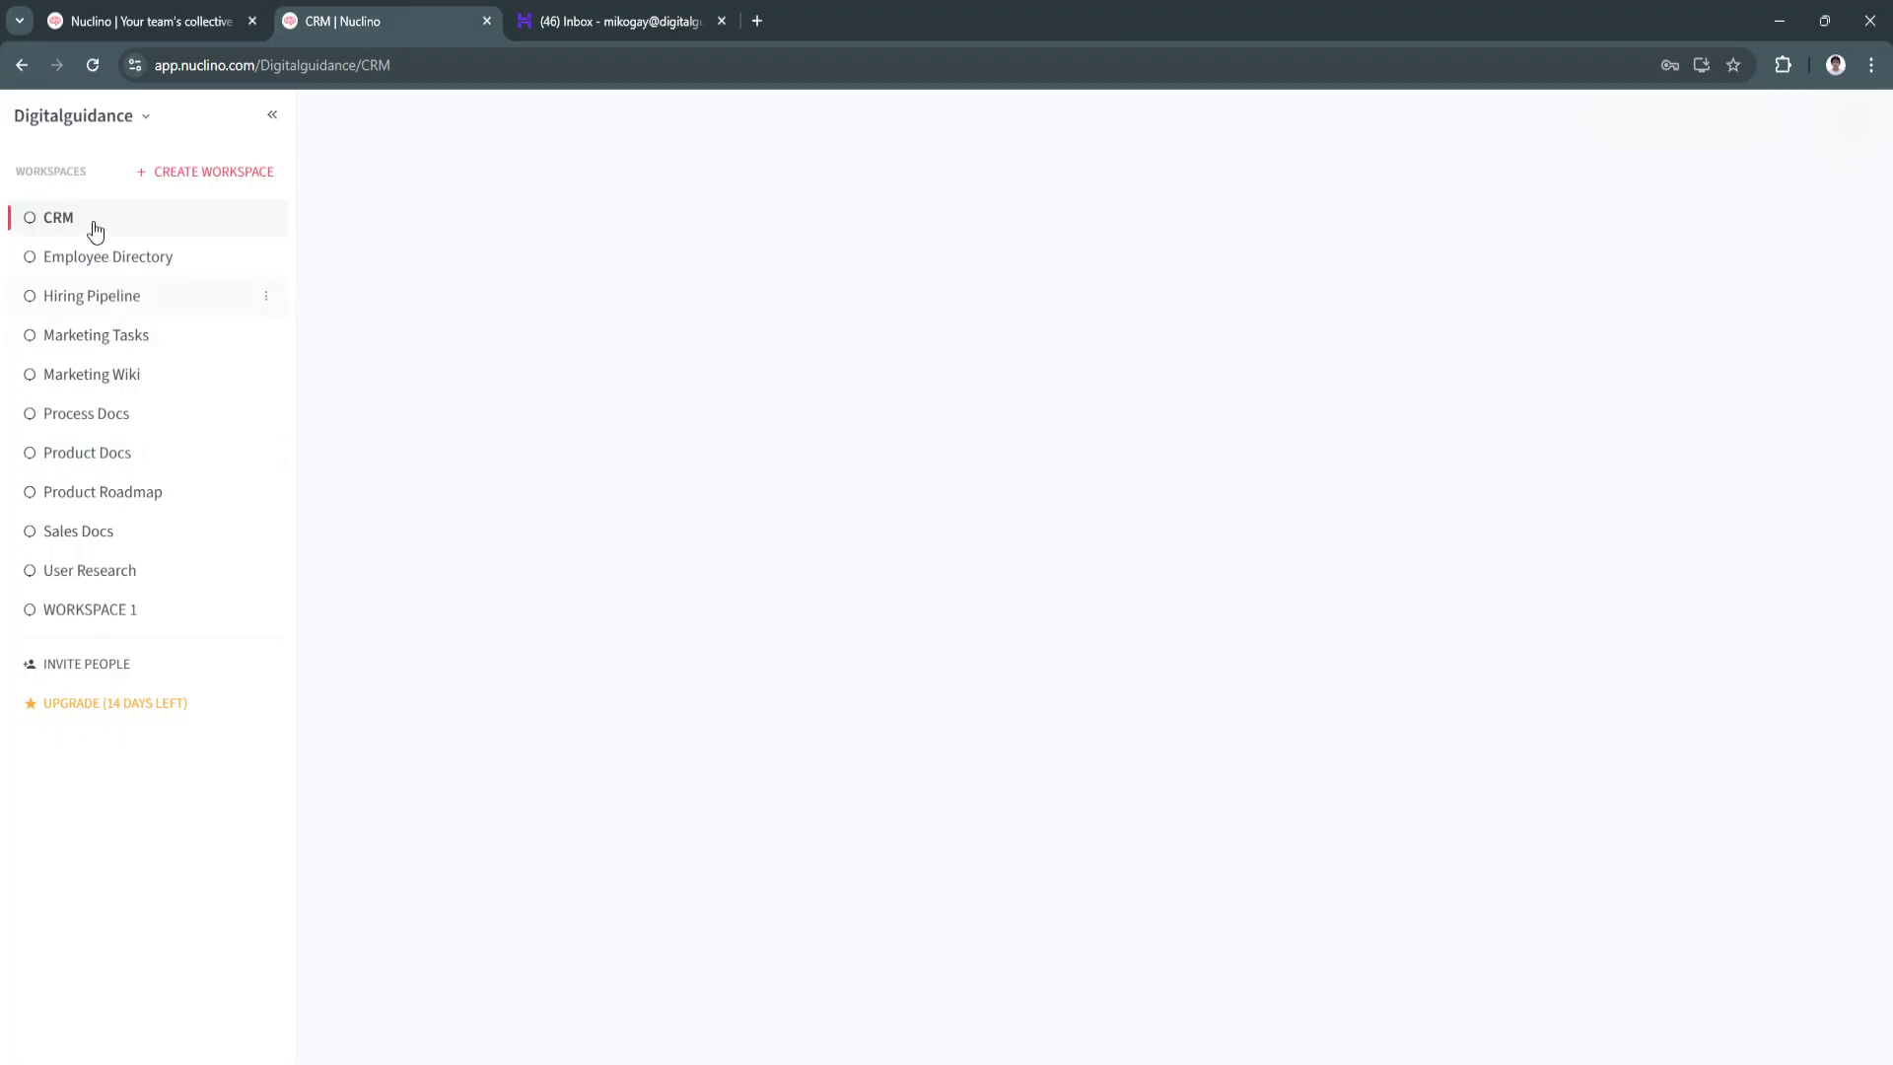
pyautogui.click(62, 501)
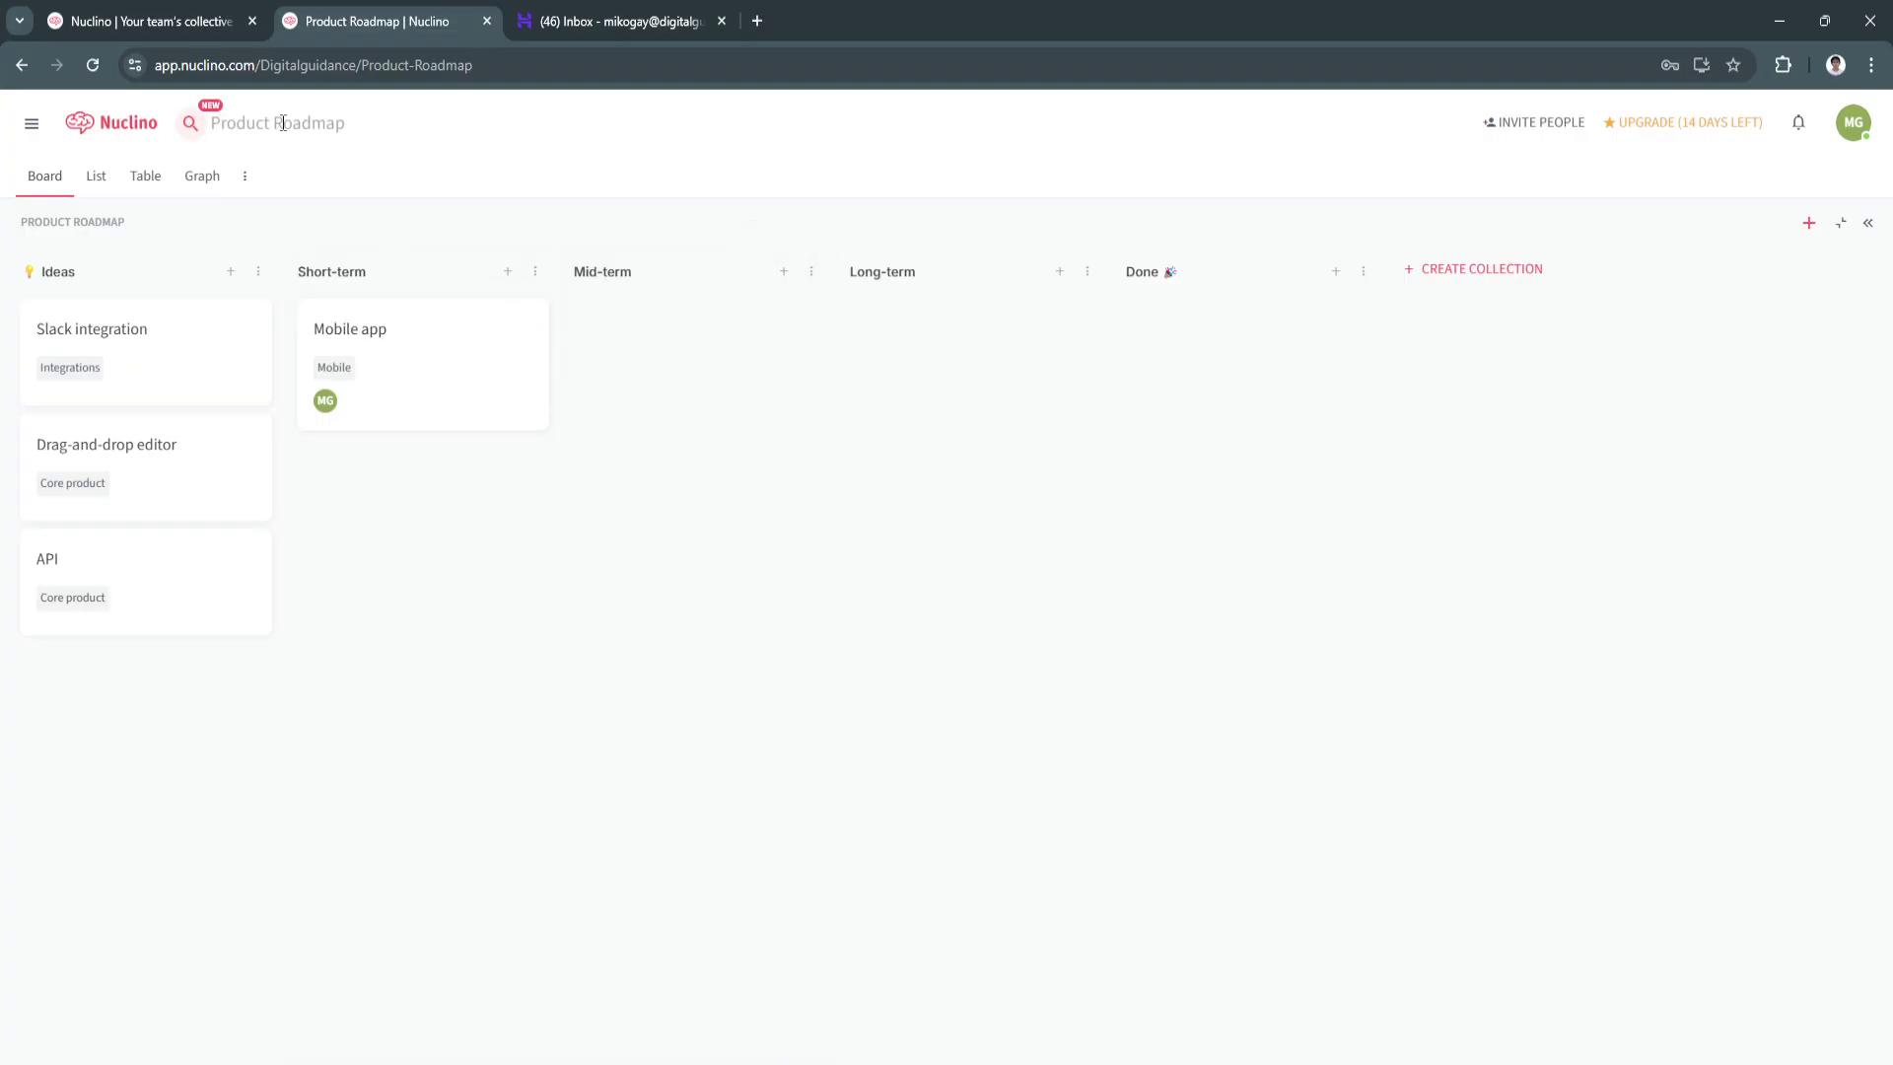
# In List view, expand the roadmap's Short-term and Mid-term collections.
pyautogui.click(96, 176)
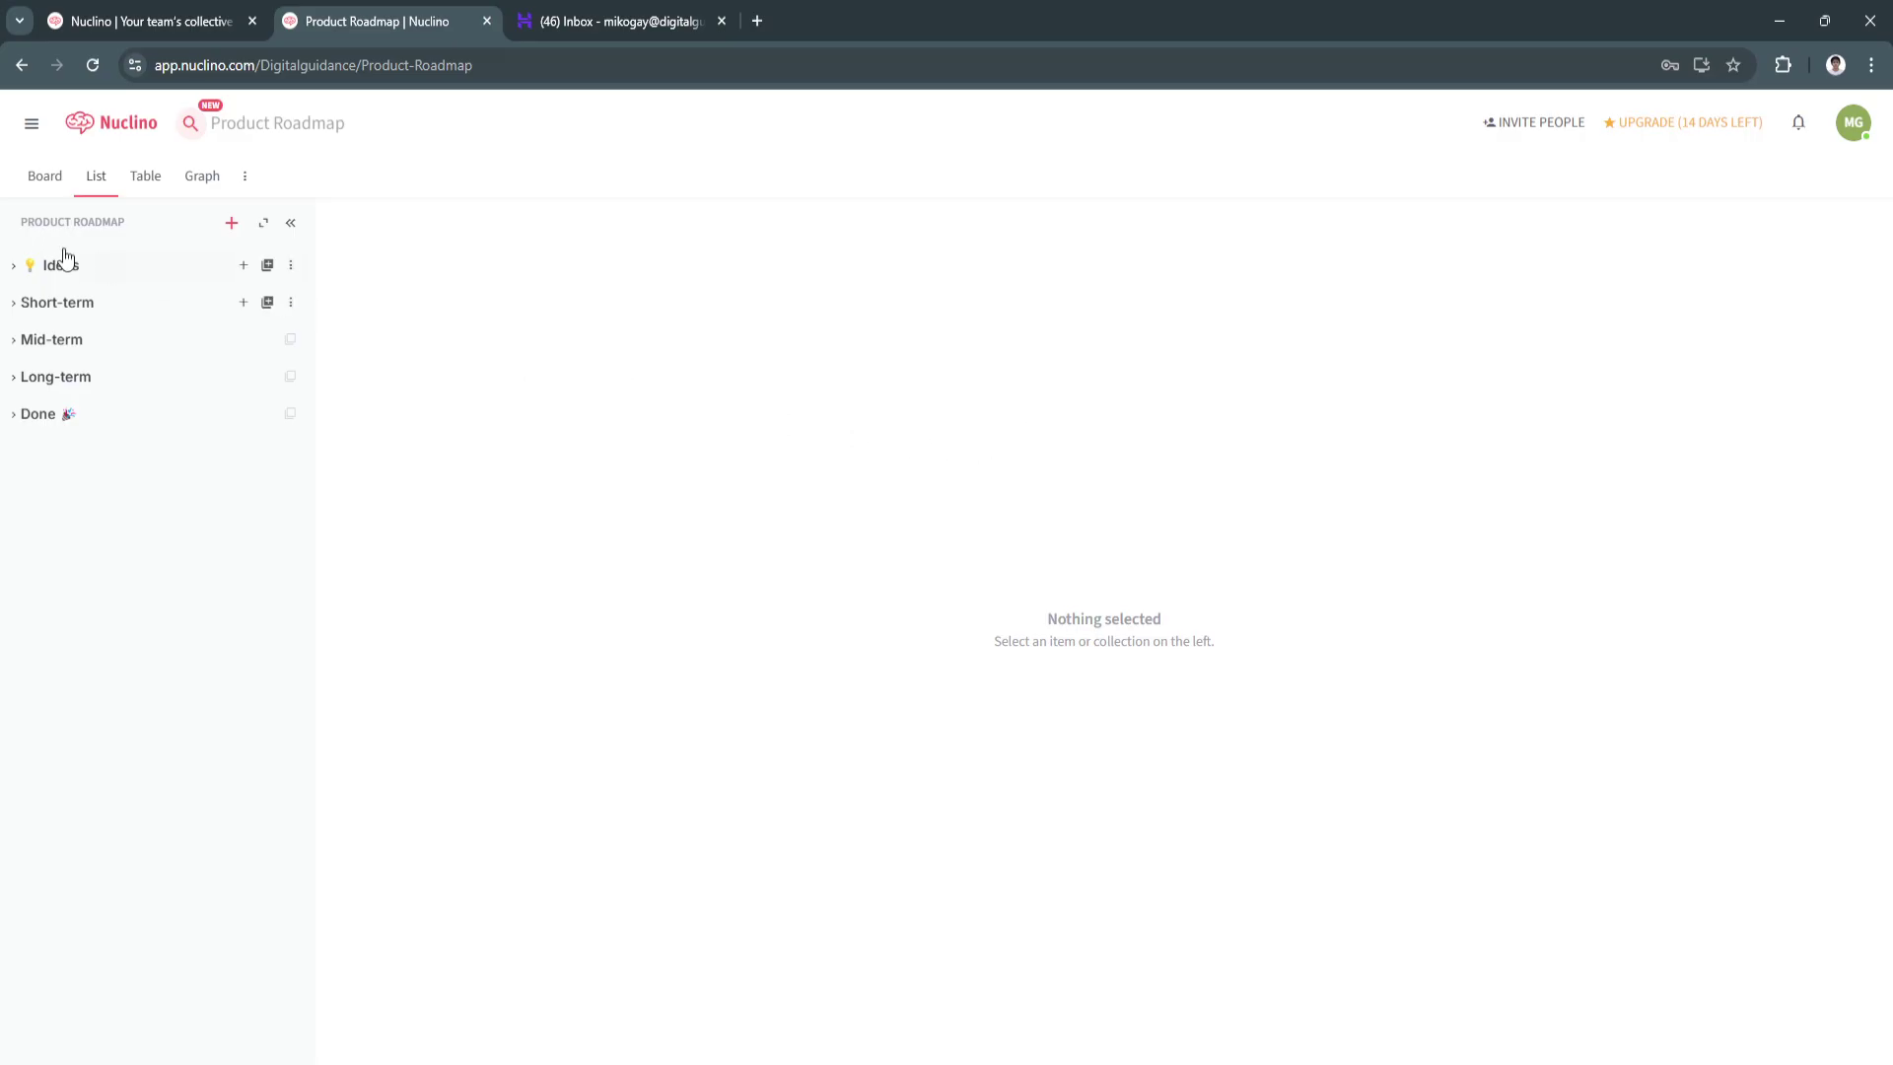
pyautogui.click(83, 303)
pyautogui.click(69, 381)
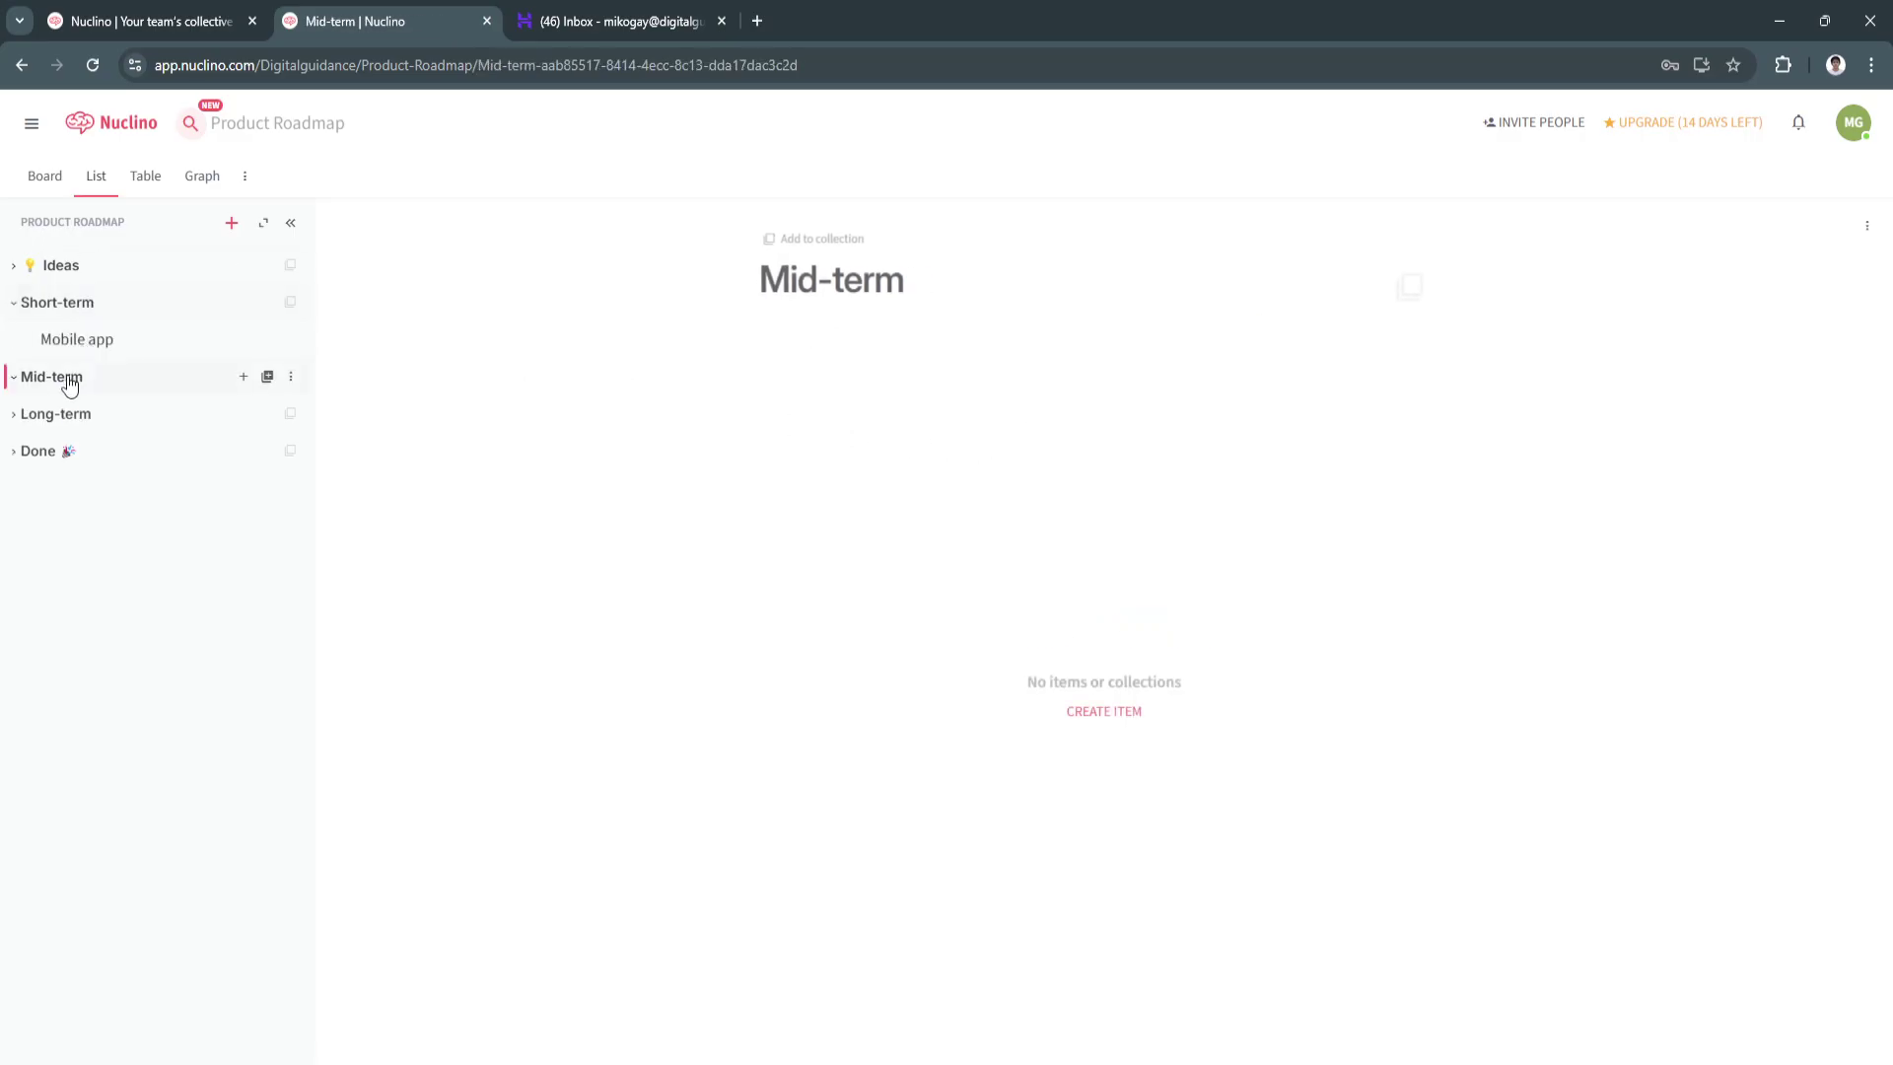
pyautogui.click(14, 378)
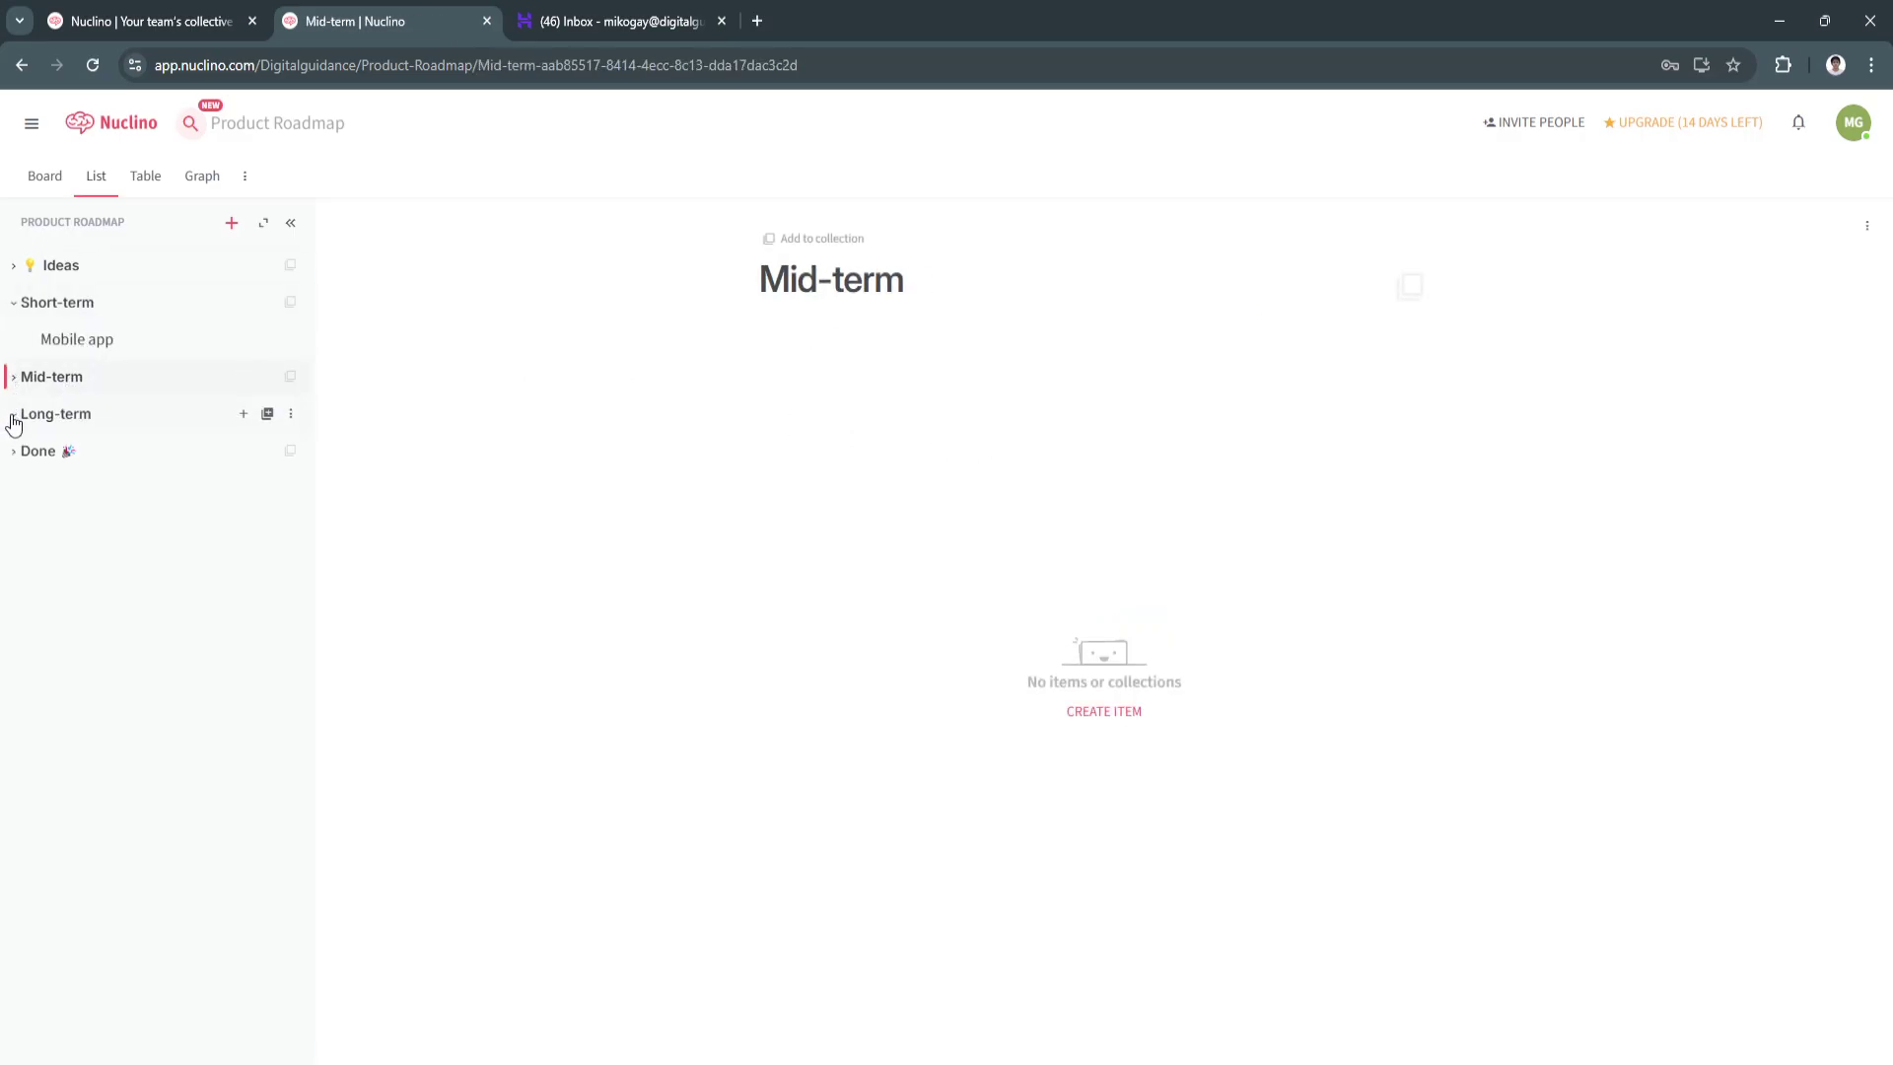
# View the roadmap as a table and a panned node graph, then list all workspaces.
pyautogui.click(141, 178)
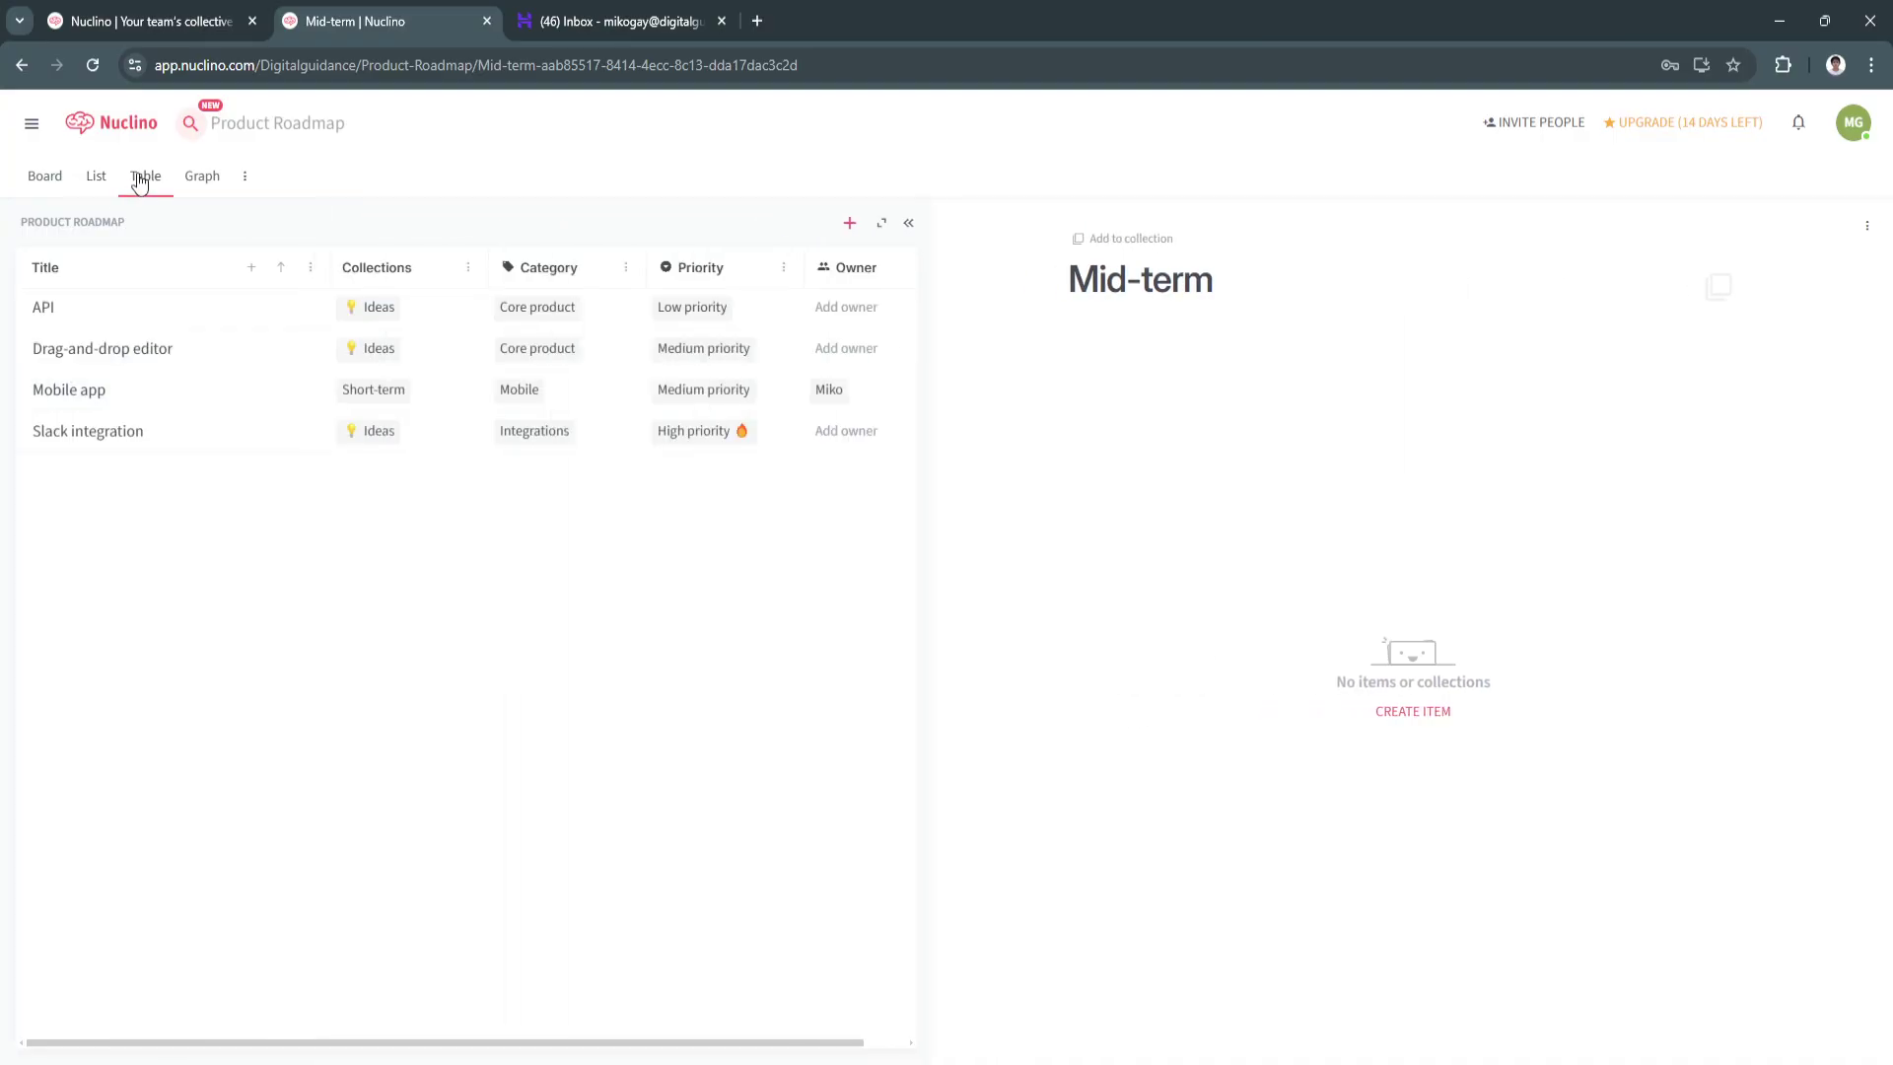
pyautogui.click(203, 180)
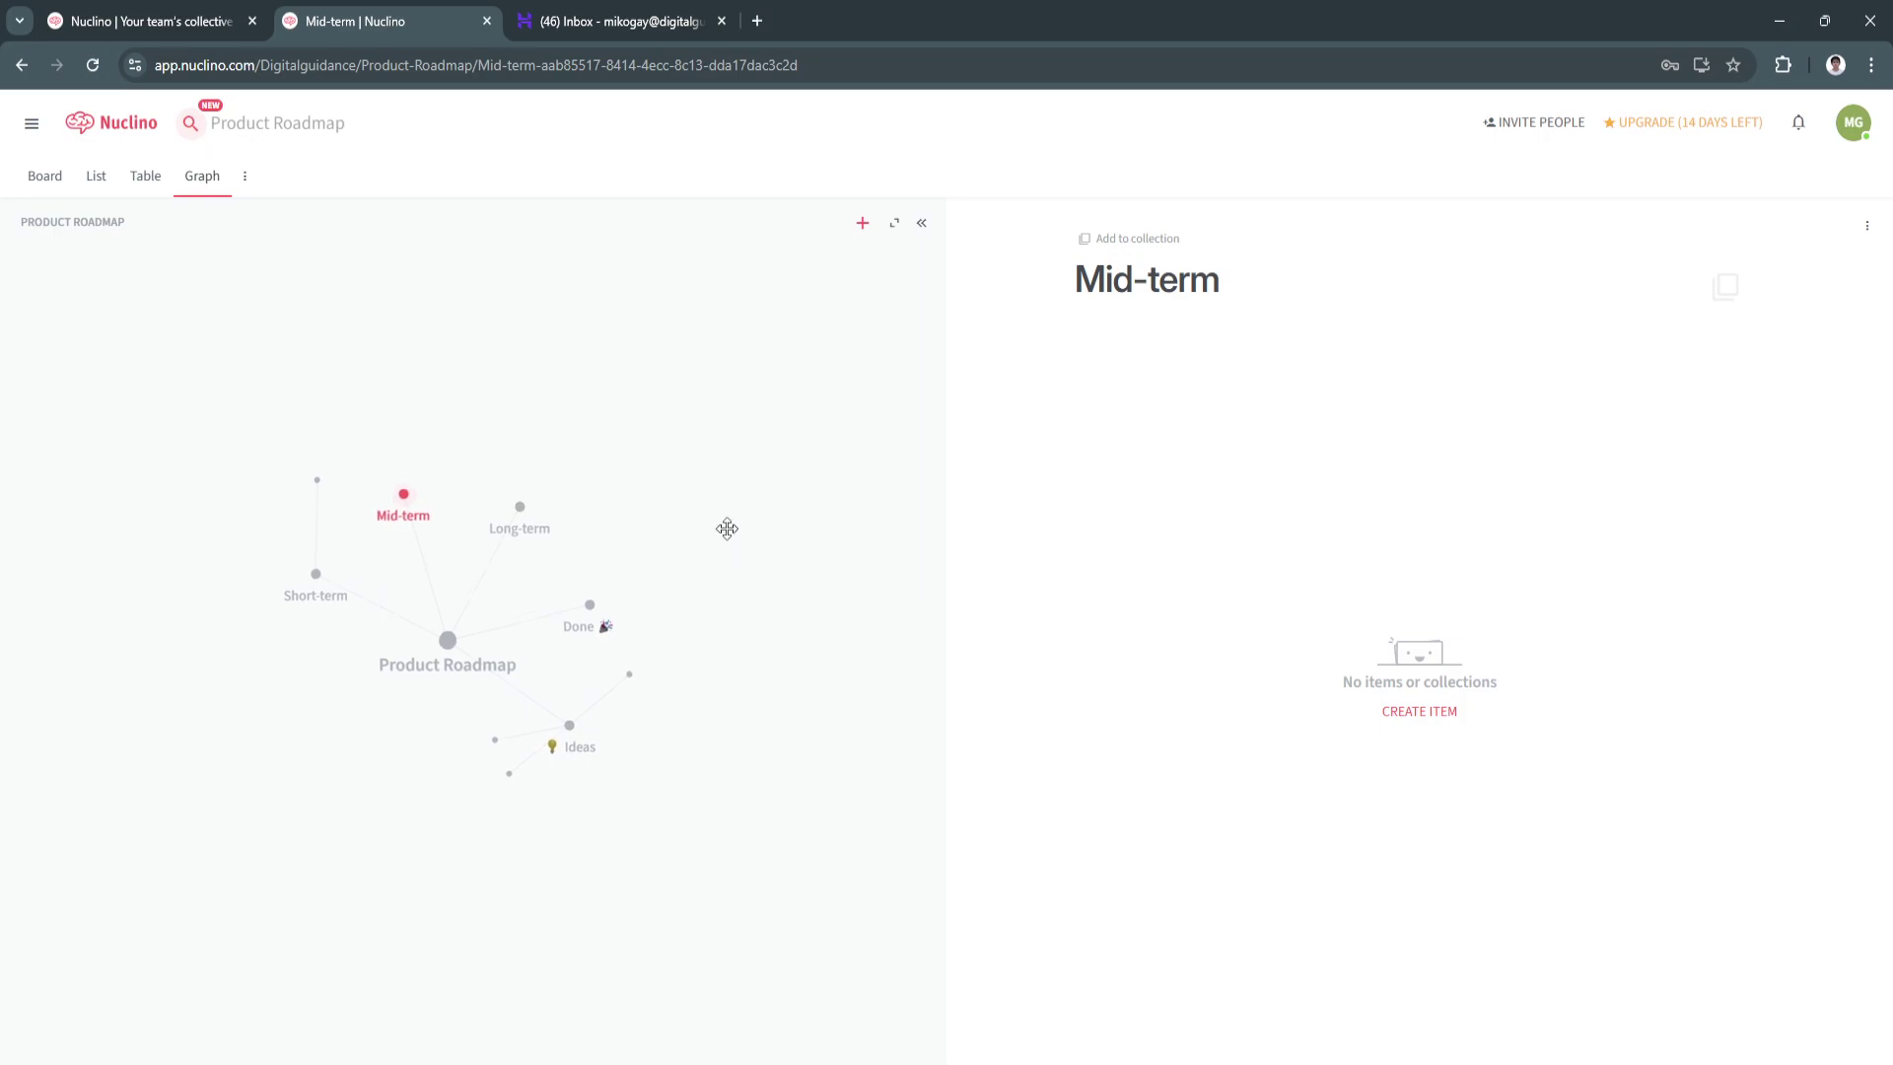
pyautogui.moveTo(727, 529); pyautogui.dragTo(782, 384)
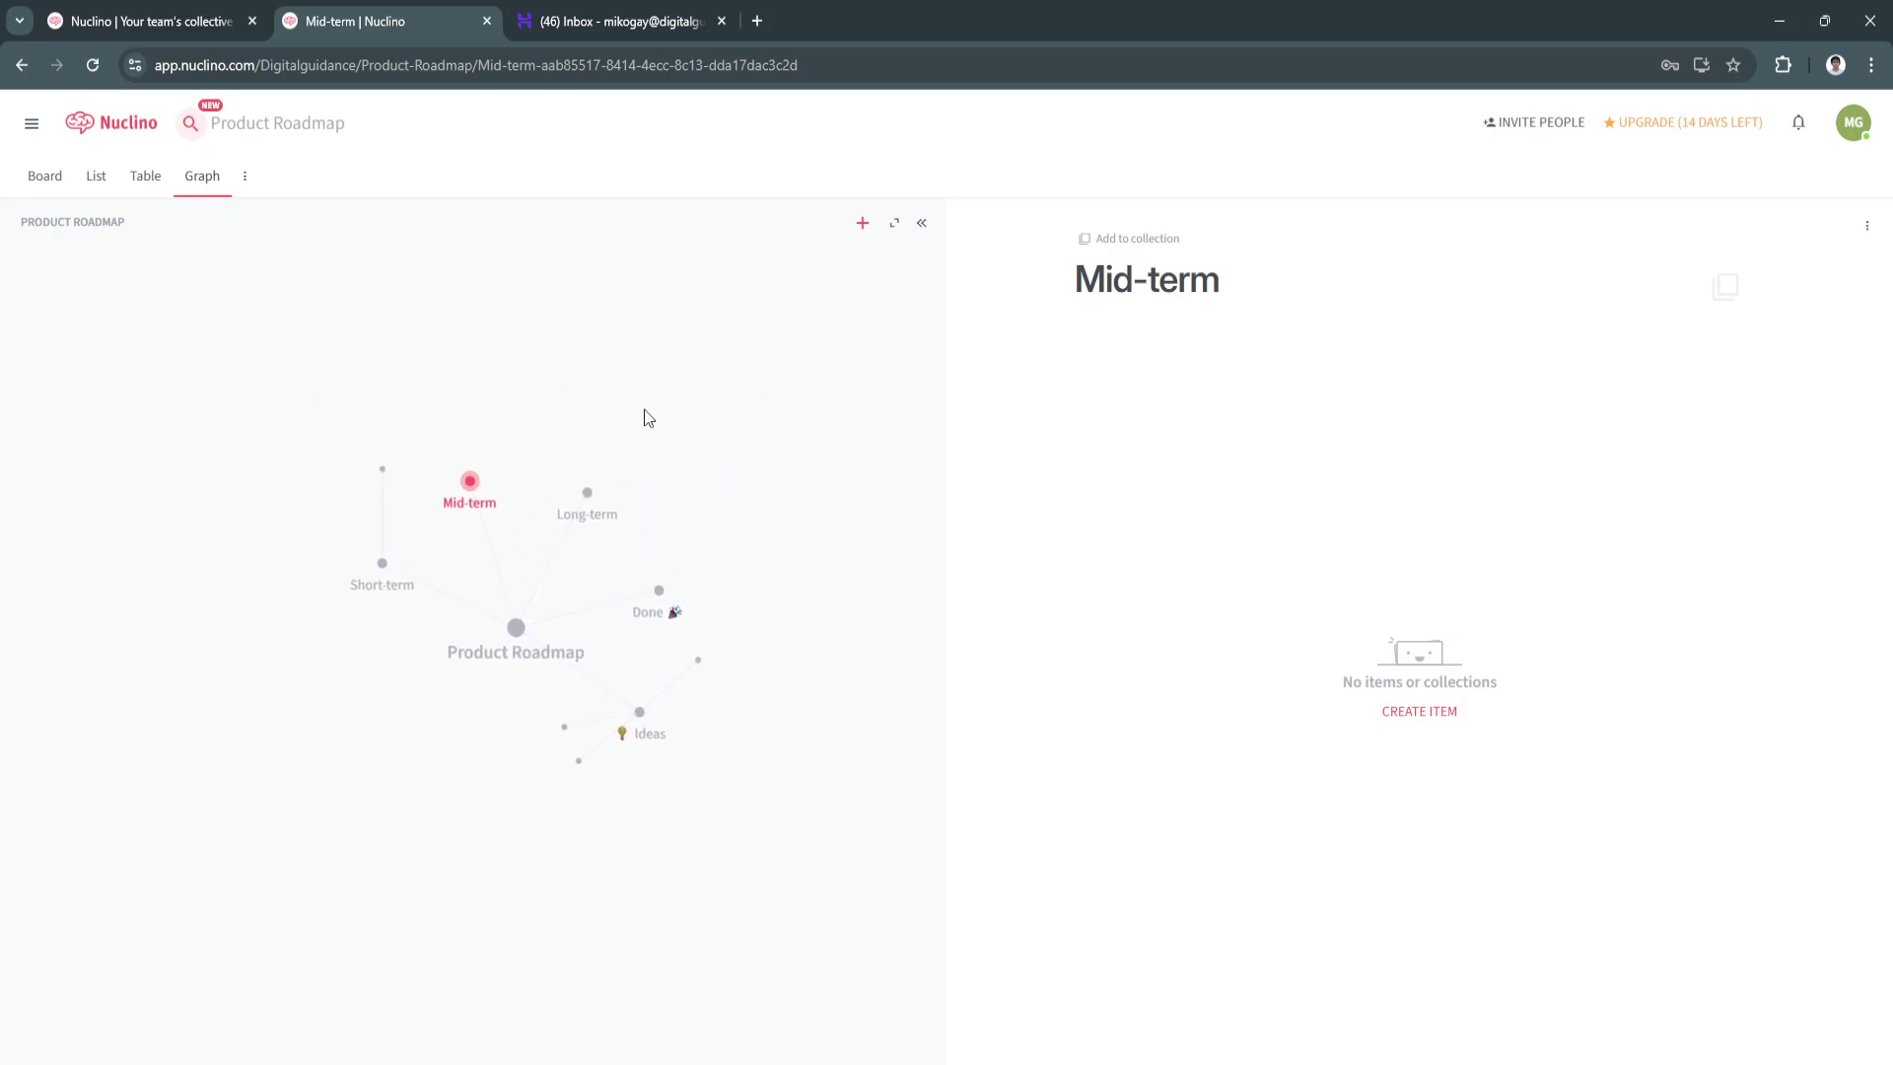
pyautogui.click(32, 124)
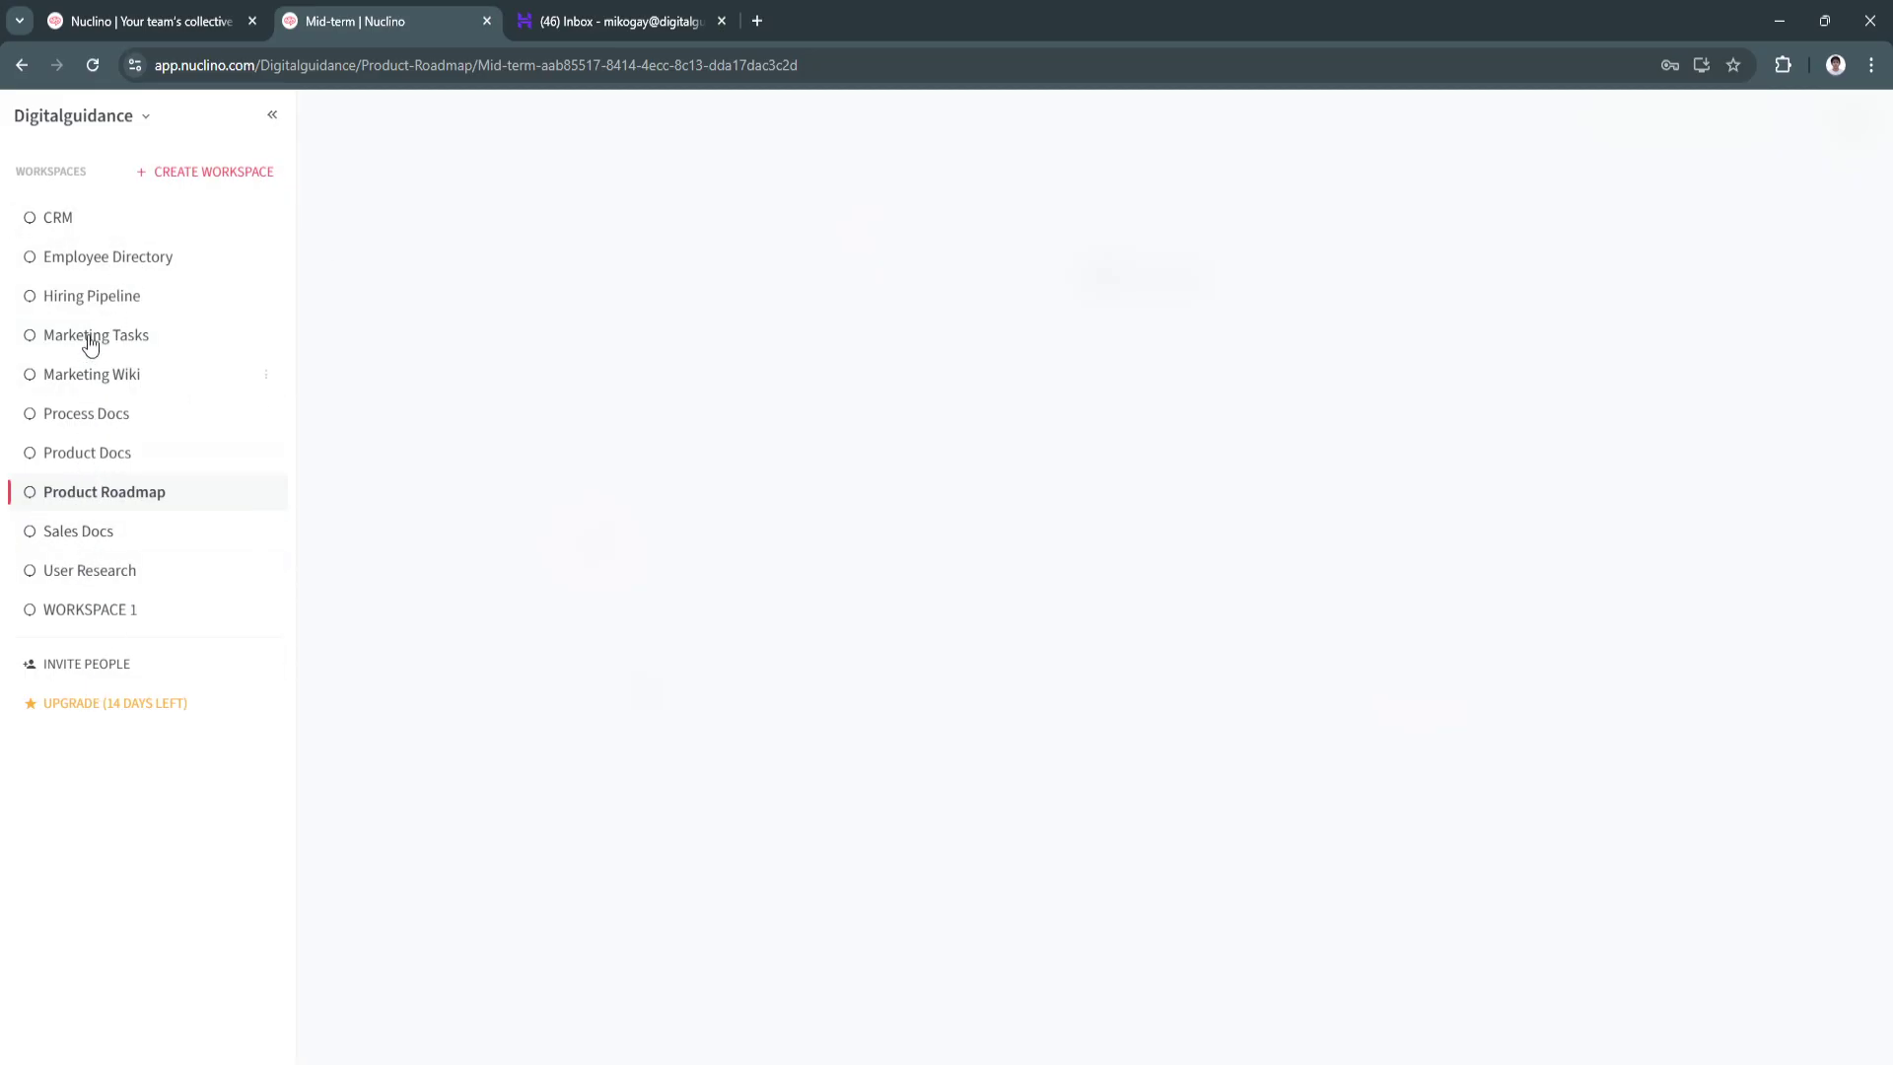
# Open Sales Docs, scroll through its Welcome! page, and display its collections as a board.
pyautogui.click(59, 532)
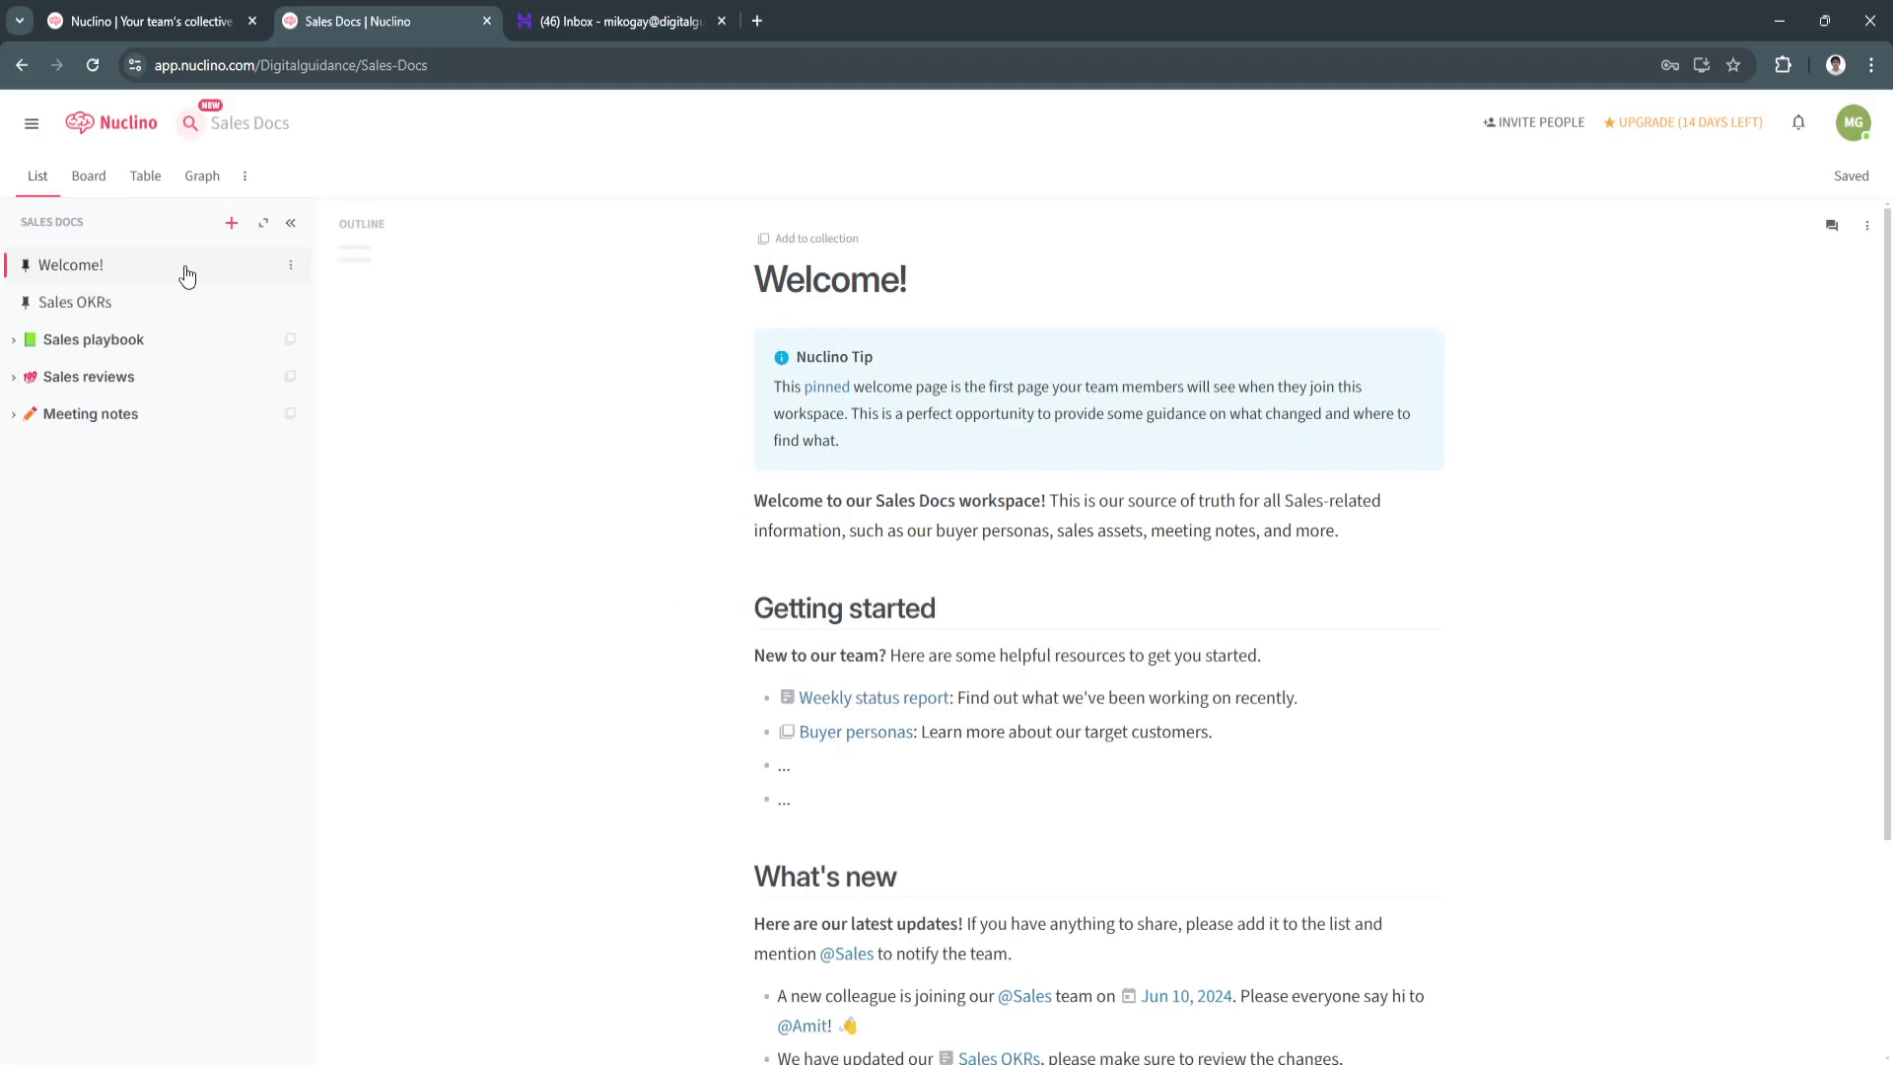
pyautogui.click(89, 177)
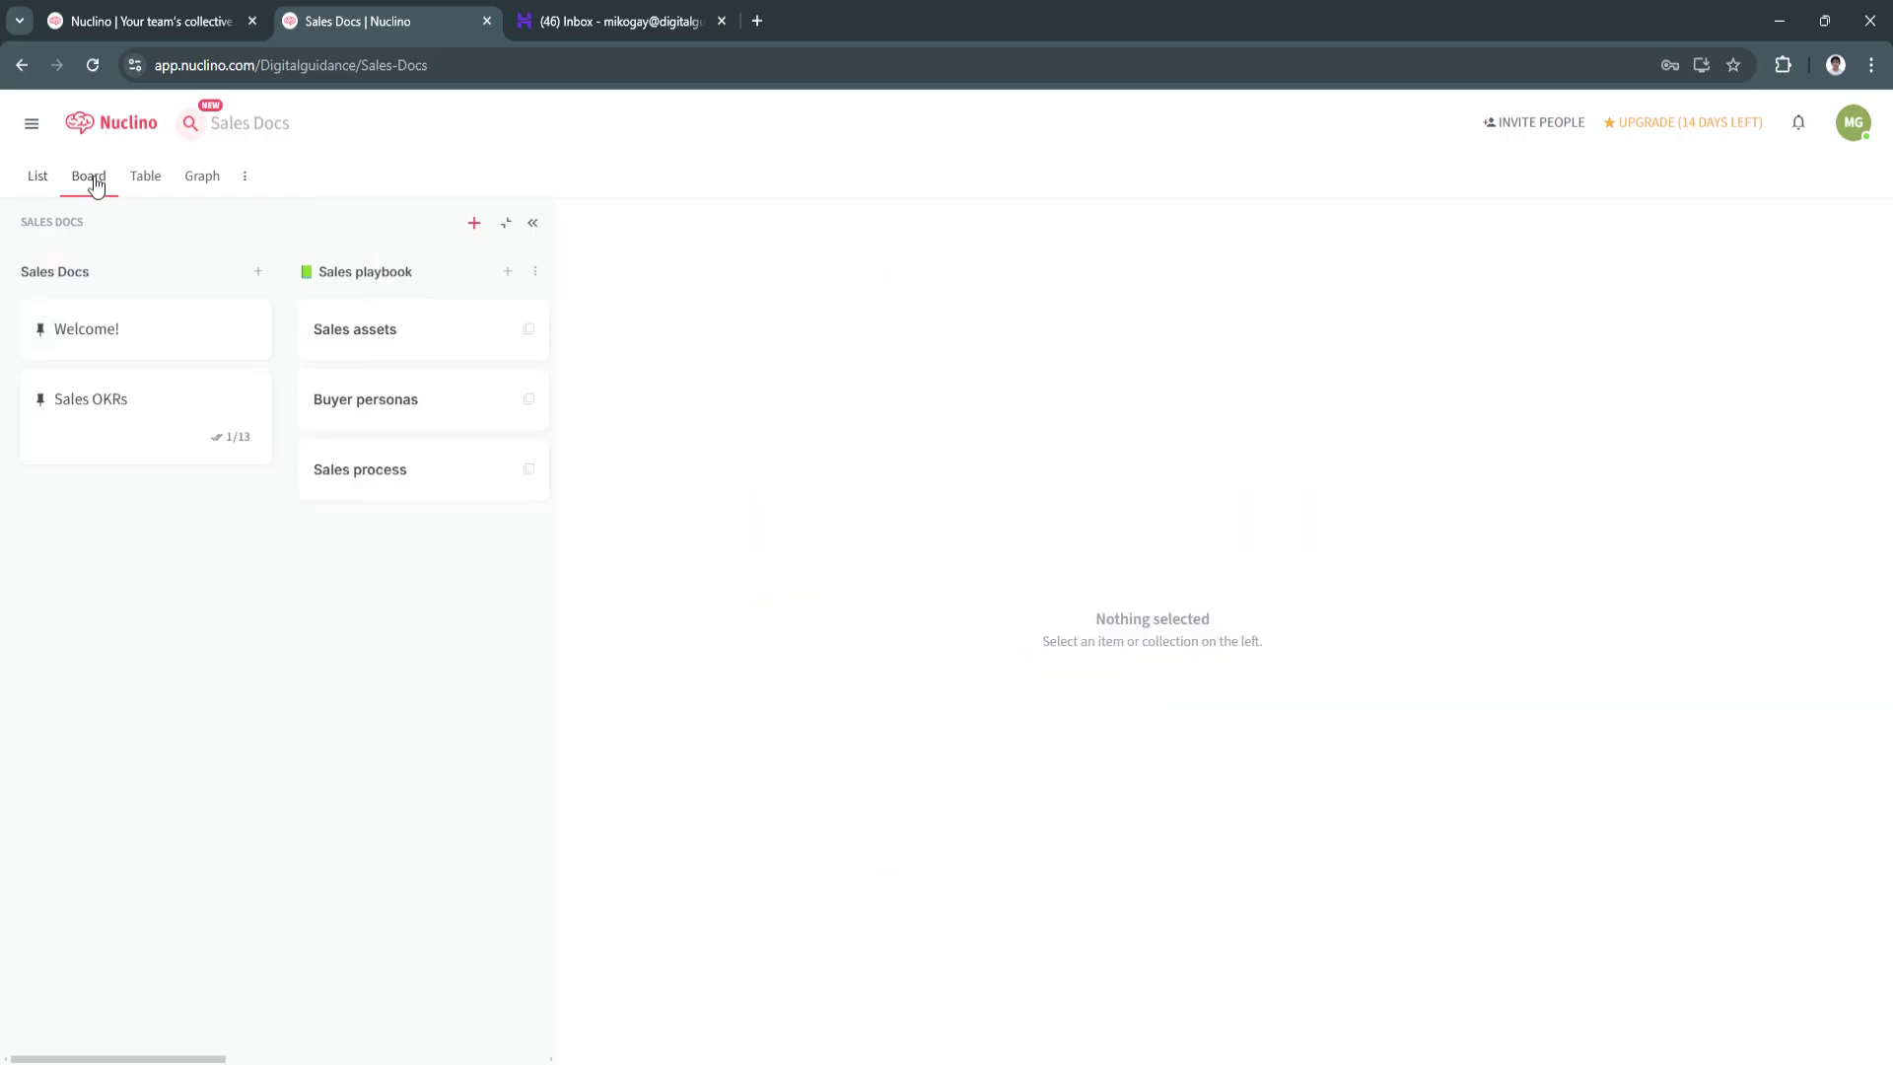
pyautogui.click(39, 177)
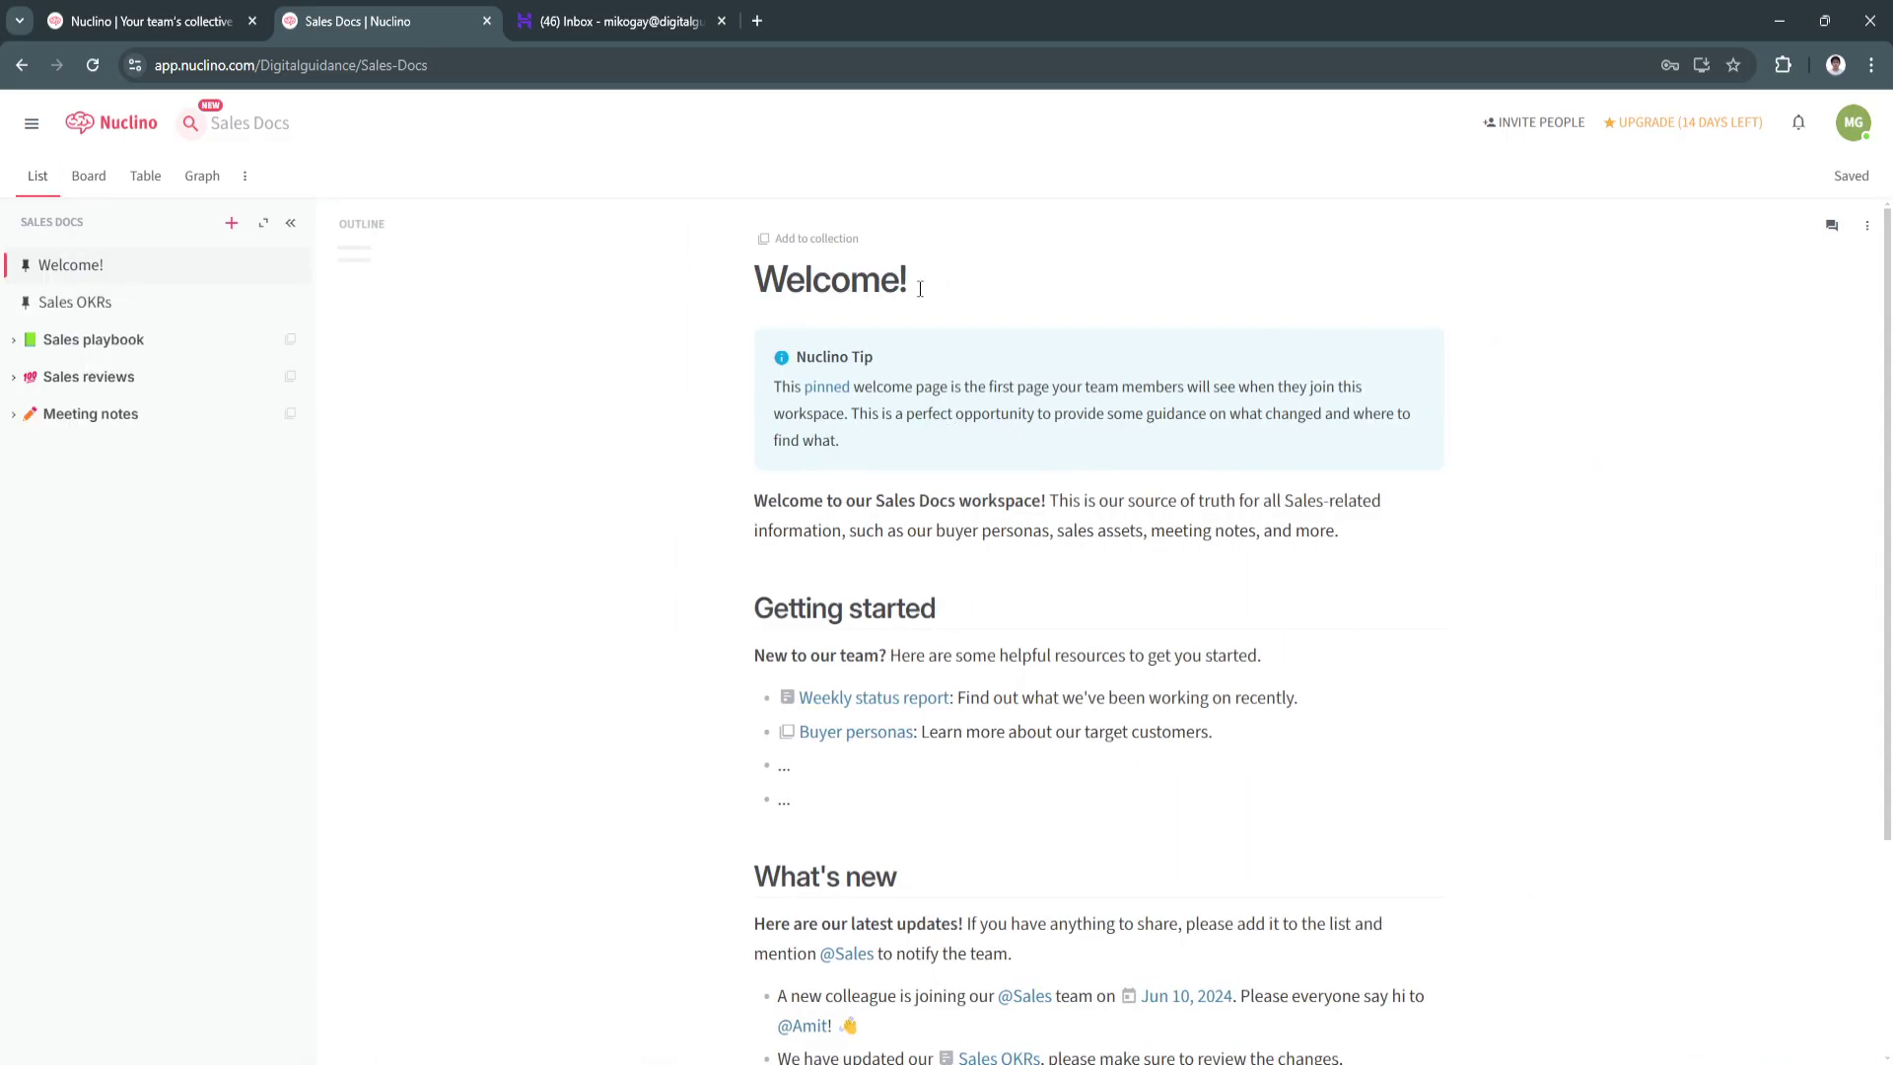
pyautogui.scroll(-1, 886, 512)
pyautogui.scroll(-2, 1032, 589)
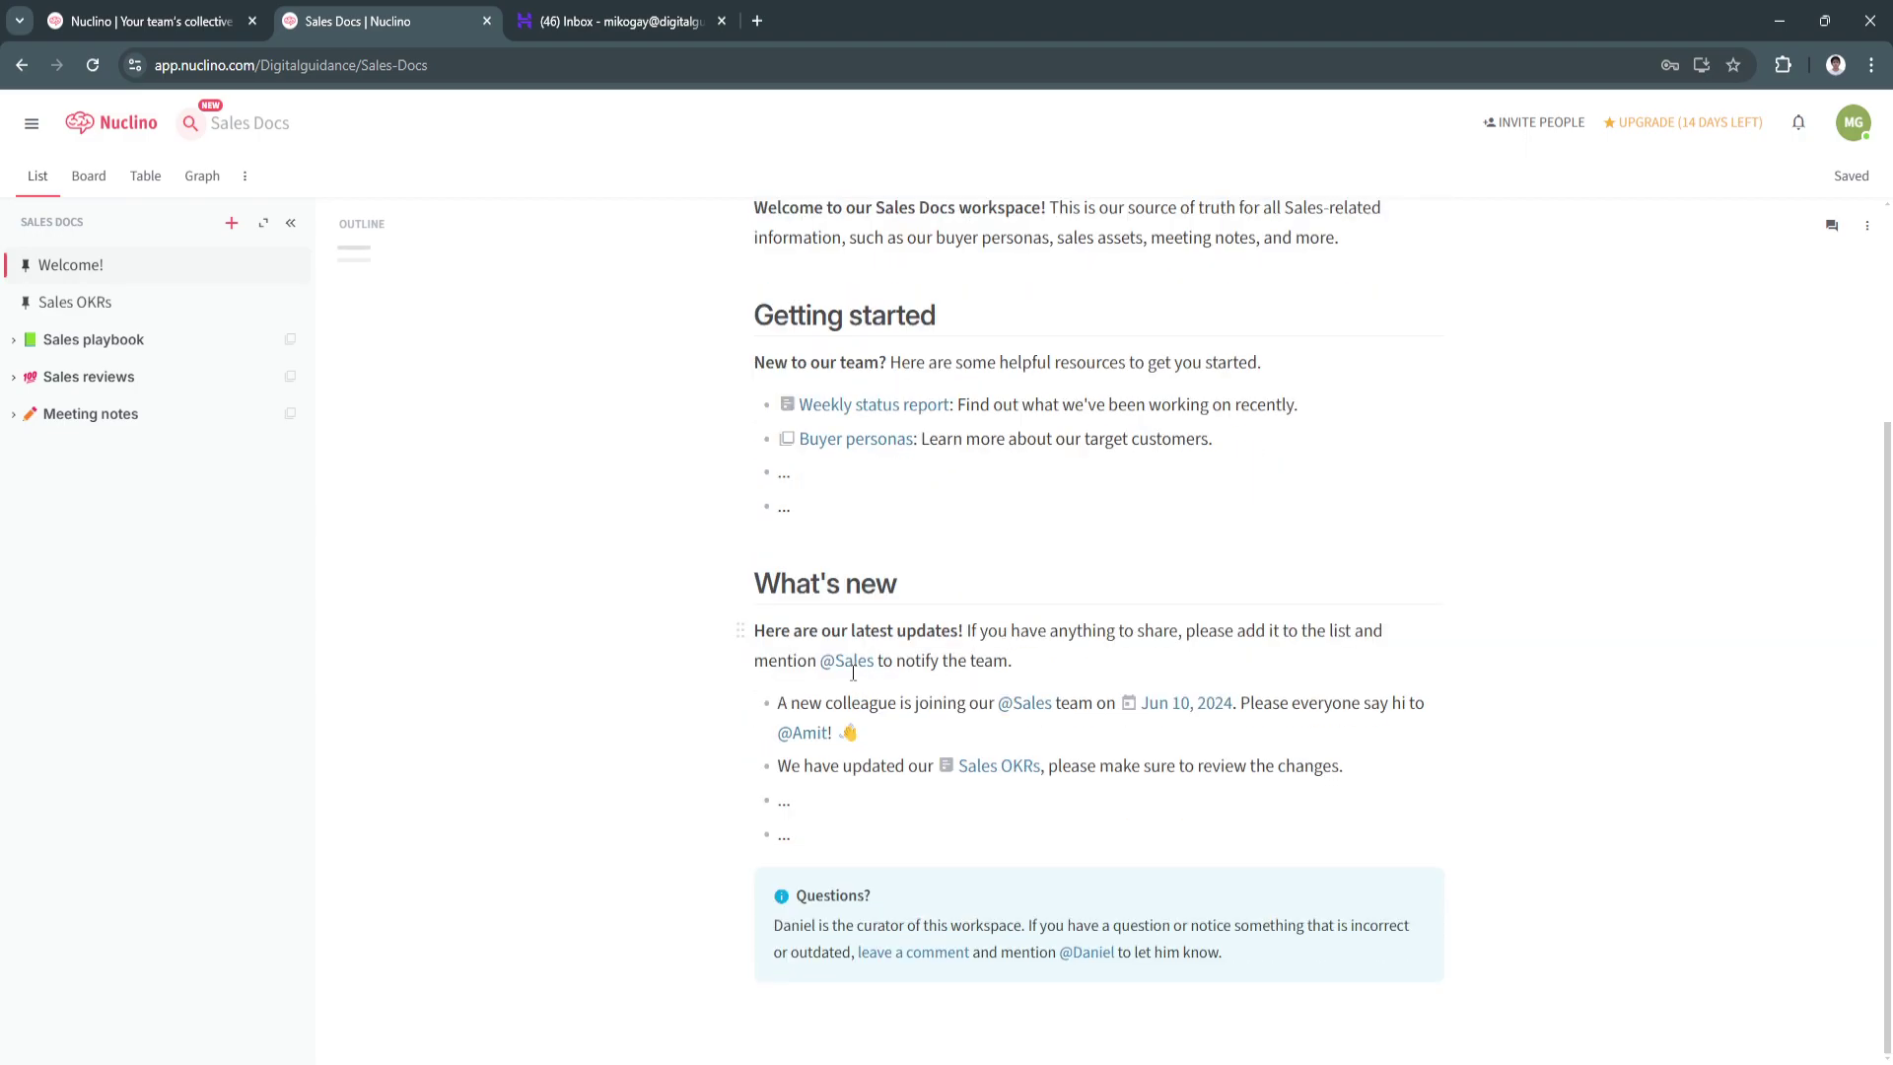
pyautogui.click(89, 177)
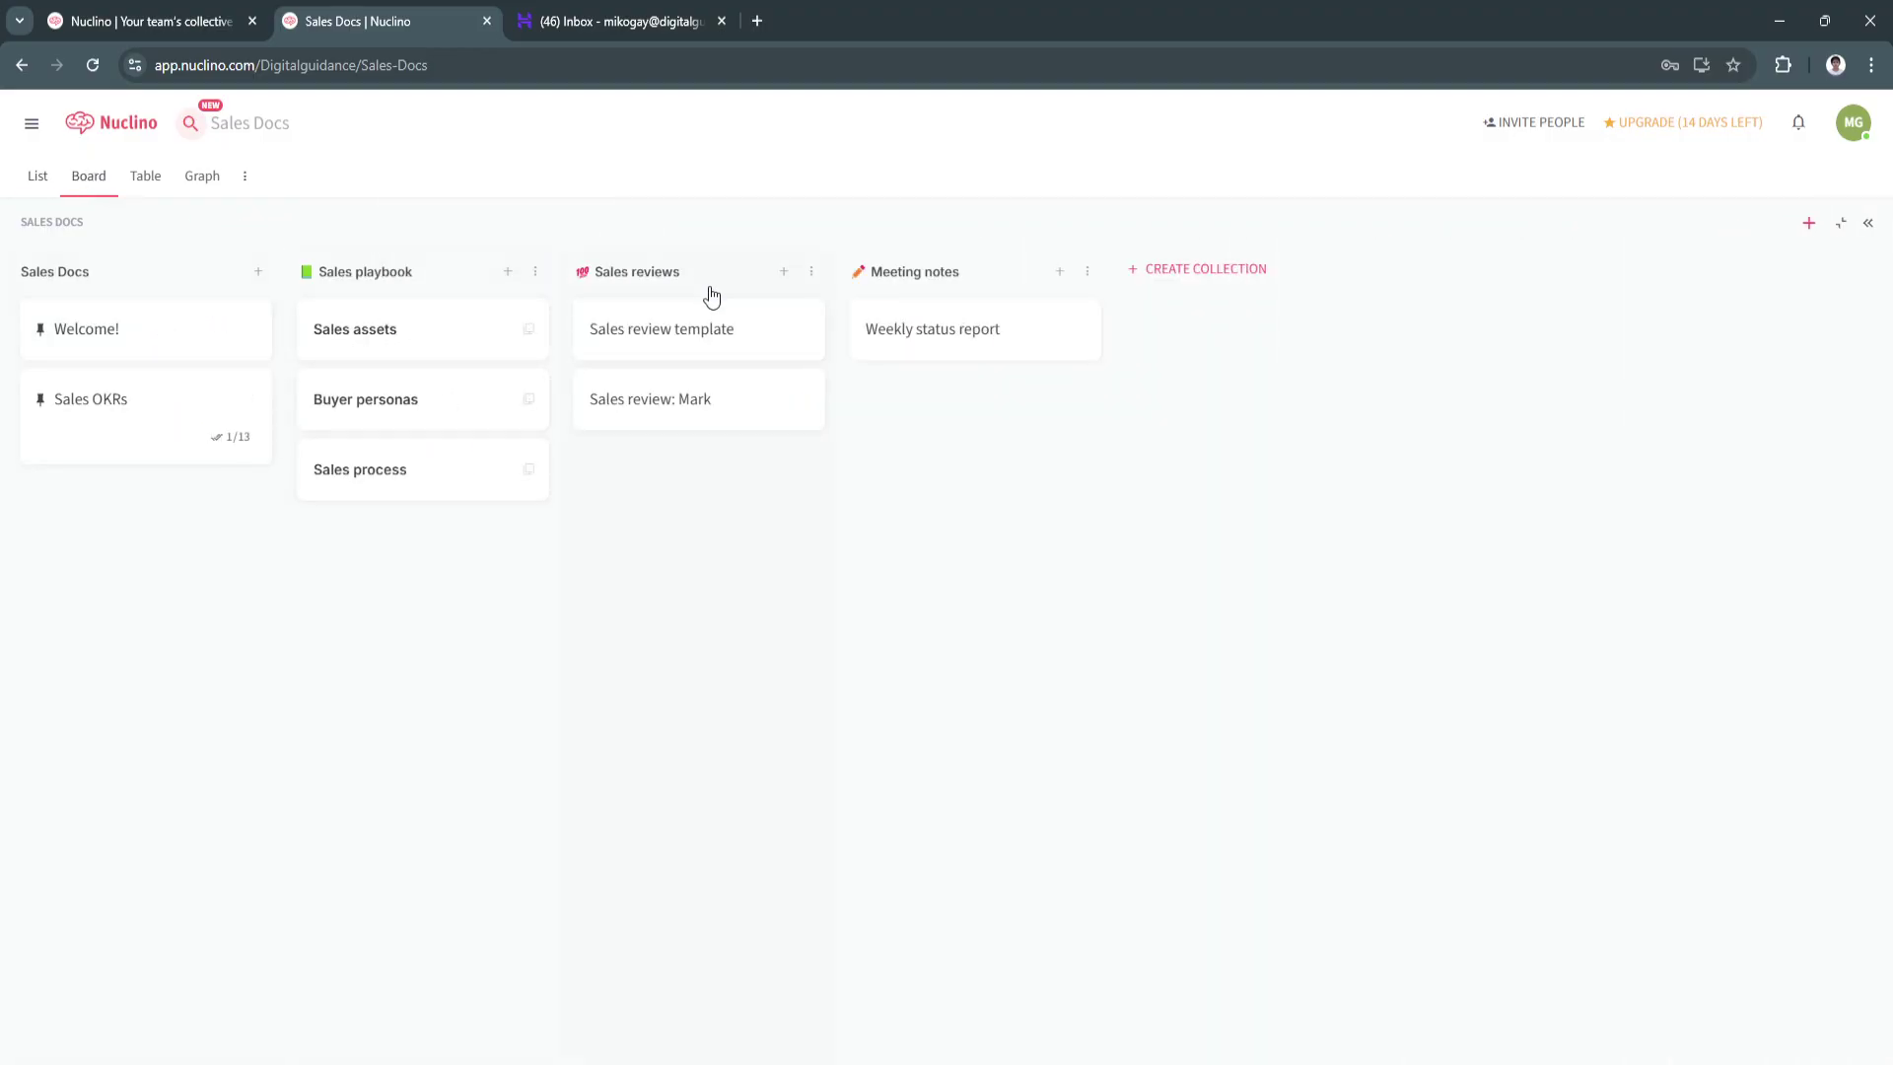
pyautogui.click(437, 339)
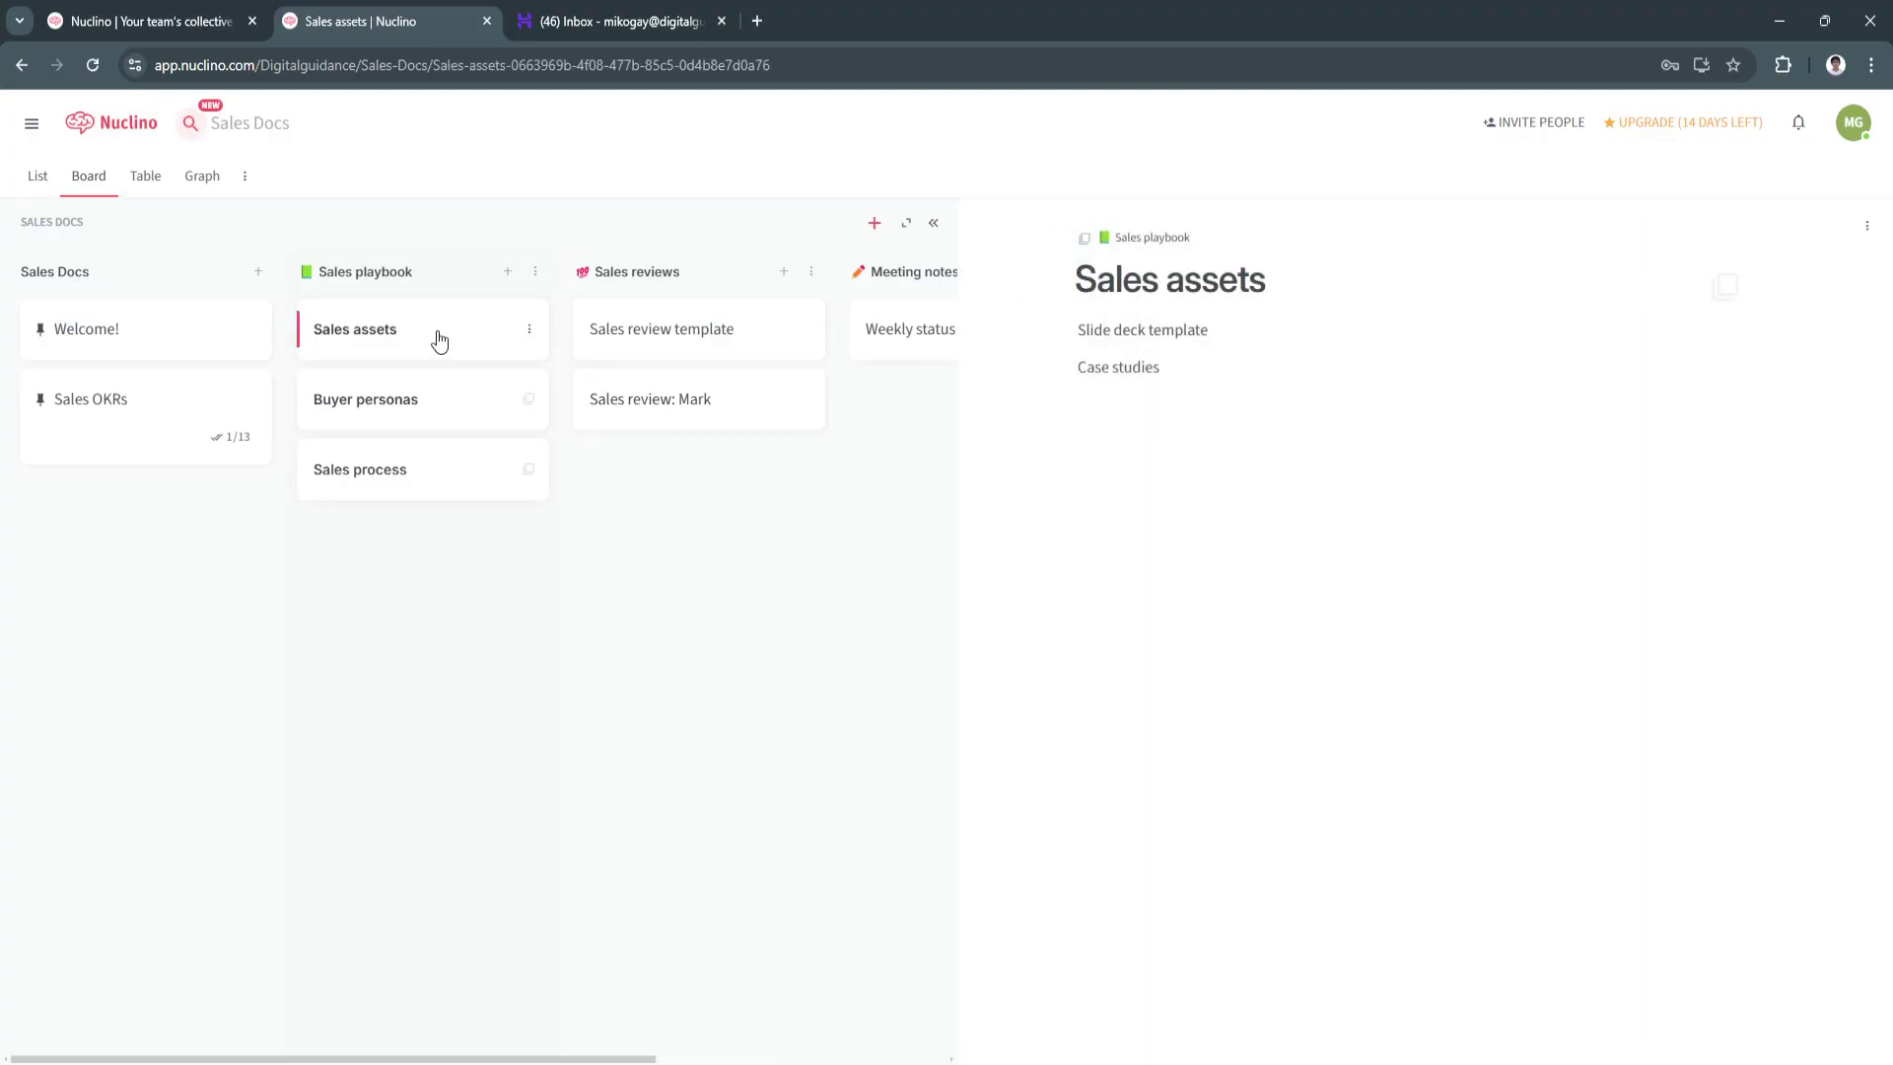
pyautogui.click(1232, 340)
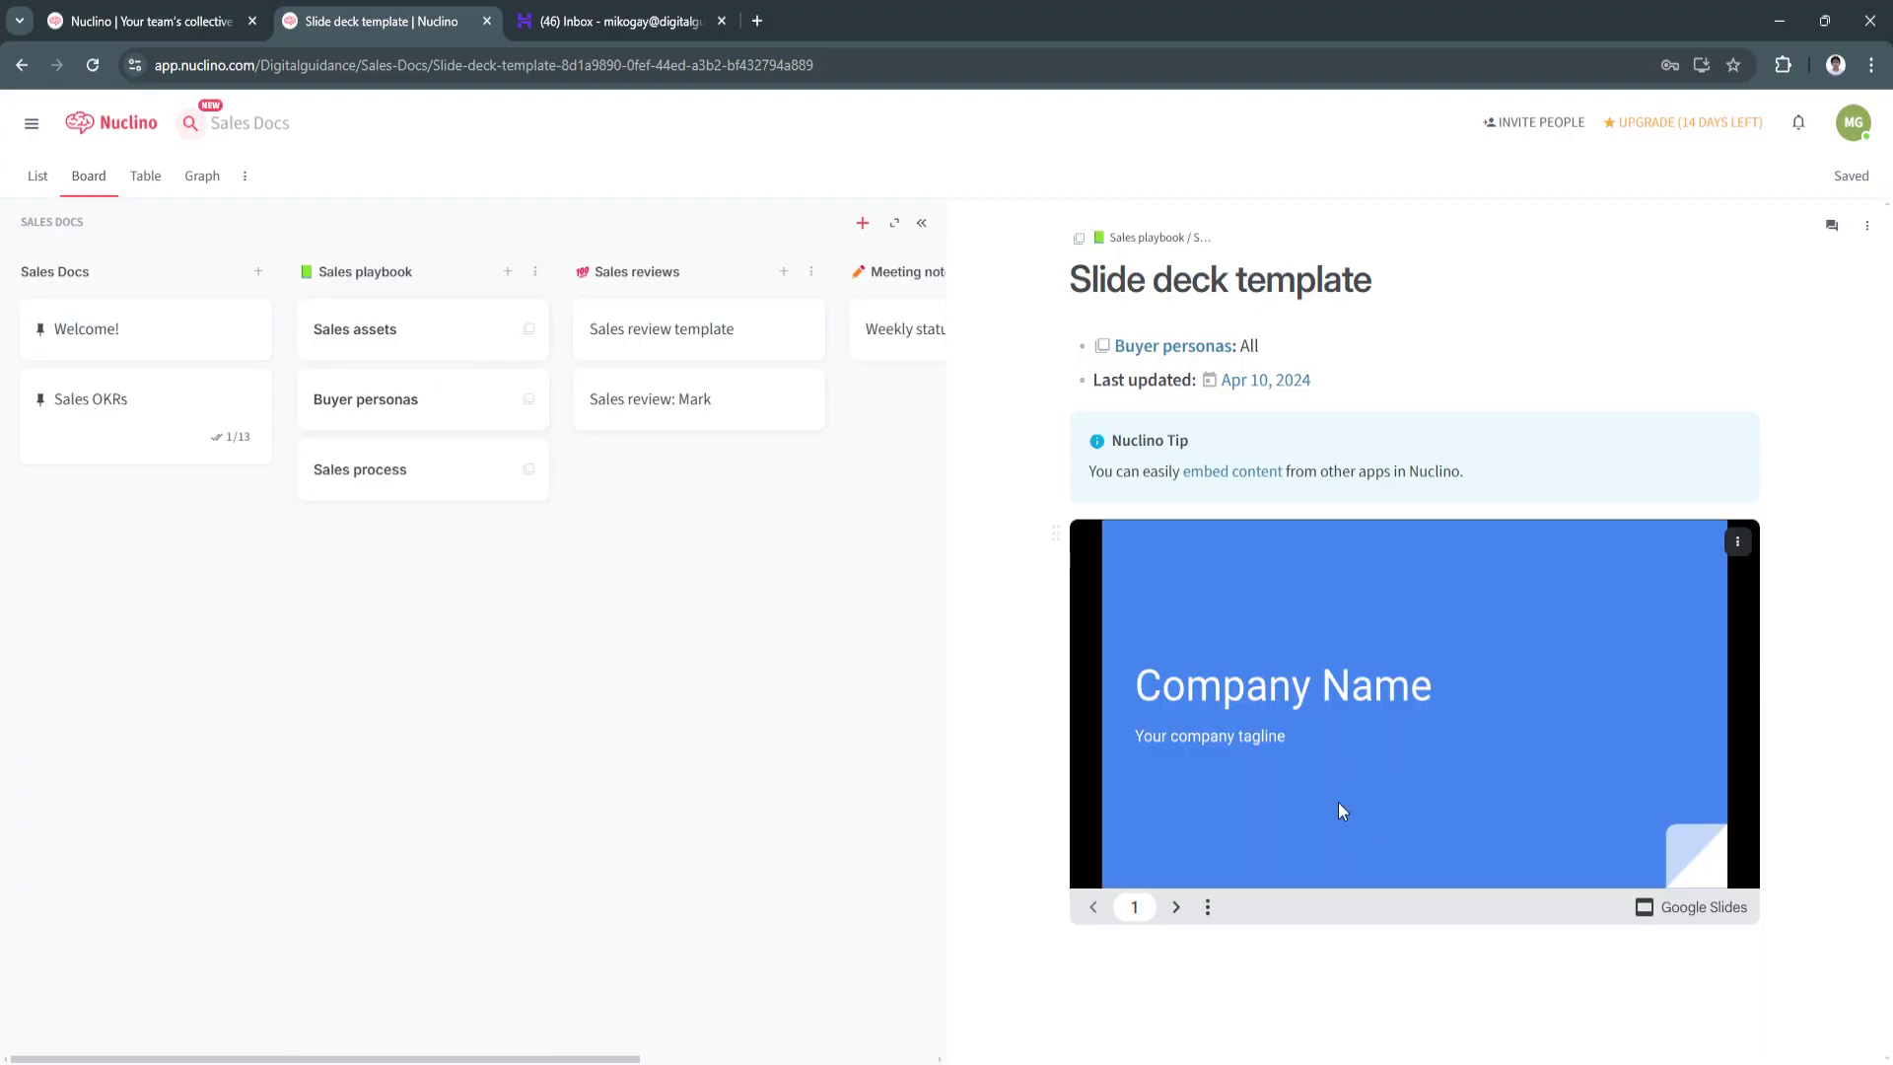
pyautogui.click(441, 407)
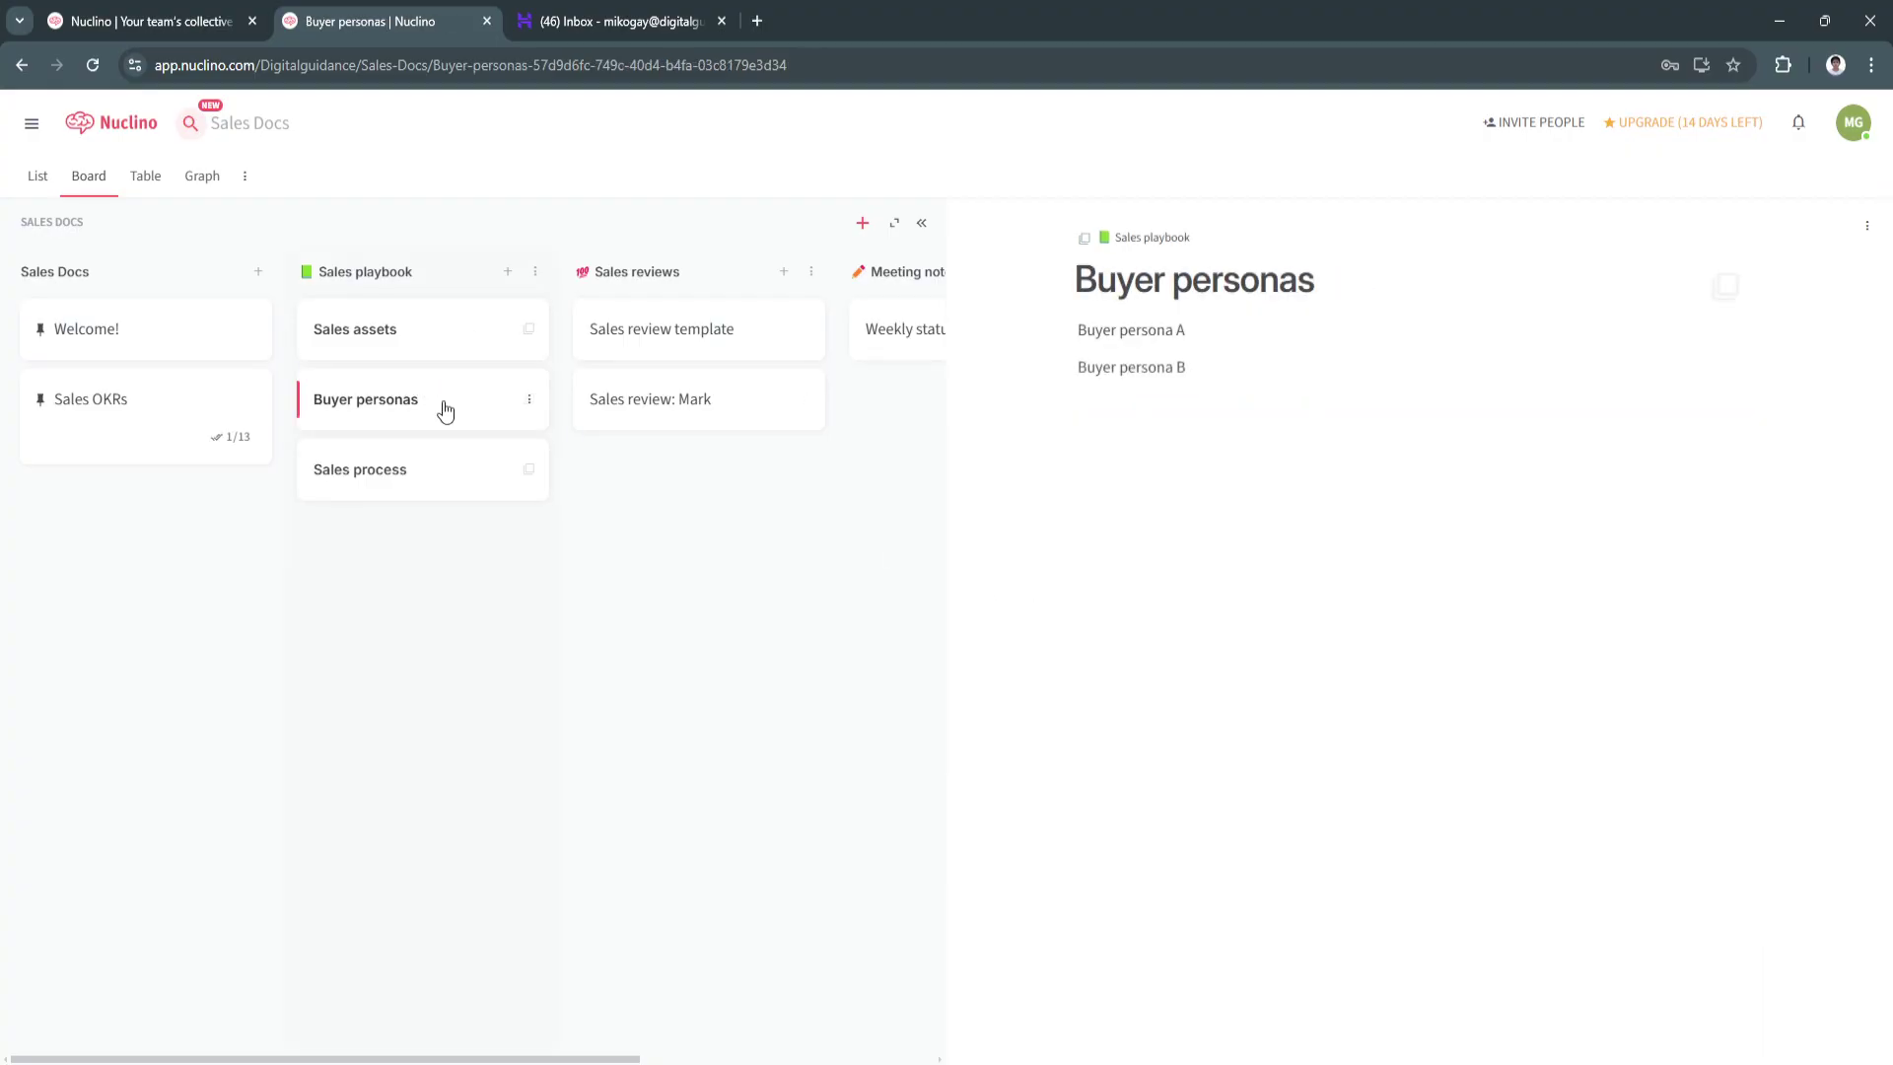
pyautogui.click(1166, 333)
pyautogui.scroll(-5, 1049, 728)
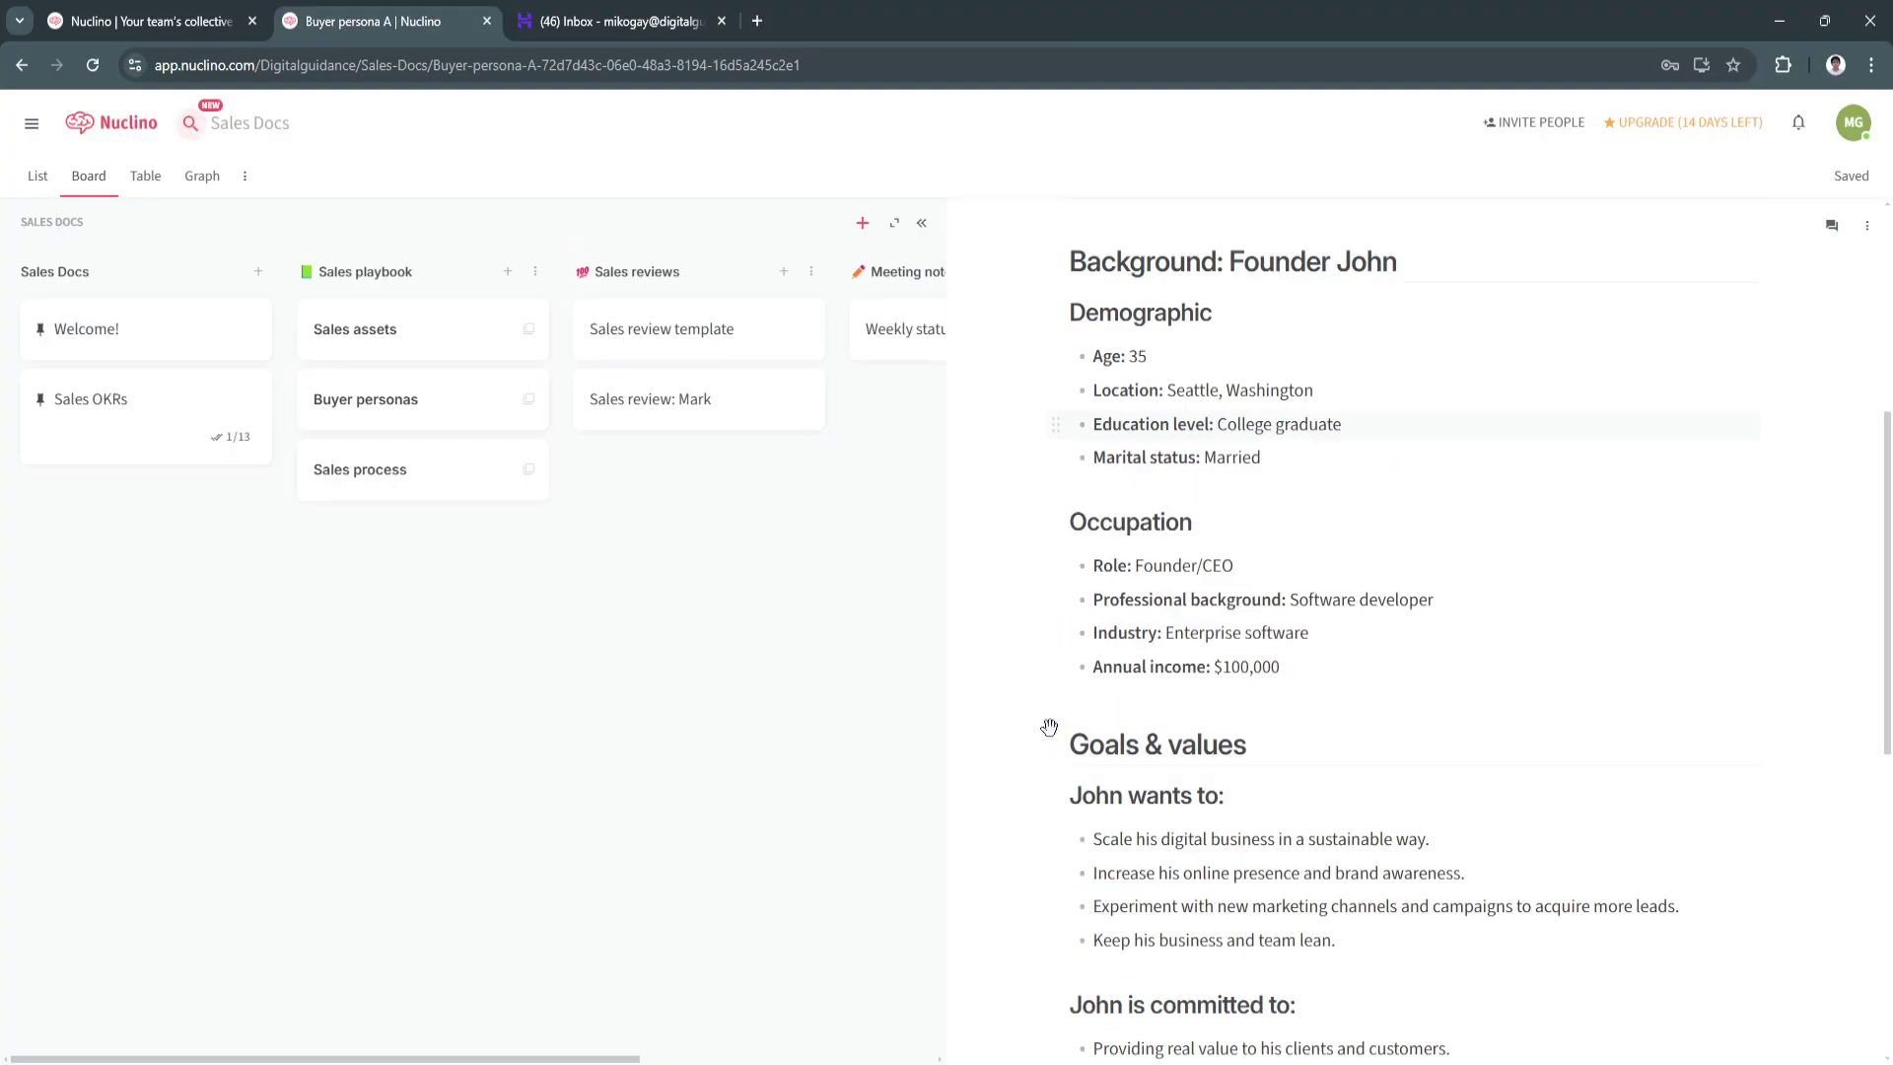
pyautogui.scroll(-4, 1049, 728)
pyautogui.scroll(3, 1047, 726)
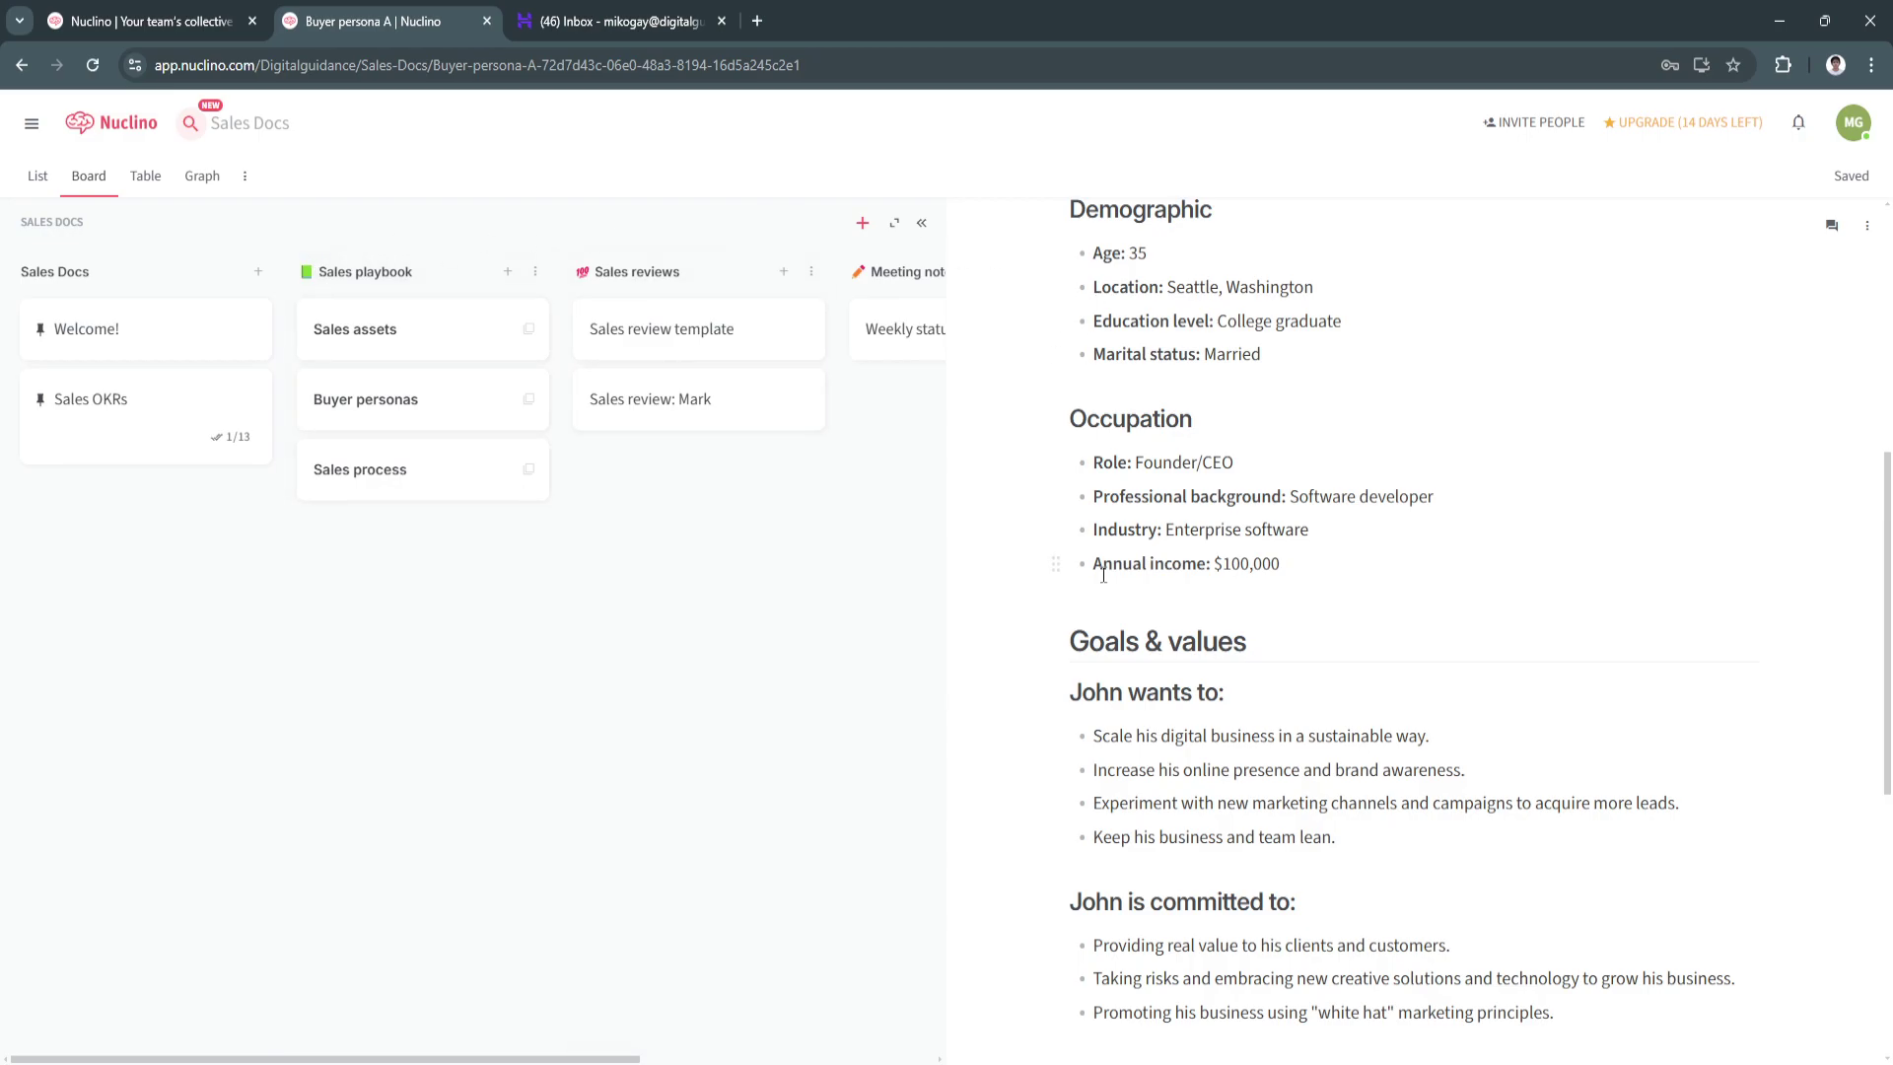
pyautogui.scroll(-7, 1103, 575)
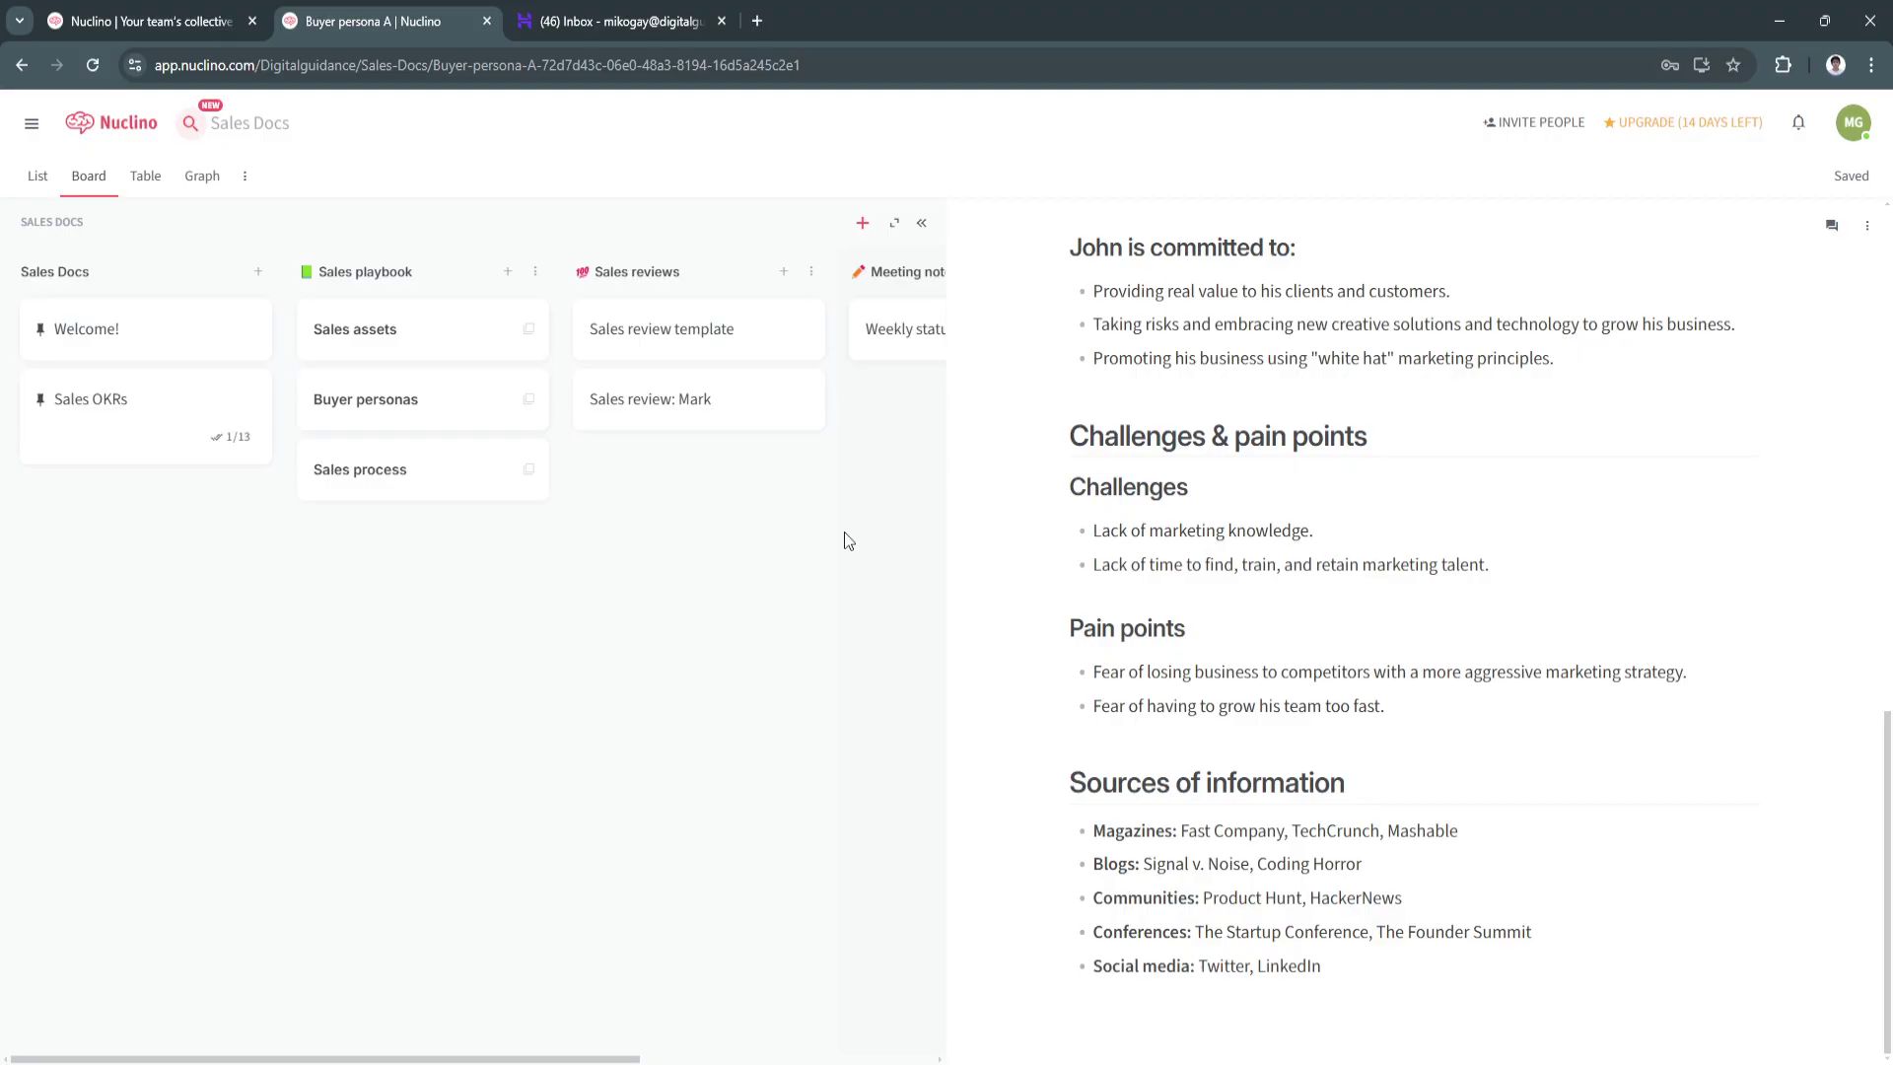
pyautogui.click(357, 642)
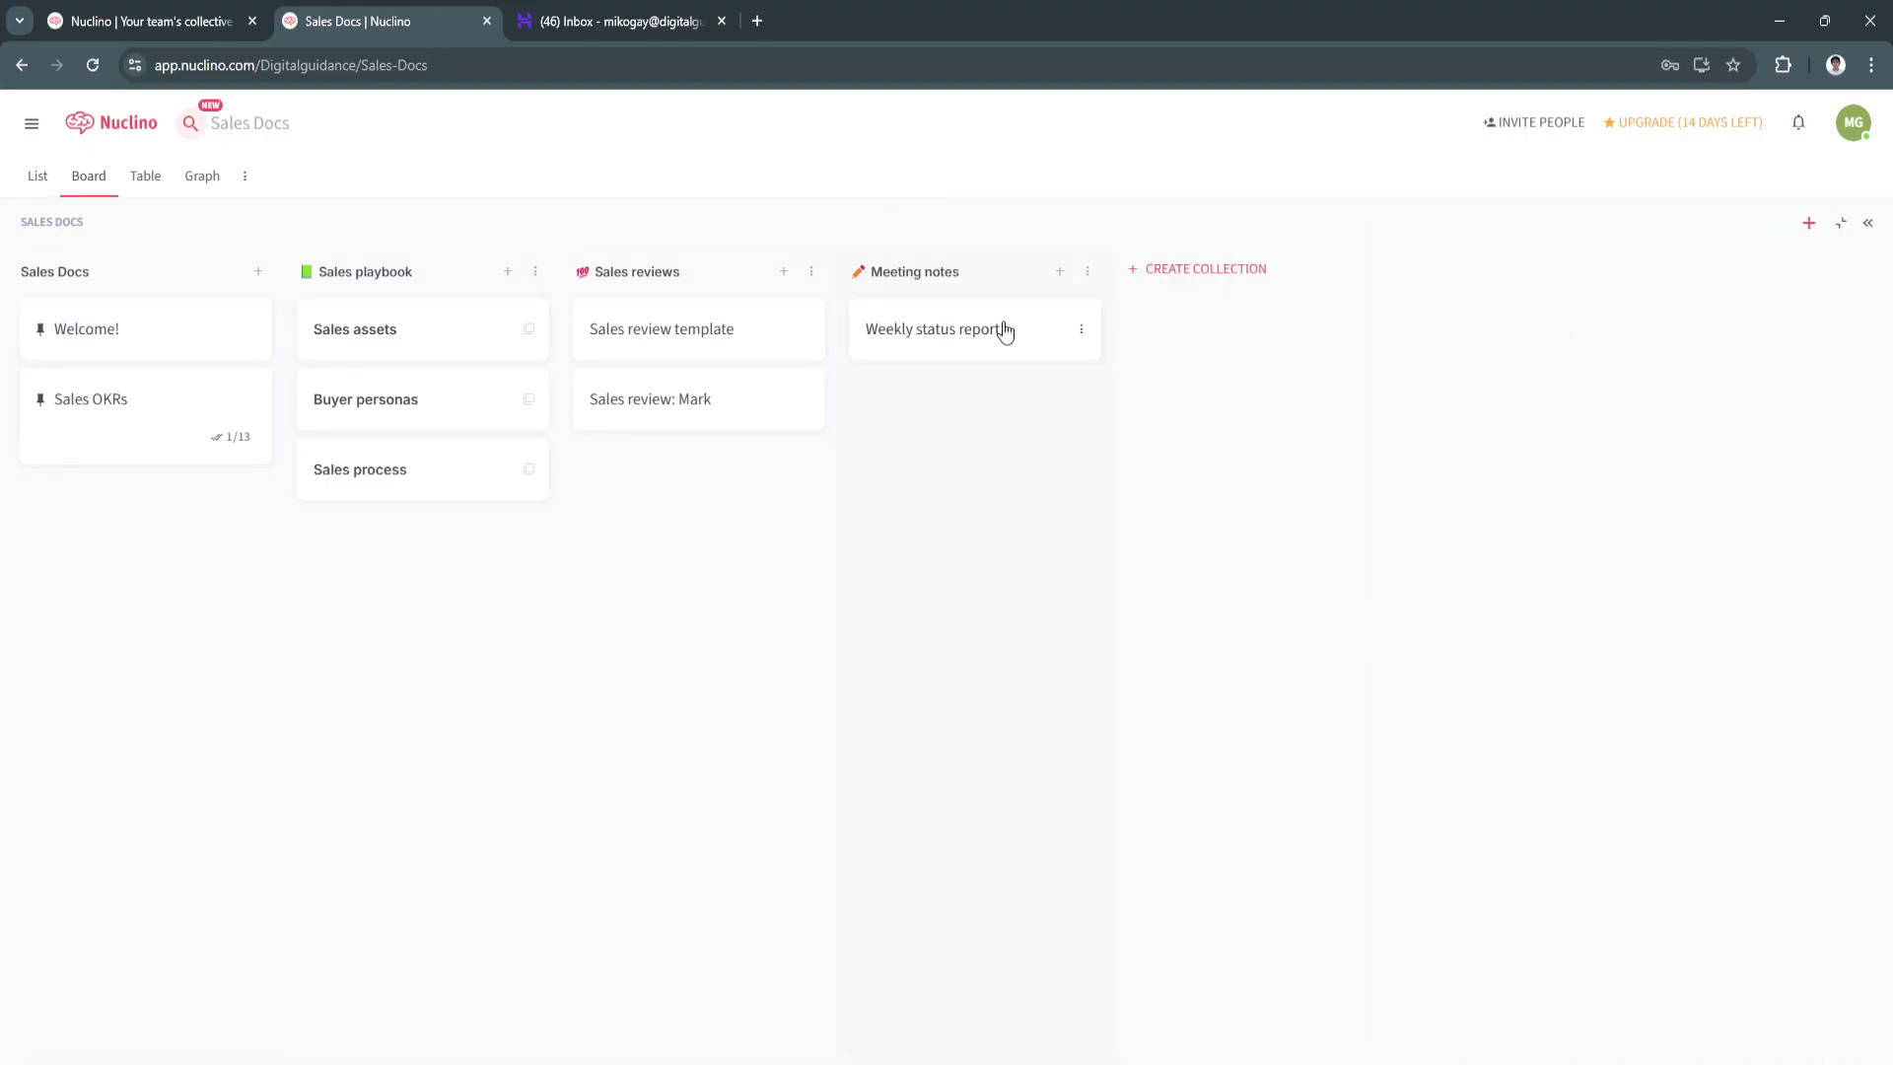
# Switch to the Marketing Tasks workspace to view its To do, In progress, Blocked and Done board.
pyautogui.click(32, 127)
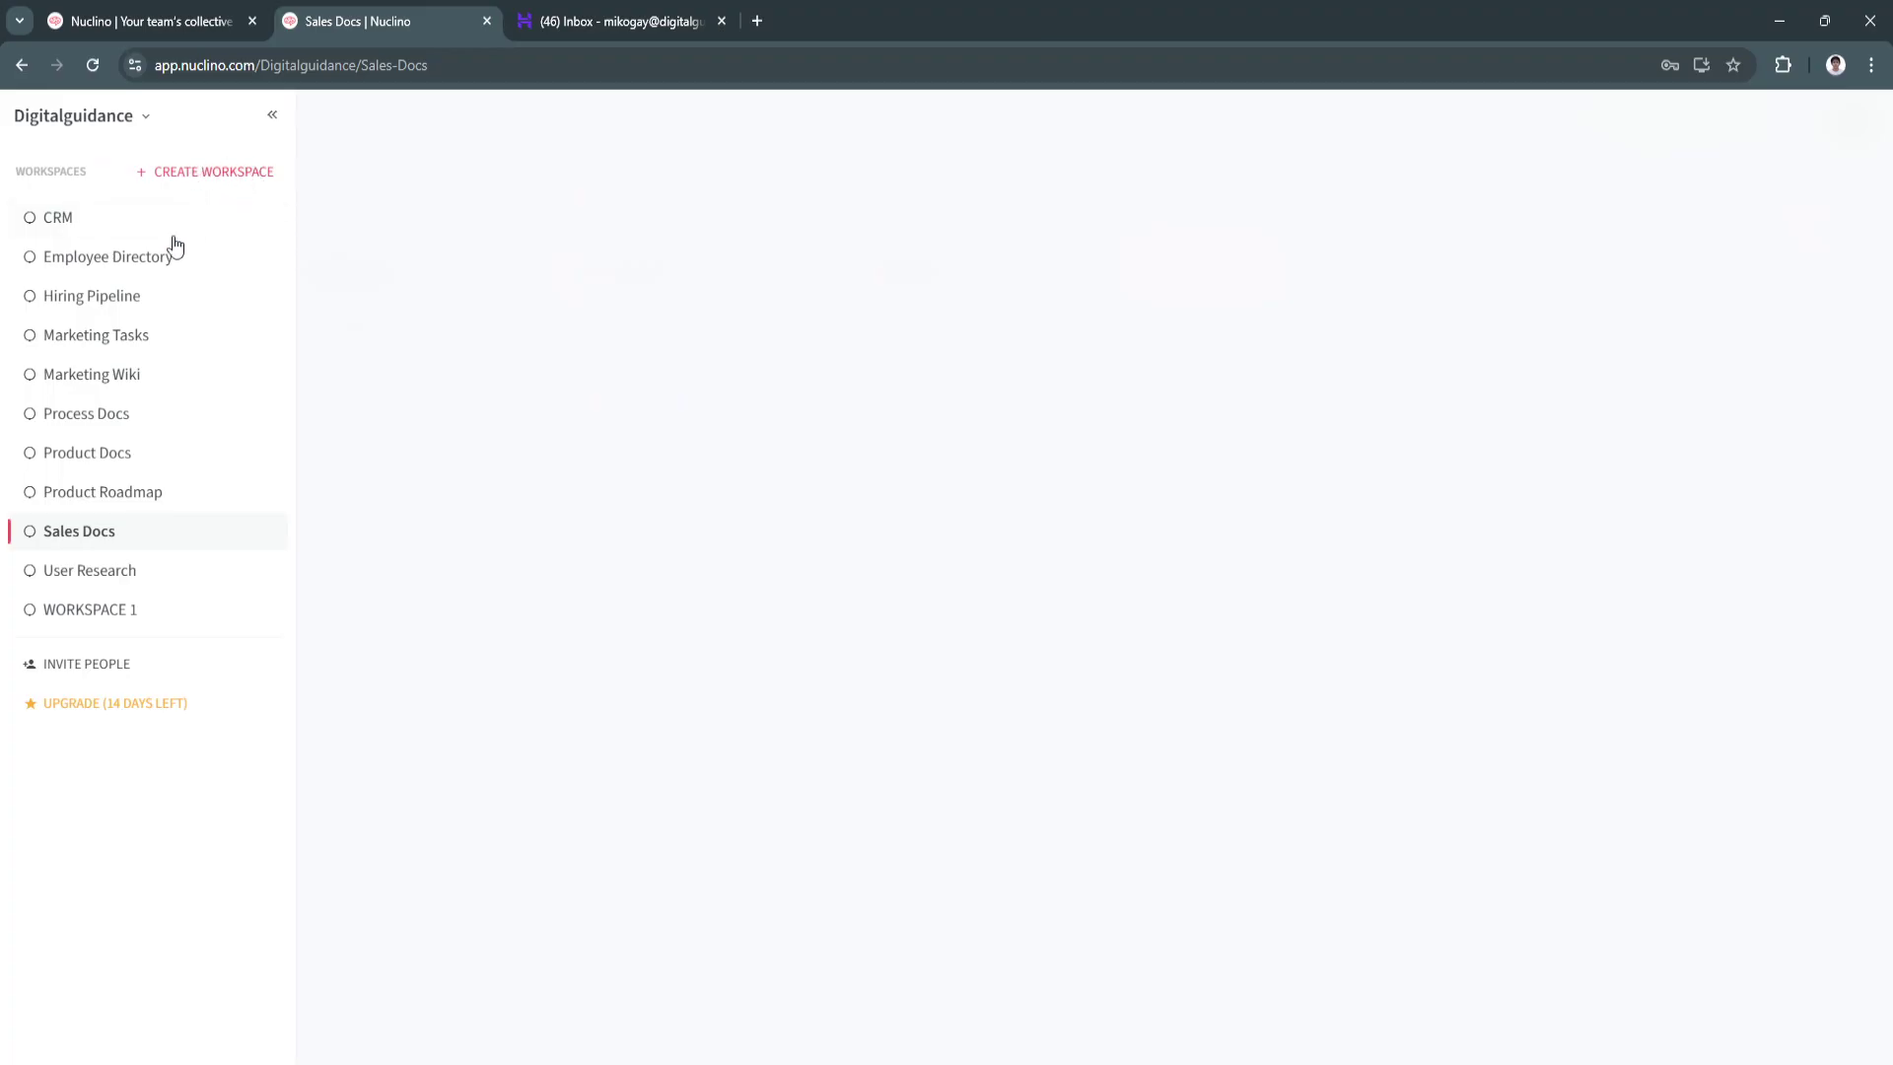
pyautogui.click(106, 346)
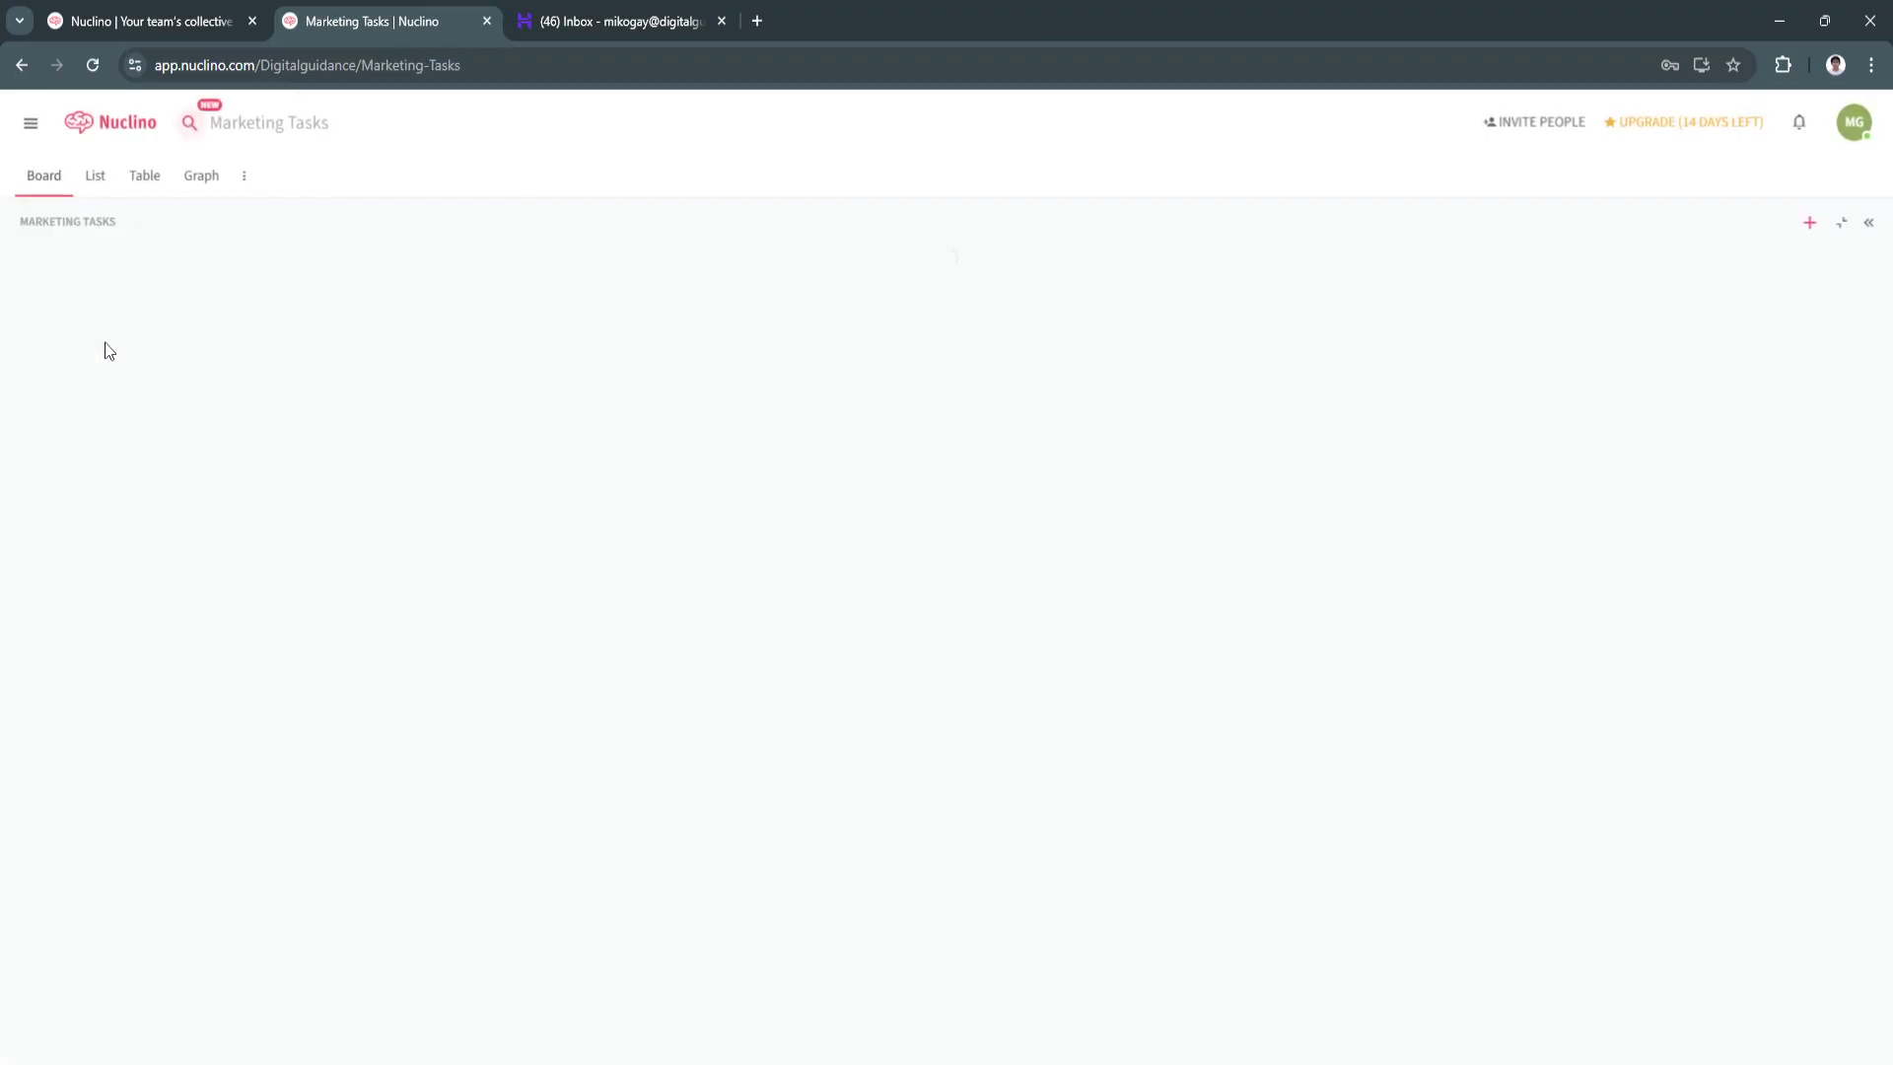